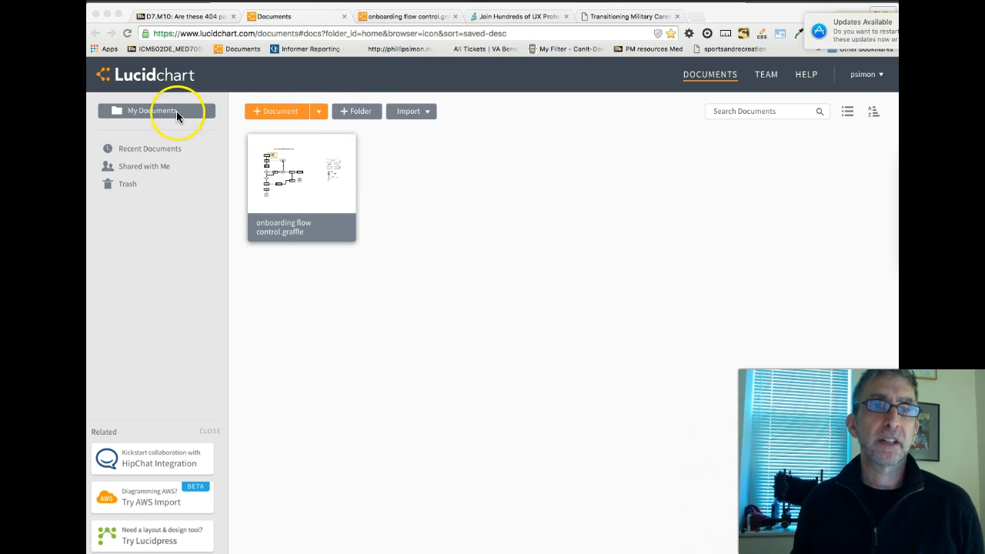
Open the new-document template gallery and look through the Personal, Standard, Business Analysis, Education and Engineering templates.
{"action": "left_click", "coordinate": [414, 160]}
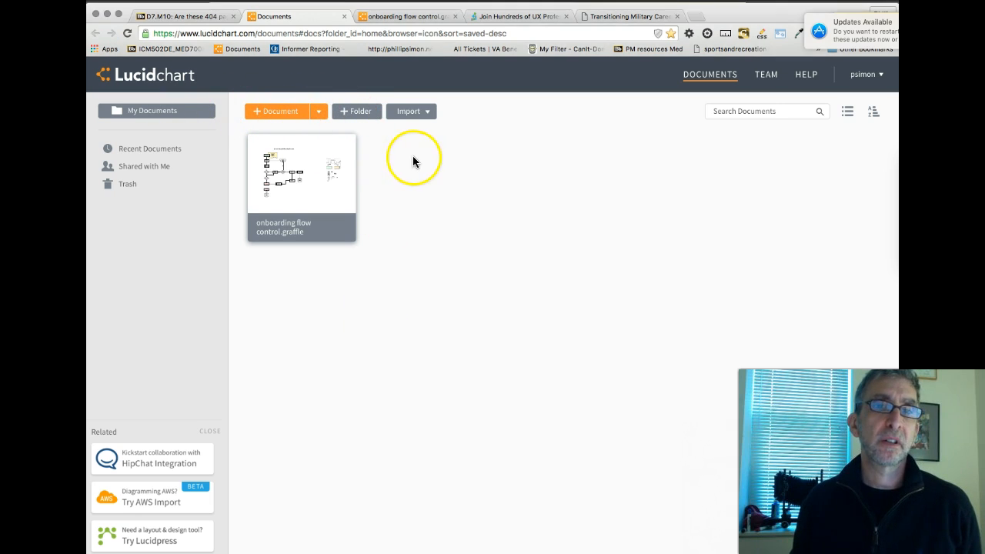
{"action": "left_click", "coordinate": [320, 113]}
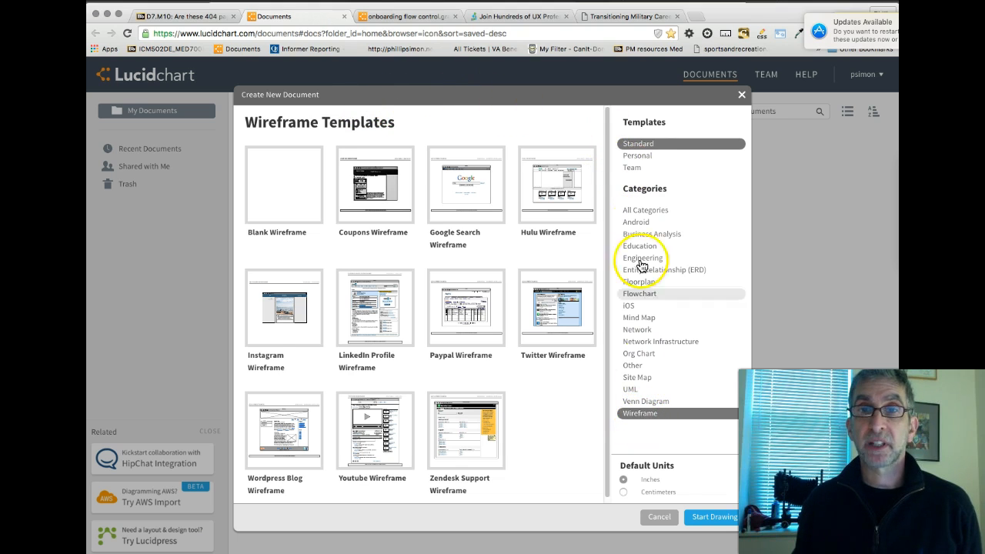
{"action": "left_click", "coordinate": [640, 157]}
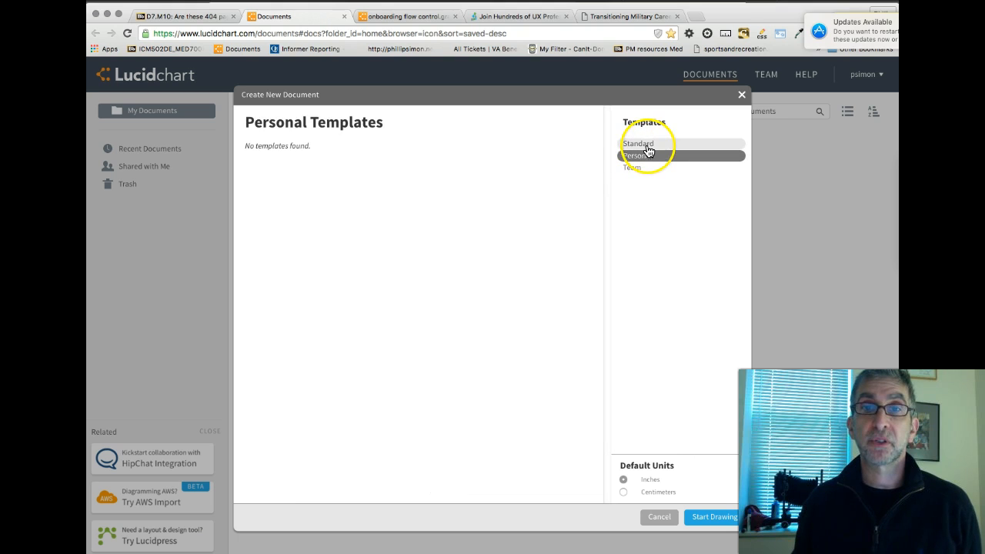
{"action": "left_click", "coordinate": [641, 145]}
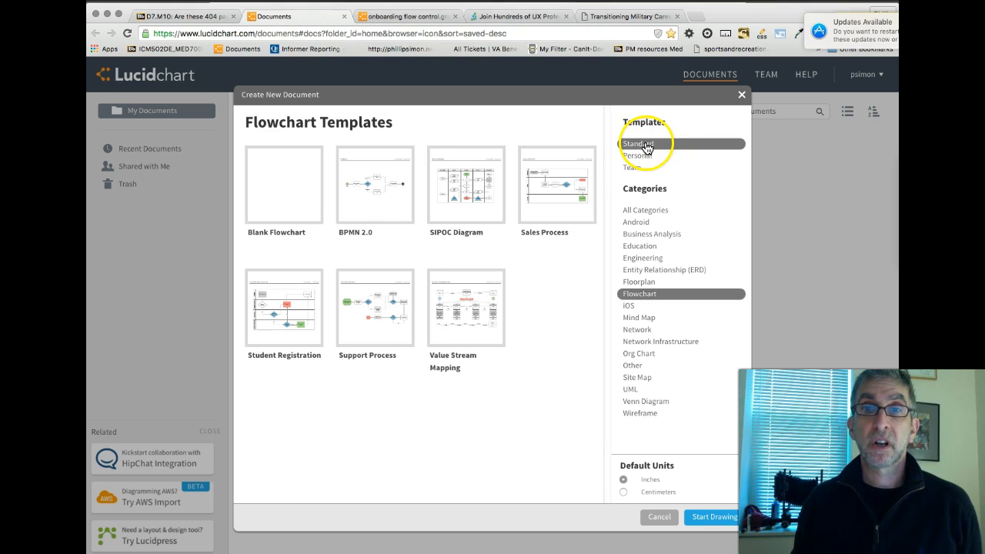
{"action": "left_click", "coordinate": [645, 213]}
{"action": "left_click", "coordinate": [645, 234]}
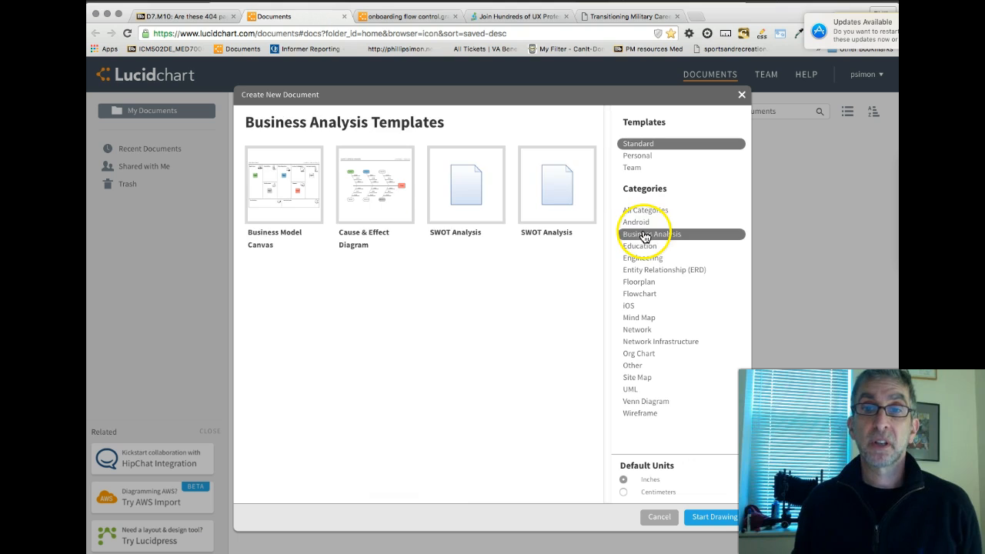
{"action": "left_click", "coordinate": [642, 248]}
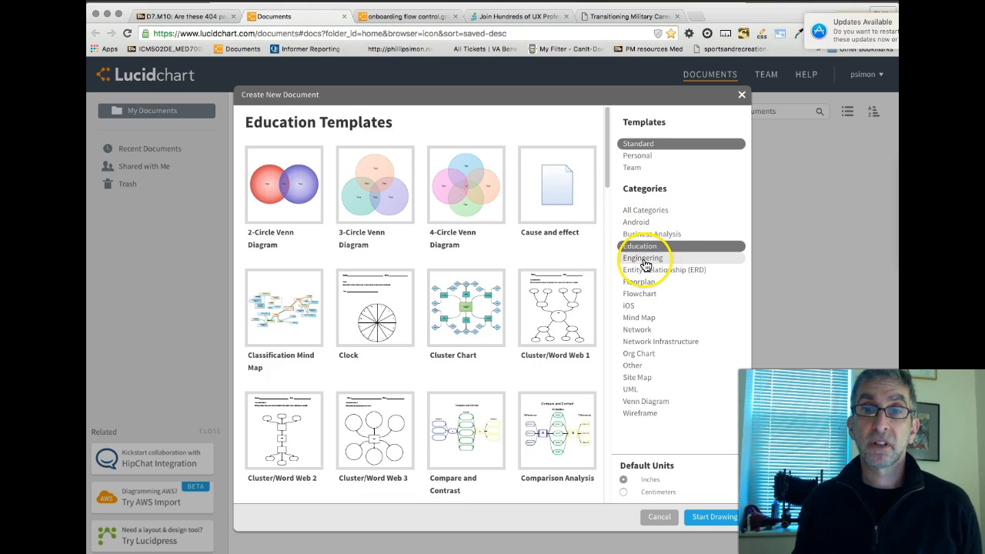
{"action": "left_click", "coordinate": [646, 260]}
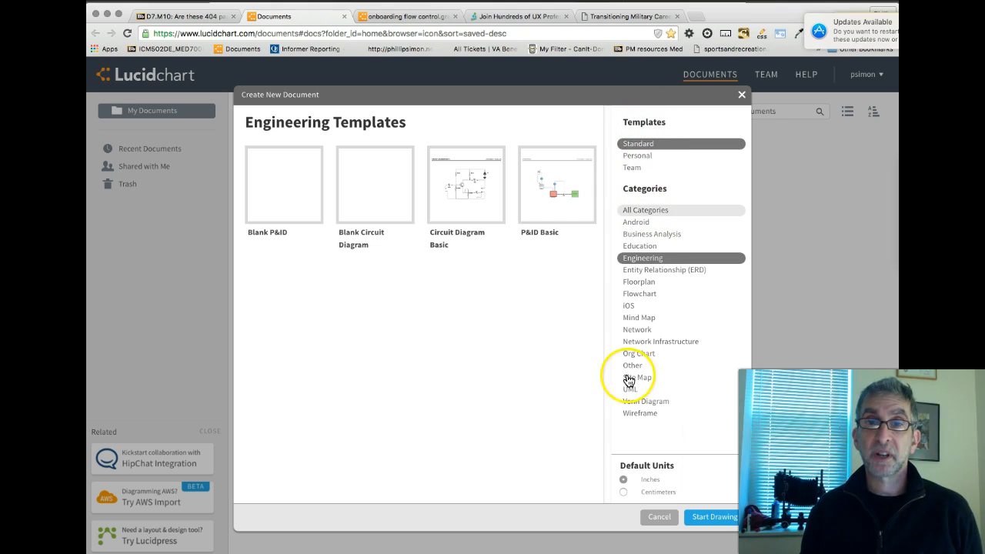
Create a document from the Youtube Wireframe template in the Wireframe category.
{"action": "left_click", "coordinate": [642, 417]}
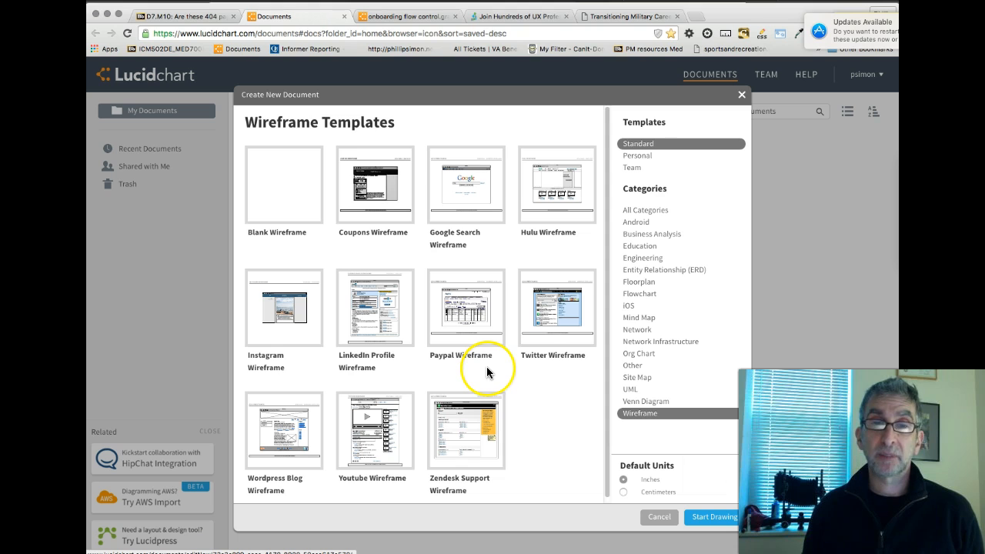
{"action": "double_click", "coordinate": [383, 421]}
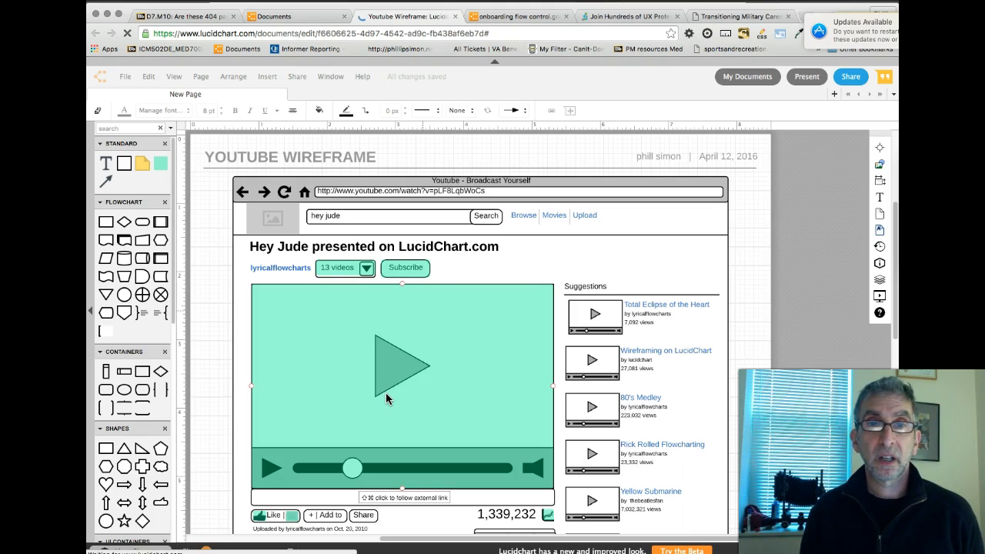
Examine the YouTube wireframe page, from its header and video player down to the comments and suggestions.
{"action": "scroll", "coordinate": [386, 396], "scroll_direction": "down", "scroll_amount": 8}
{"action": "scroll", "coordinate": [488, 290], "scroll_direction": "down", "scroll_amount": 1}
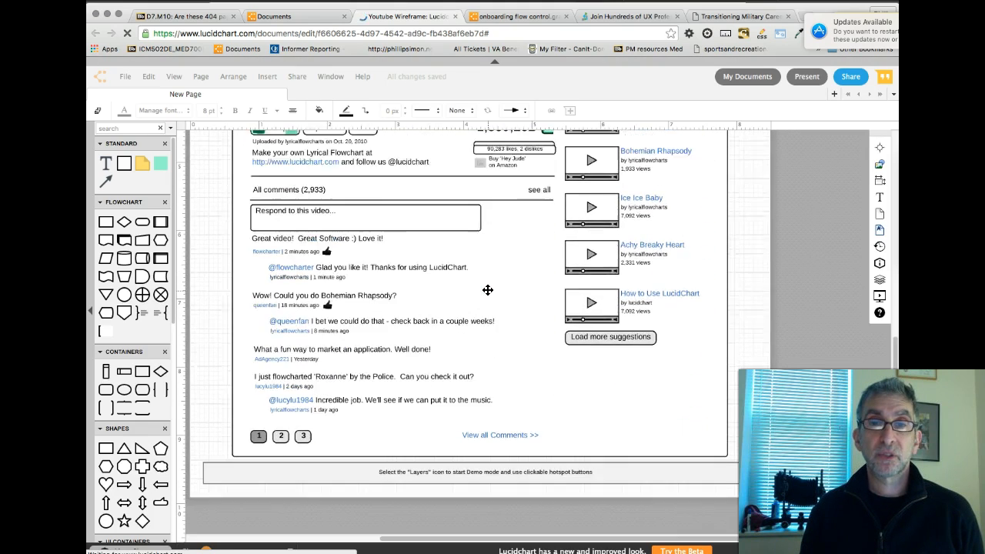
{"action": "scroll", "coordinate": [488, 291], "scroll_direction": "up", "scroll_amount": 13}
{"action": "scroll", "coordinate": [488, 290], "scroll_direction": "down", "scroll_amount": 5}
{"action": "scroll", "coordinate": [488, 290], "scroll_direction": "down", "scroll_amount": 7}
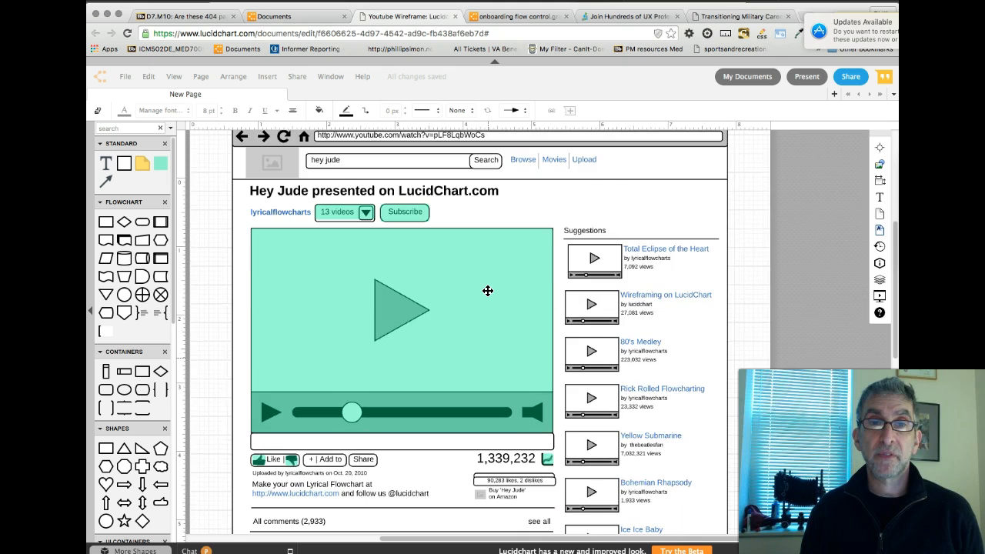
{"action": "scroll", "coordinate": [486, 295], "scroll_direction": "up", "scroll_amount": 14}
{"action": "scroll", "coordinate": [486, 295], "scroll_direction": "down", "scroll_amount": 3}
{"action": "scroll", "coordinate": [485, 293], "scroll_direction": "down", "scroll_amount": 1}
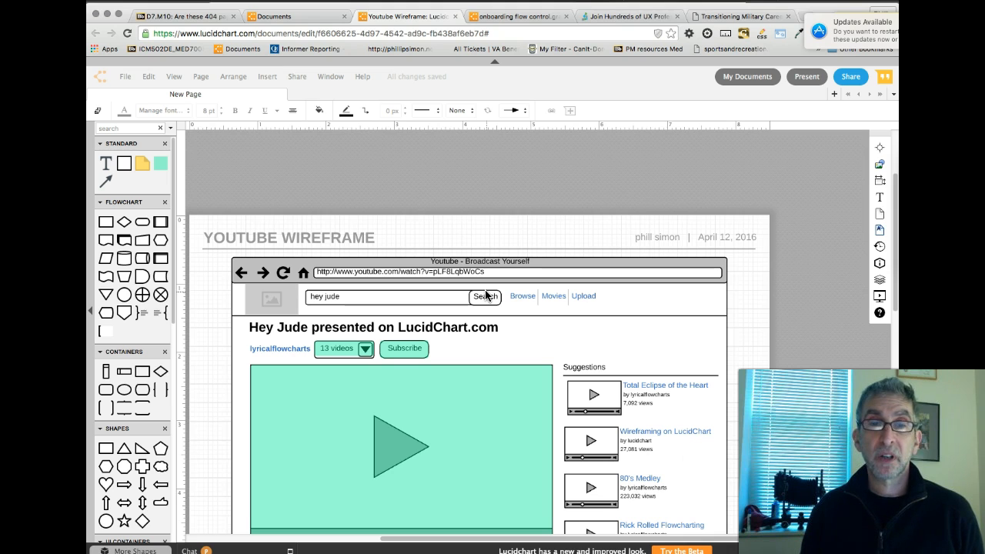
{"action": "scroll", "coordinate": [485, 295], "scroll_direction": "down", "scroll_amount": 5}
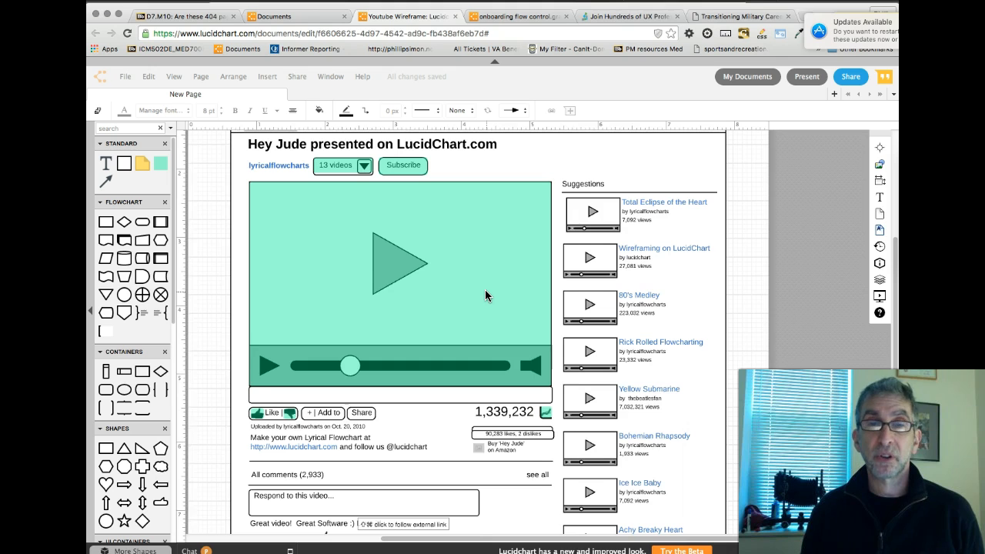
{"action": "scroll", "coordinate": [485, 295], "scroll_direction": "up", "scroll_amount": 2}
{"action": "scroll", "coordinate": [485, 295], "scroll_direction": "down", "scroll_amount": 7}
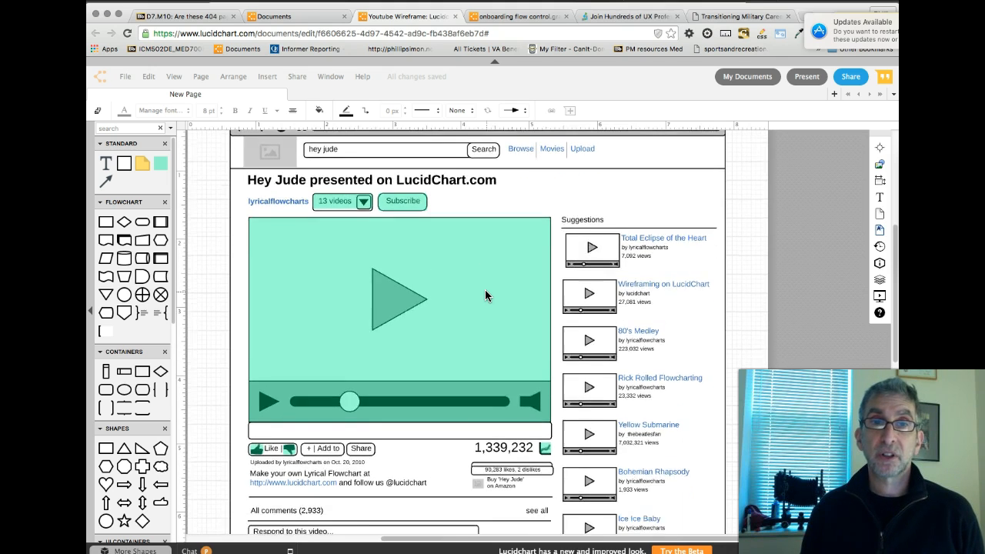
{"action": "scroll", "coordinate": [485, 295], "scroll_direction": "up", "scroll_amount": 3}
{"action": "scroll", "coordinate": [485, 290], "scroll_direction": "up", "scroll_amount": 2}
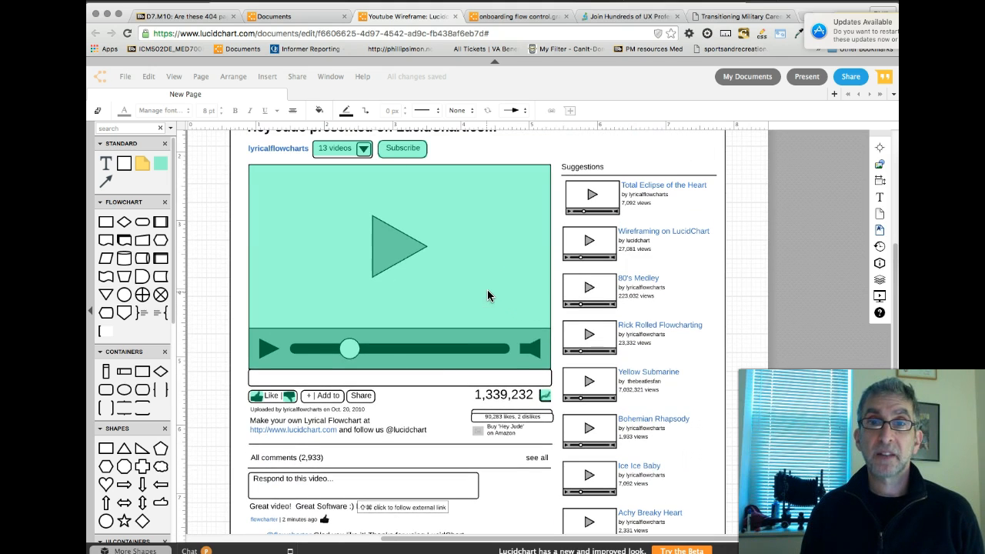
Nudge the "Total Eclipse of the Heart" suggestion left to line up with the suggestions below it, and deselect it.
{"action": "left_click", "coordinate": [579, 204]}
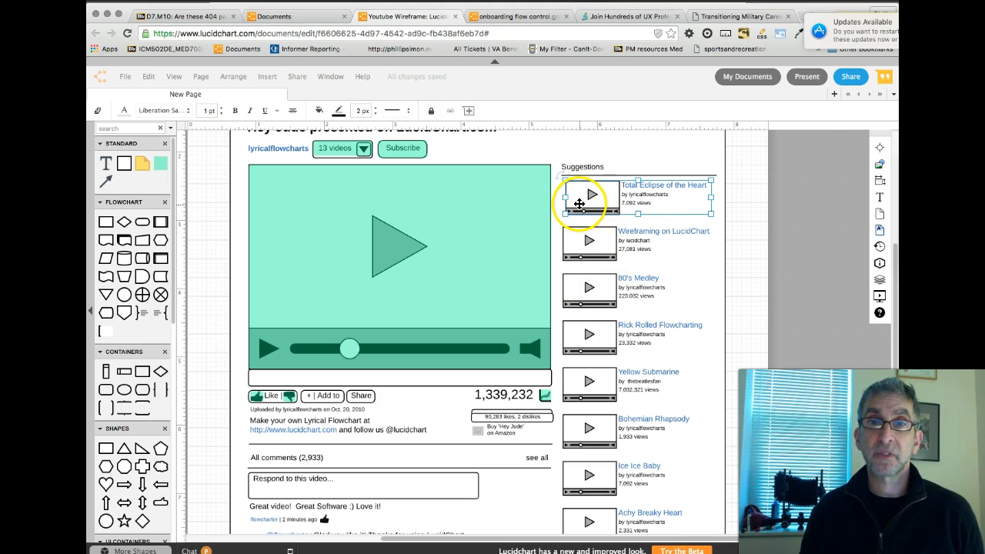
{"action": "key", "text": "Left"}
{"action": "key", "text": "Left"}
{"action": "key", "text": "Left"}
{"action": "key", "text": "Left"}
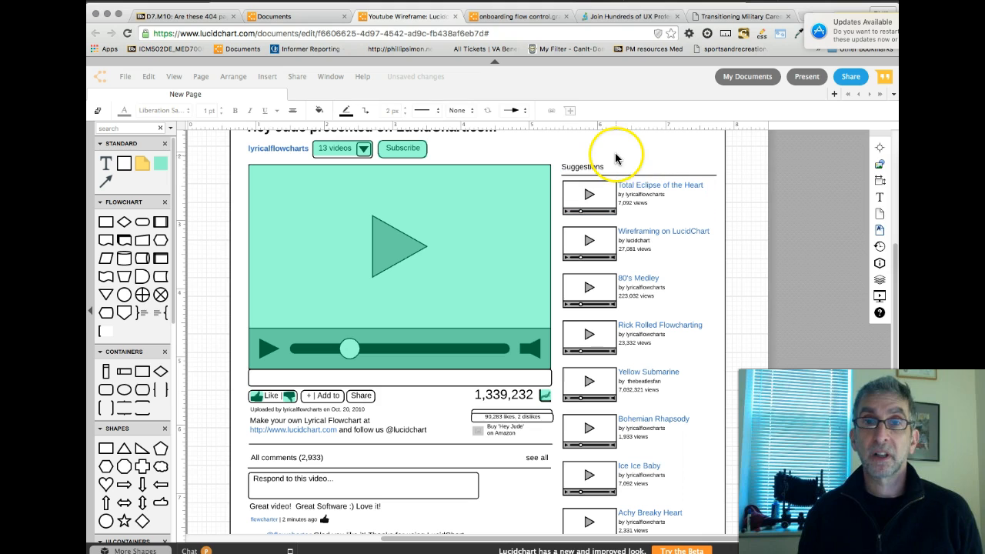
{"action": "left_click", "coordinate": [507, 225]}
{"action": "scroll", "coordinate": [507, 225], "scroll_direction": "down", "scroll_amount": 3}
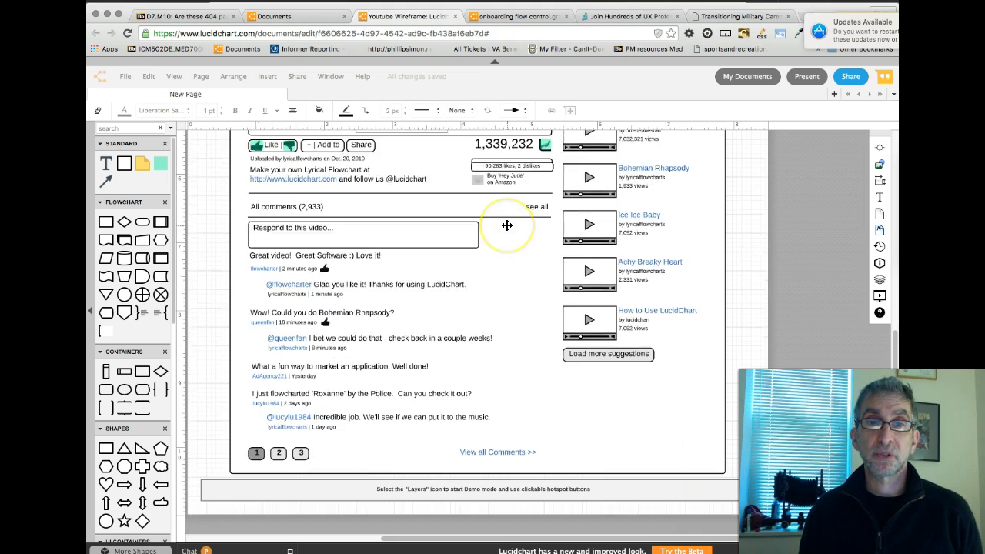
{"action": "scroll", "coordinate": [507, 226], "scroll_direction": "up", "scroll_amount": 7}
{"action": "scroll", "coordinate": [507, 225], "scroll_direction": "down", "scroll_amount": 4}
{"action": "scroll", "coordinate": [507, 225], "scroll_direction": "down", "scroll_amount": 3}
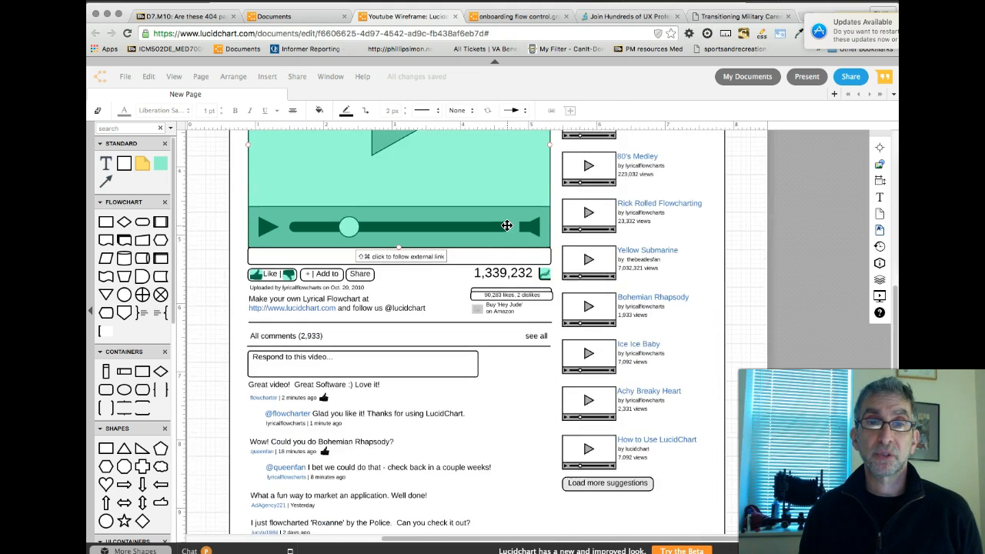
{"action": "scroll", "coordinate": [507, 226], "scroll_direction": "up", "scroll_amount": 4}
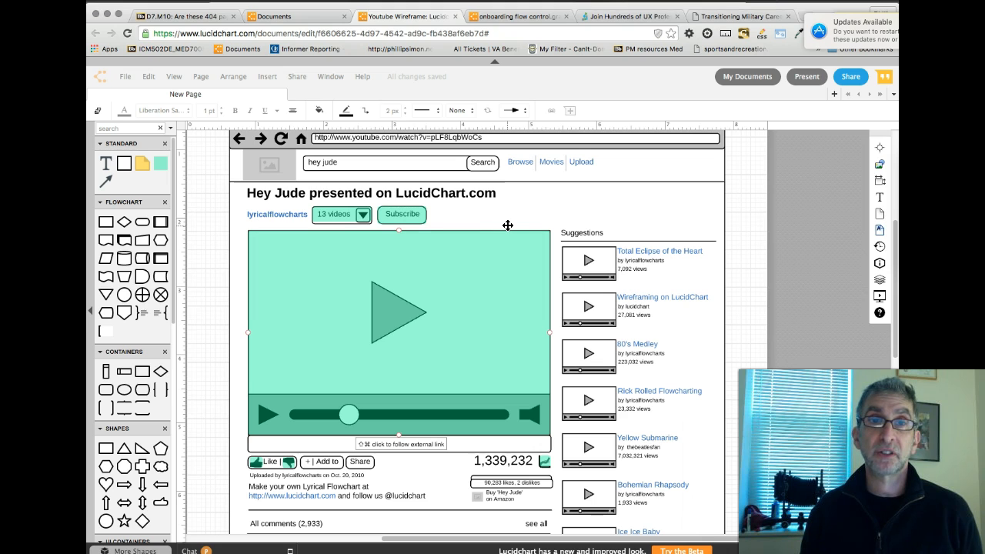
{"action": "scroll", "coordinate": [517, 221], "scroll_direction": "up", "scroll_amount": 1}
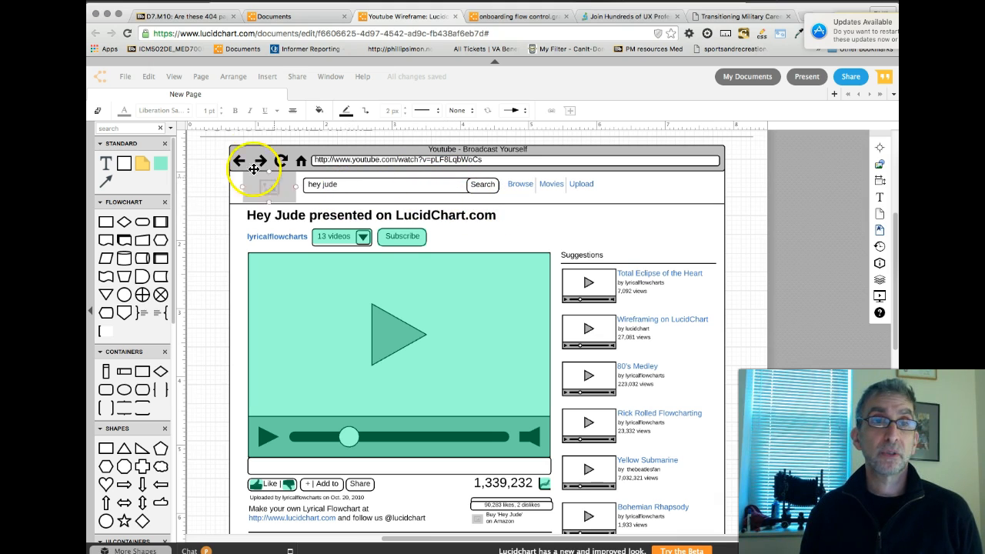
Return to the documents list and delete the Youtube Wireframe document.
{"action": "left_click", "coordinate": [100, 81]}
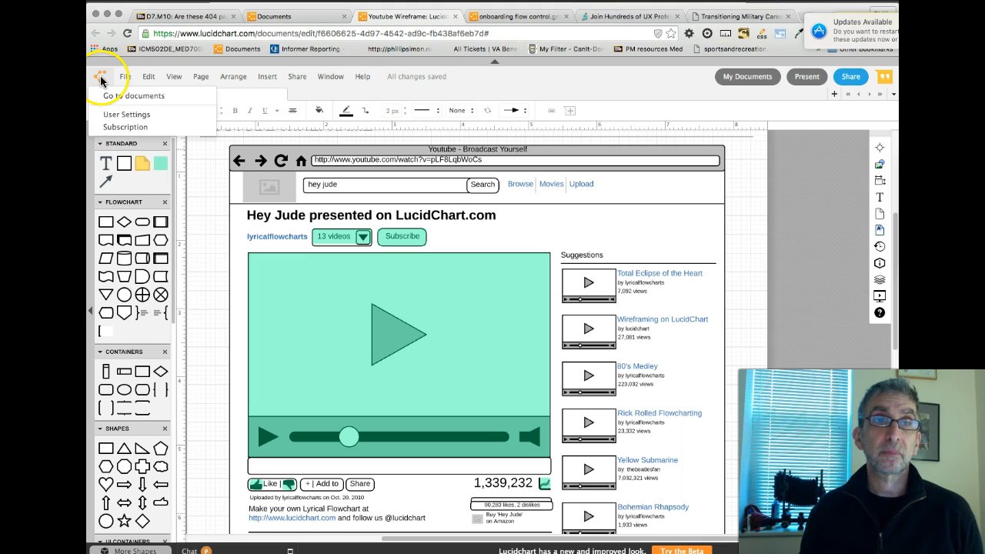
{"action": "left_click", "coordinate": [113, 103]}
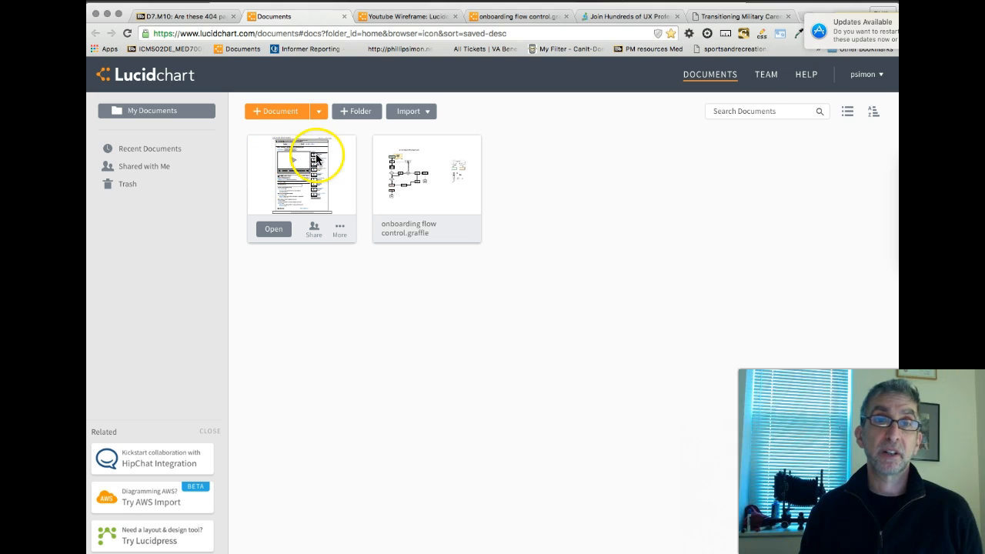
{"action": "left_click", "coordinate": [343, 231]}
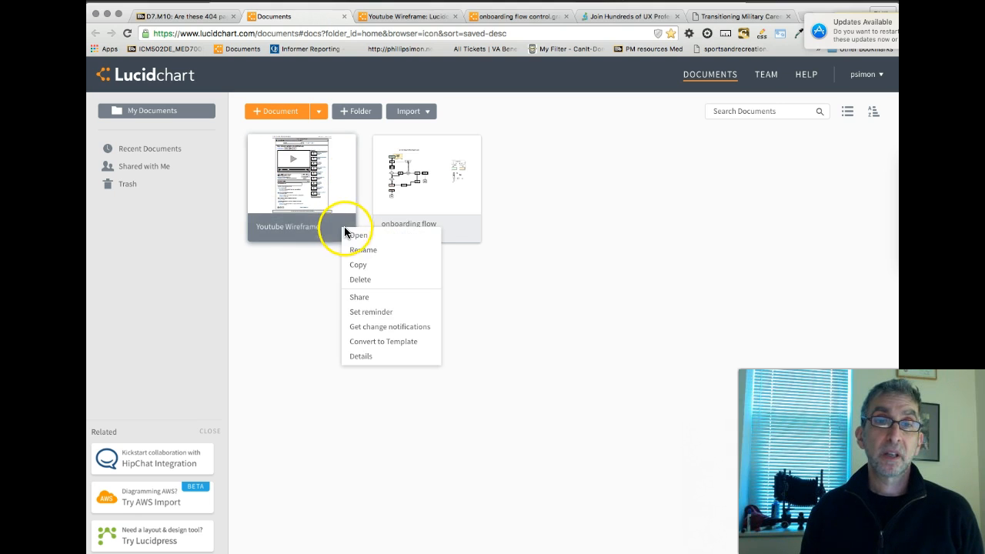
{"action": "left_click", "coordinate": [359, 283]}
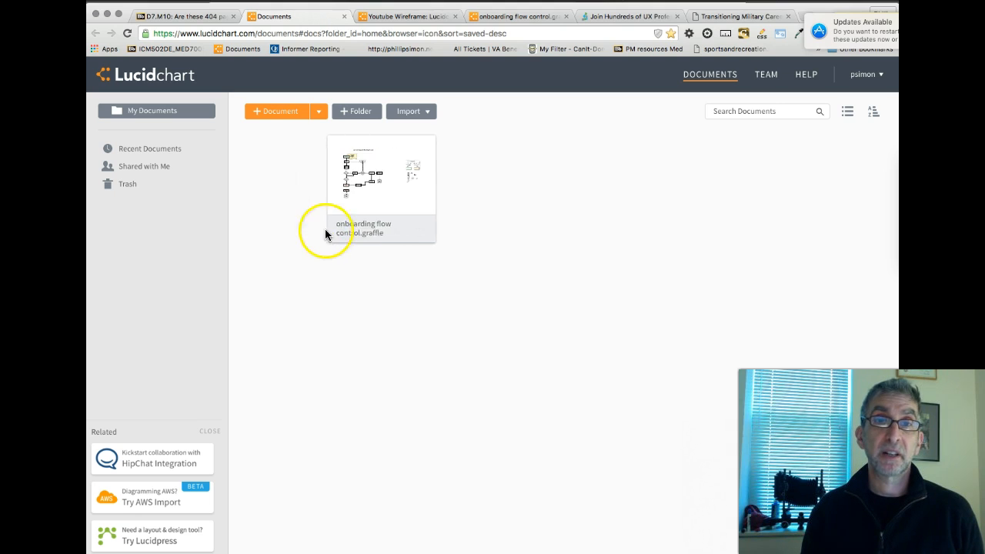
Create a document from the Blank Wireframe template and title it "IC 404 page".
{"action": "left_click", "coordinate": [321, 115]}
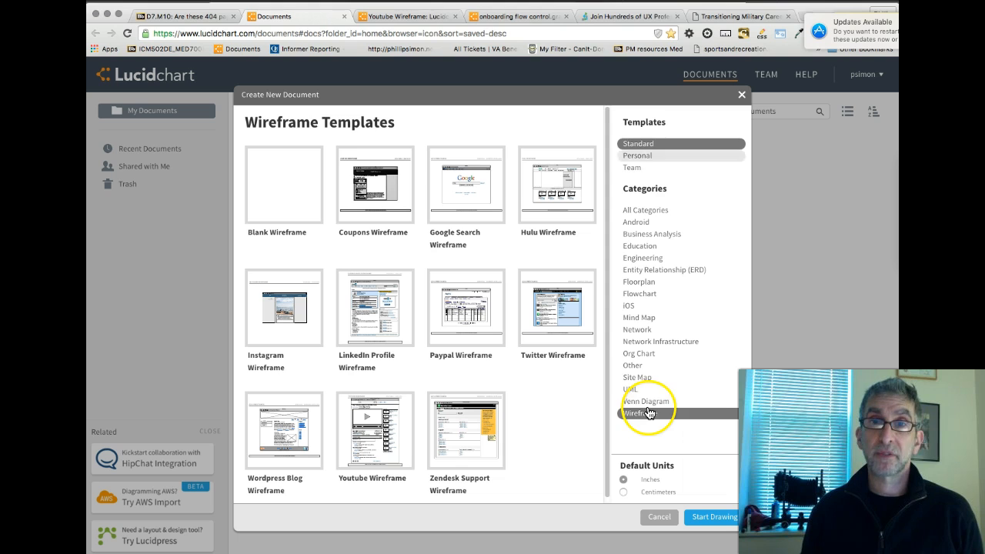
{"action": "double_click", "coordinate": [283, 195]}
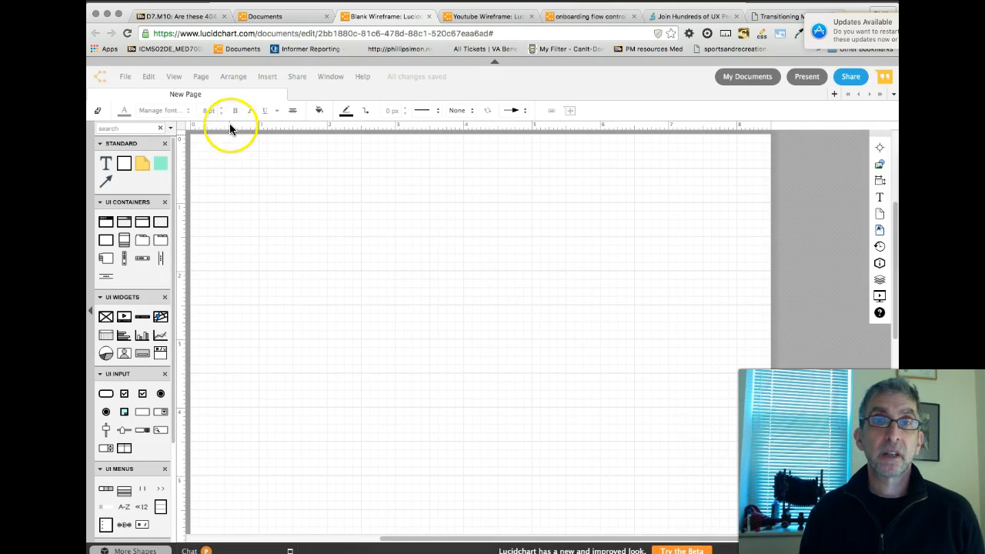
{"action": "left_click", "coordinate": [126, 77]}
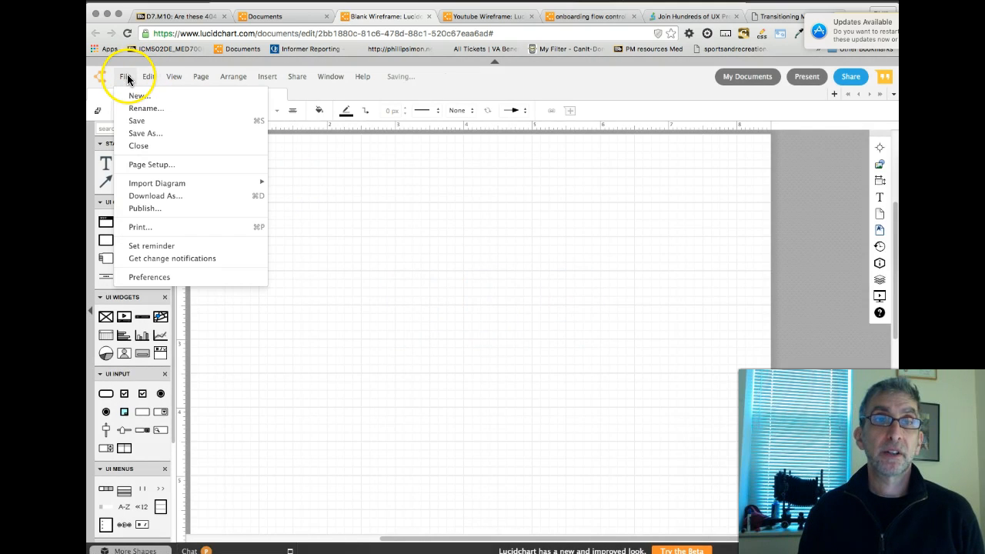
{"action": "left_click", "coordinate": [147, 134]}
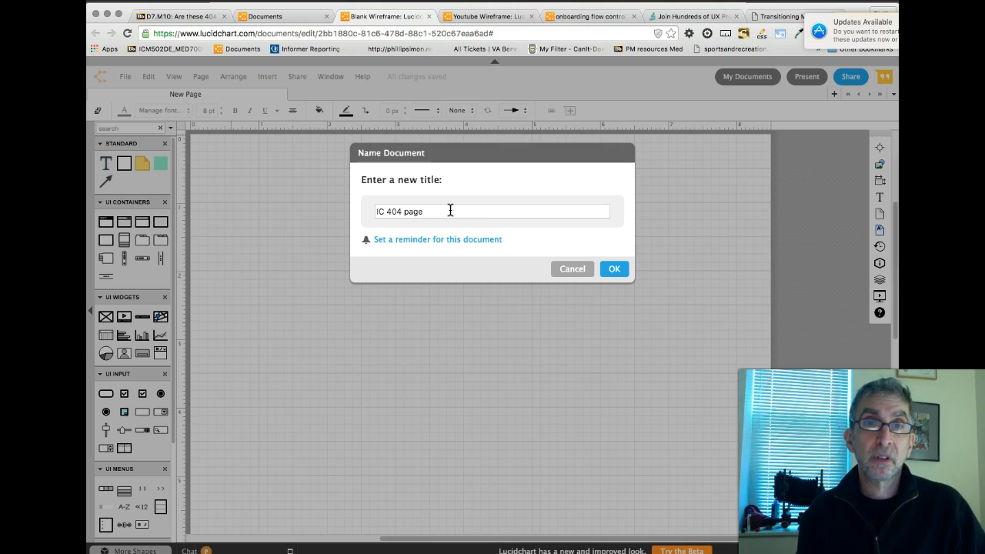
{"action": "left_click", "coordinate": [609, 269]}
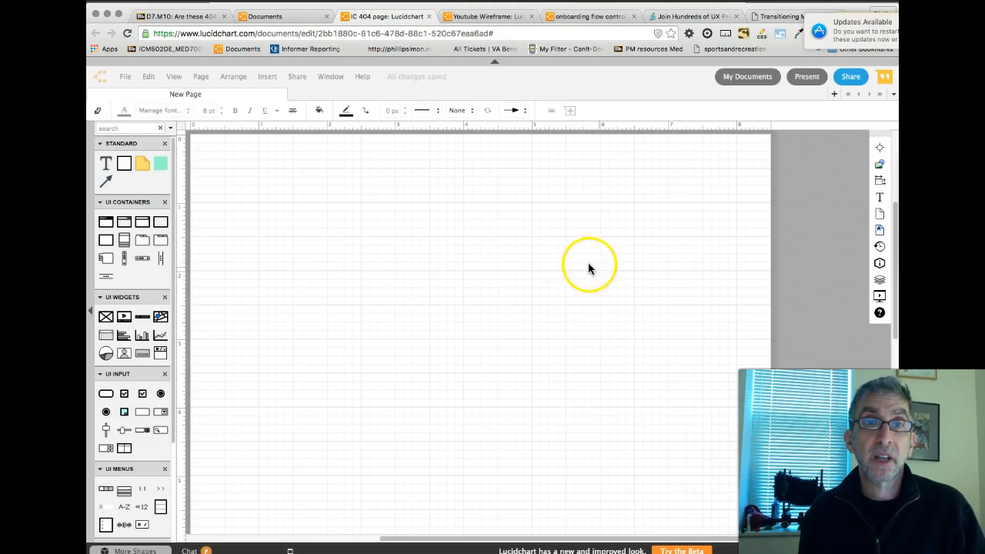
{"action": "left_click", "coordinate": [124, 78]}
{"action": "left_click", "coordinate": [127, 78]}
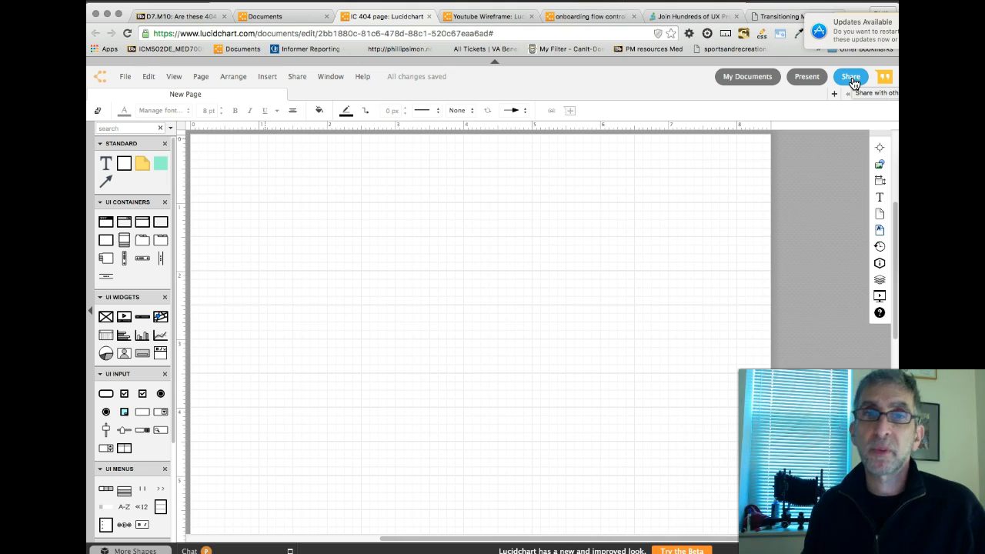
Generate a multi-use access link with "Can edit and share" permission for inviting collaborators, and select the link's URL.
{"action": "left_click", "coordinate": [851, 77]}
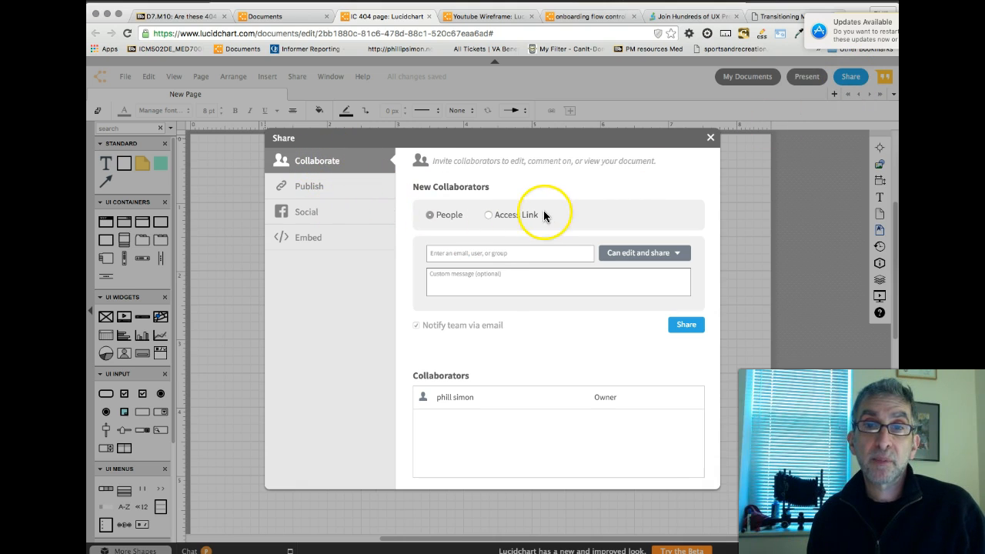
{"action": "left_click", "coordinate": [489, 217]}
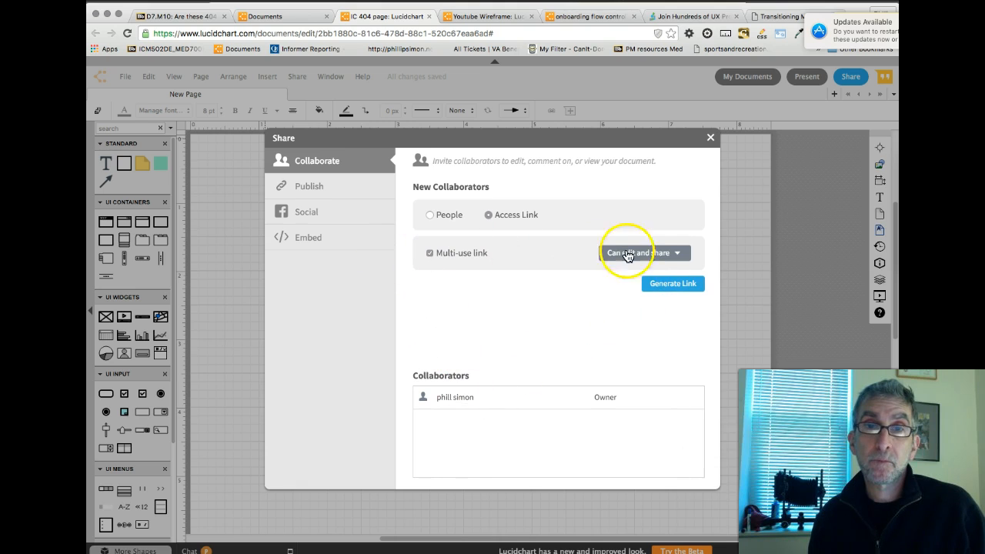
{"action": "left_click", "coordinate": [668, 286]}
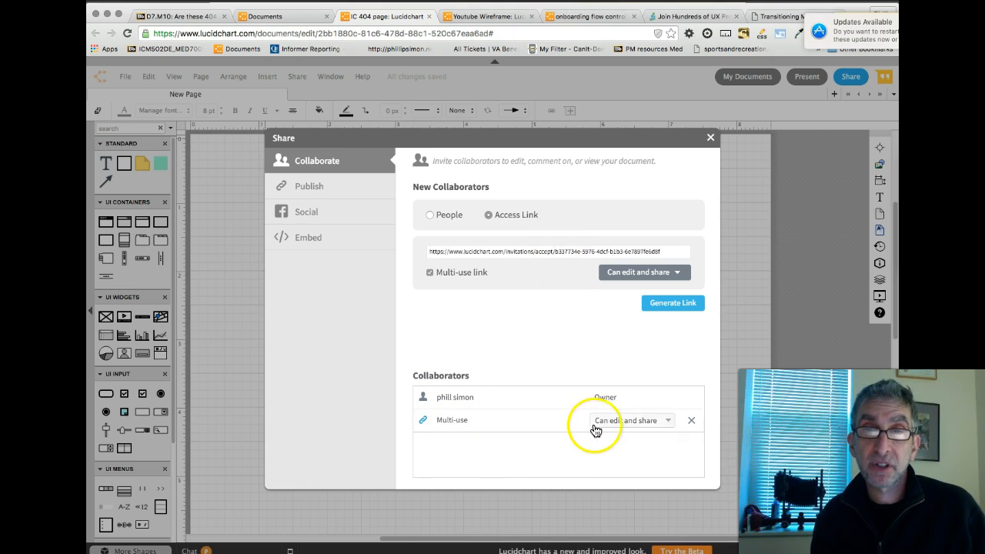
{"action": "left_click", "coordinate": [515, 254]}
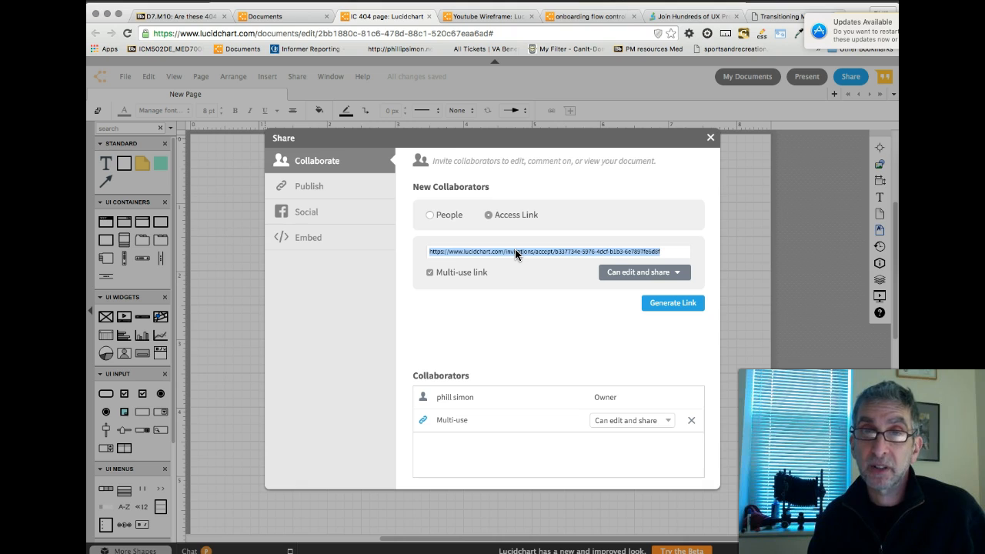
Generate another multi-use access link, remove the extra Multi-use entry from the collaborators, and select the link's URL.
{"action": "left_click", "coordinate": [675, 305]}
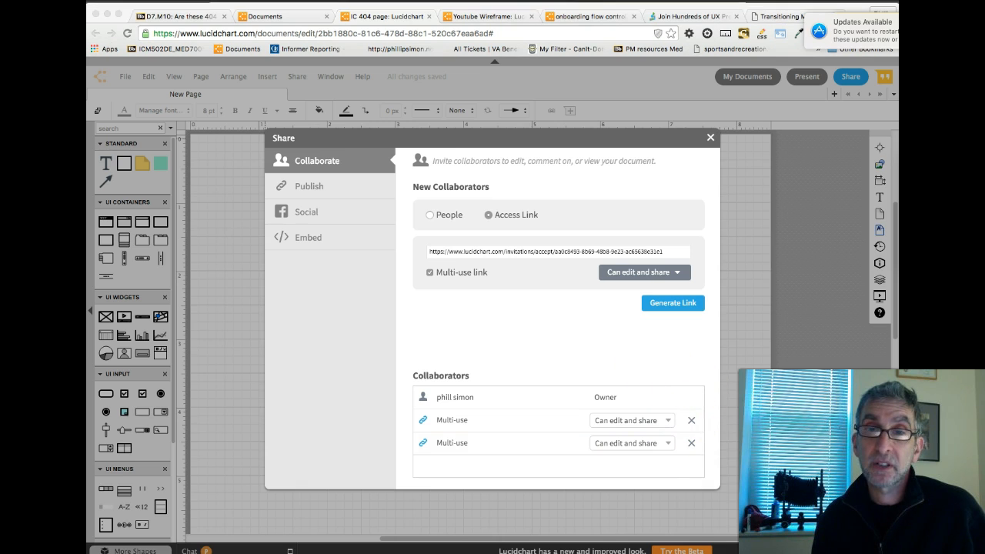
{"action": "left_click", "coordinate": [693, 442]}
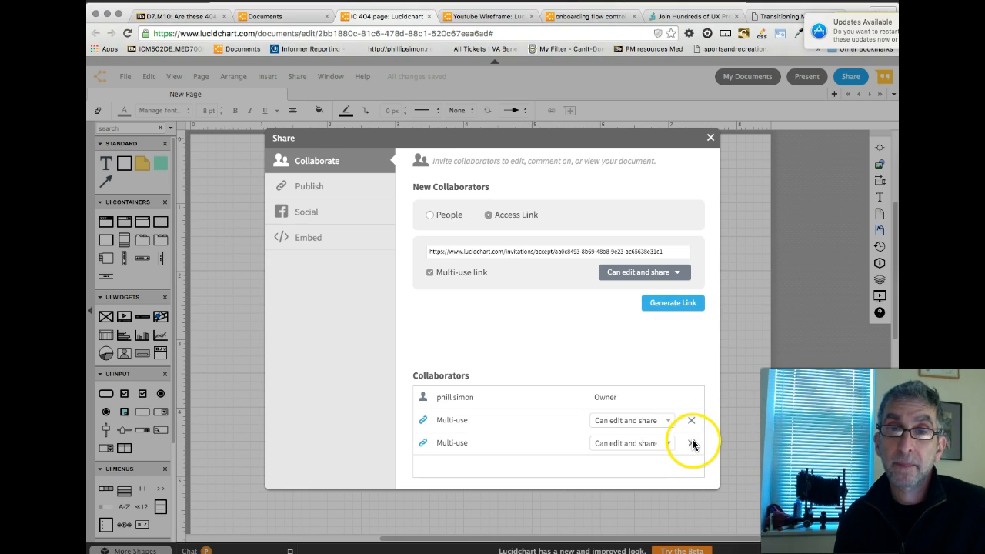
{"action": "left_click", "coordinate": [693, 445]}
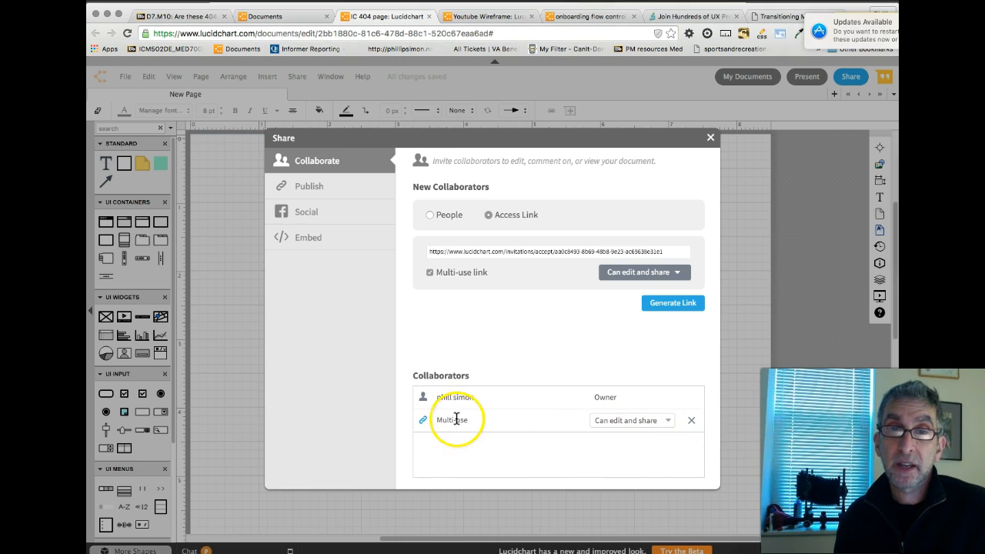
{"action": "left_click", "coordinate": [548, 254]}
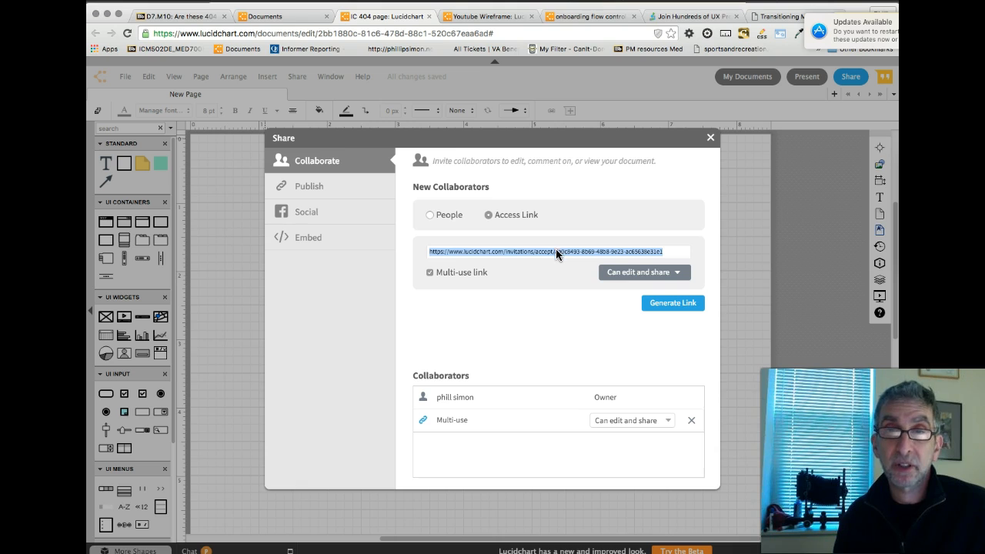
Check the permission options available for the Multi-use link in the collaborators list and close the Share dialog.
{"action": "left_click", "coordinate": [671, 422]}
{"action": "left_click", "coordinate": [672, 423]}
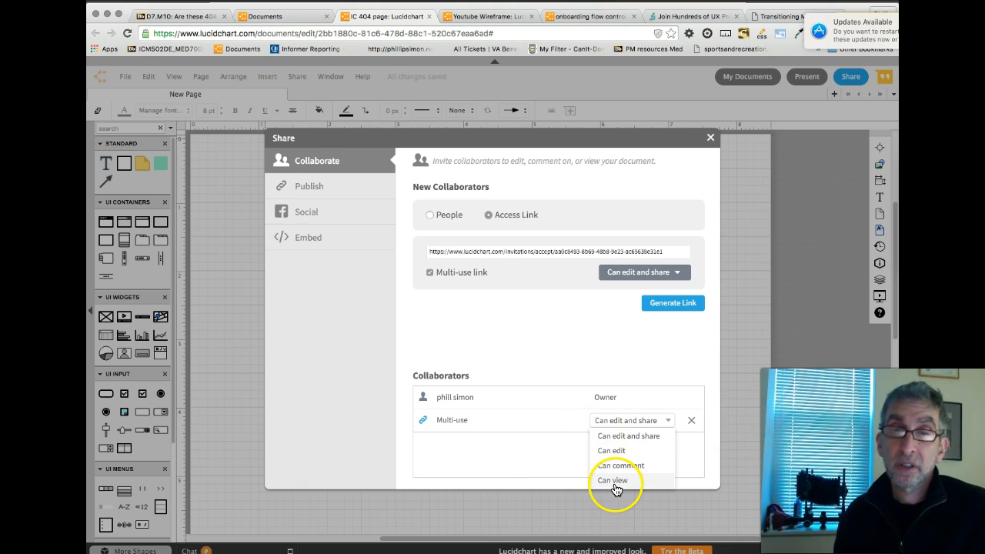
{"action": "left_click", "coordinate": [539, 356]}
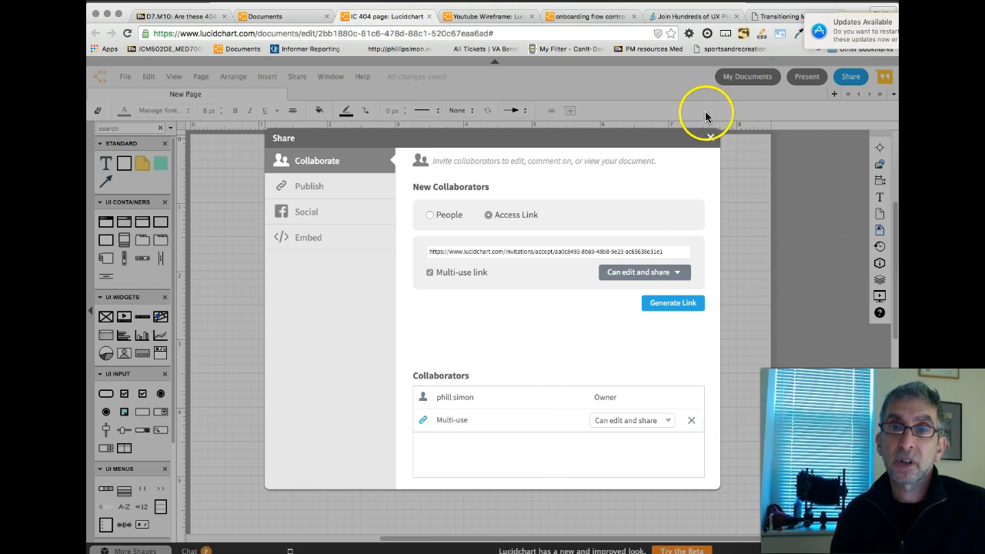
{"action": "left_click", "coordinate": [710, 138]}
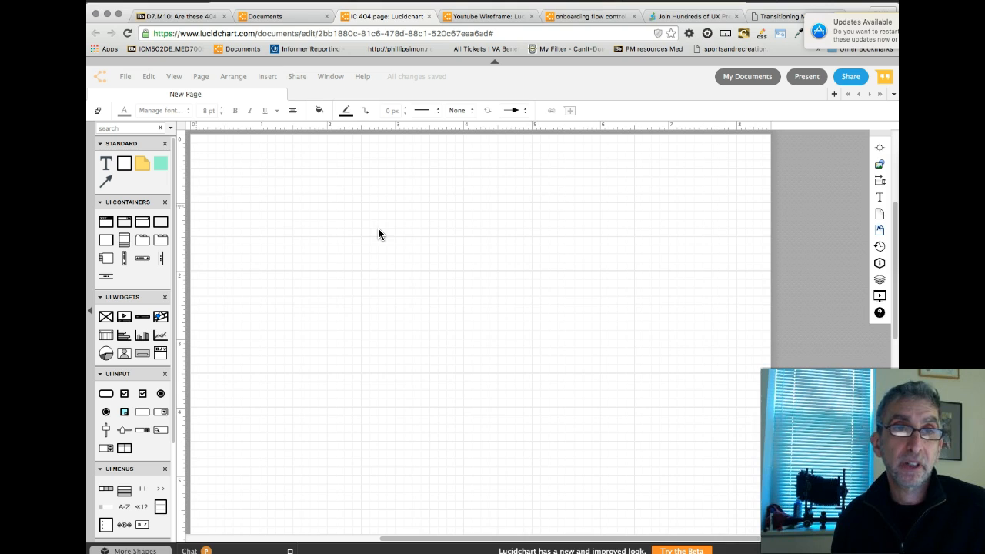
Place a browser window container on the blank page and enlarge it to about 7.3 by 4.4 in.
{"action": "left_click_drag", "start_coordinate": [109, 224], "coordinate": [453, 293]}
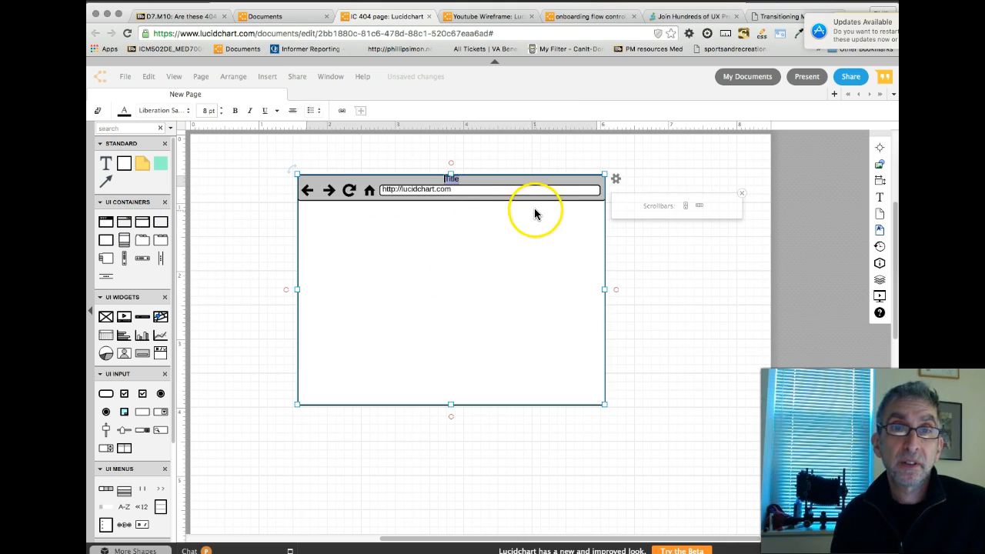
{"action": "left_click_drag", "start_coordinate": [603, 404], "coordinate": [702, 478]}
{"action": "key", "text": "super+Tab"}
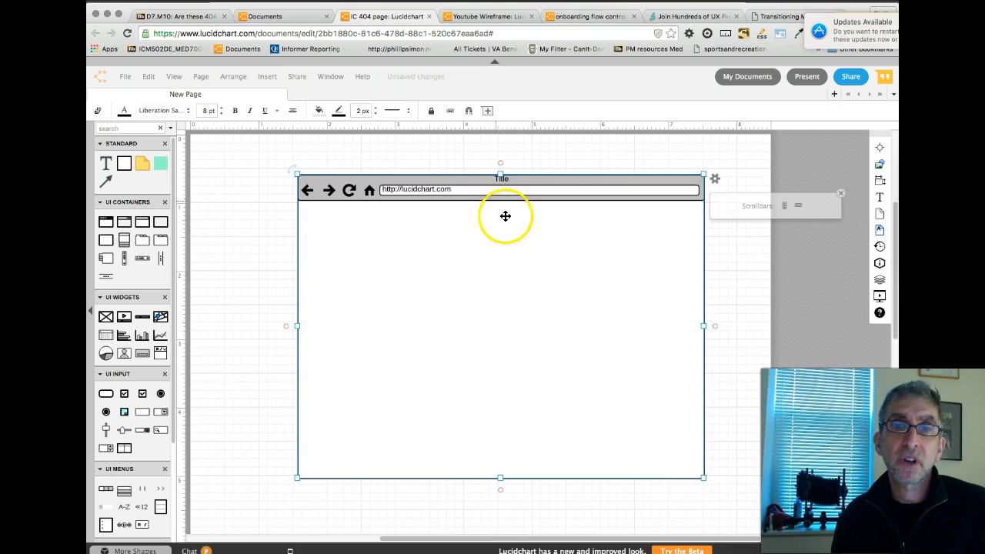
{"action": "left_click_drag", "start_coordinate": [701, 478], "coordinate": [758, 419]}
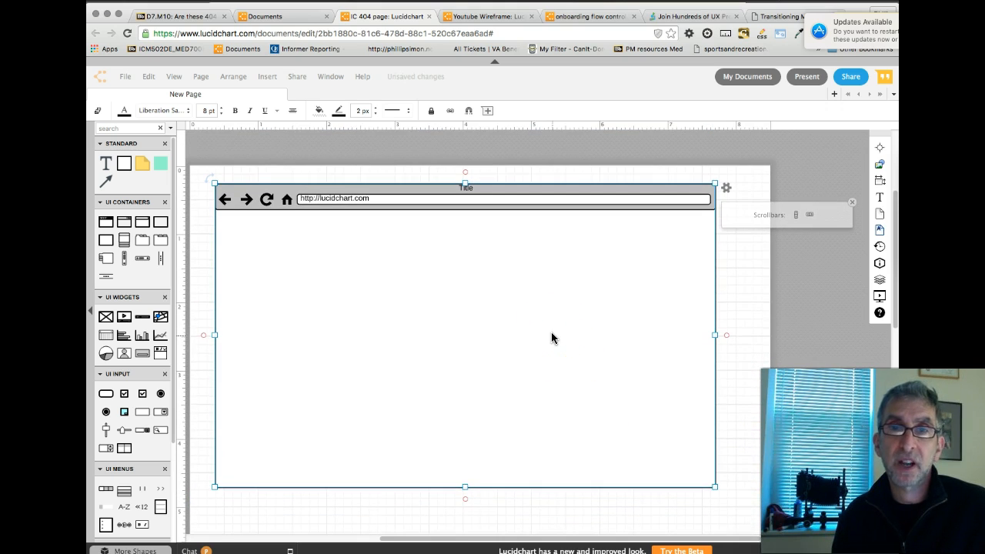
Shift the browser window slightly down and right to centre it across the page, and deselect it.
{"action": "left_click", "coordinate": [528, 362]}
{"action": "left_click_drag", "start_coordinate": [501, 193], "coordinate": [507, 206]}
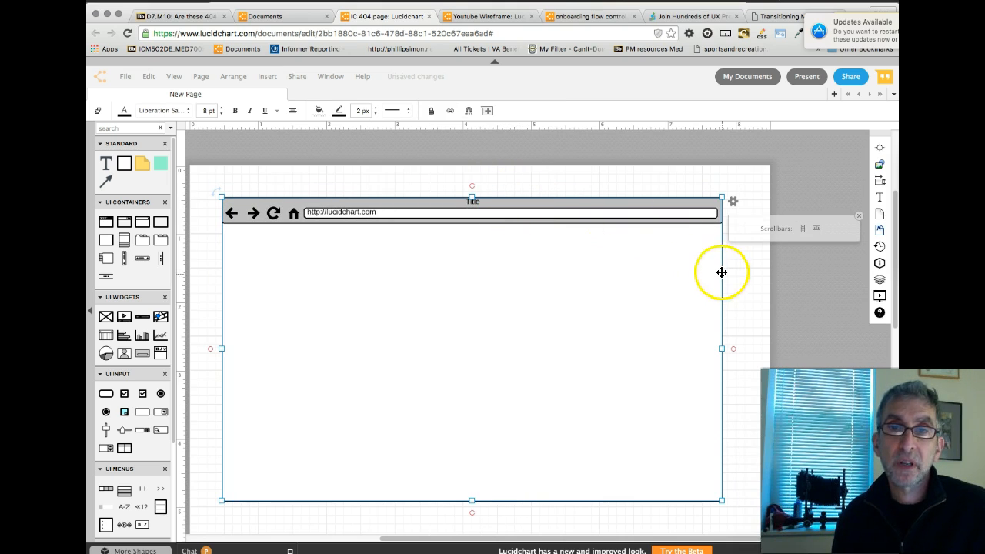
{"action": "scroll", "coordinate": [597, 249], "scroll_direction": "down", "scroll_amount": 3}
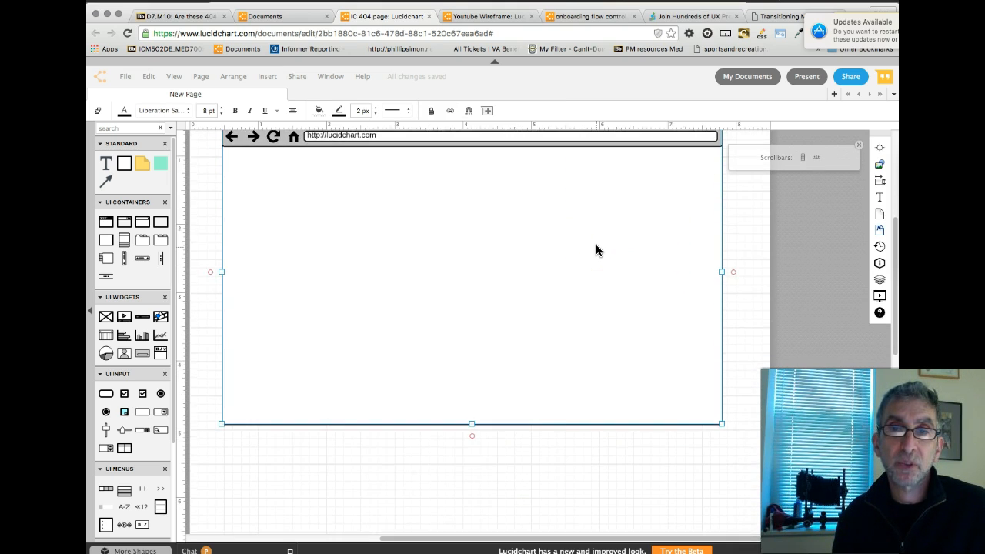
{"action": "scroll", "coordinate": [597, 248], "scroll_direction": "up", "scroll_amount": 1}
{"action": "scroll", "coordinate": [596, 250], "scroll_direction": "up", "scroll_amount": 1}
{"action": "left_click", "coordinate": [590, 249]}
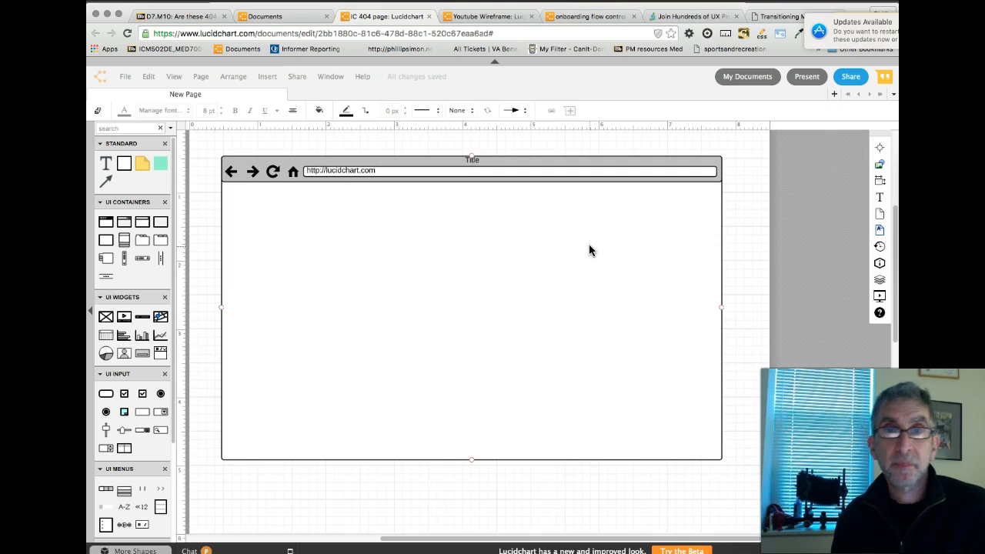
Replace the browser window with a plain window container and change its title to "name".
{"action": "left_click", "coordinate": [607, 164]}
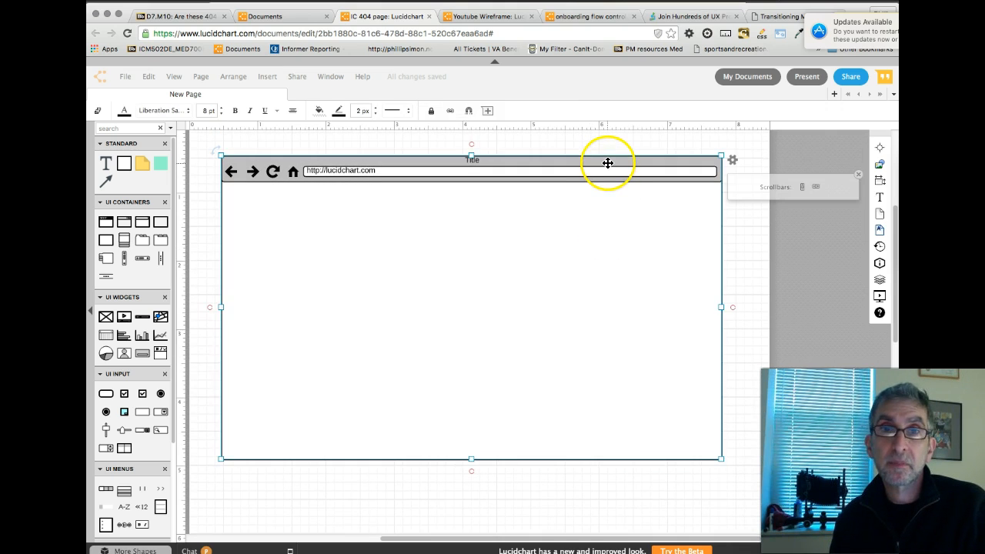
{"action": "key", "text": "BackSpace"}
{"action": "left_click_drag", "start_coordinate": [124, 221], "coordinate": [465, 291]}
{"action": "double_click", "coordinate": [496, 246]}
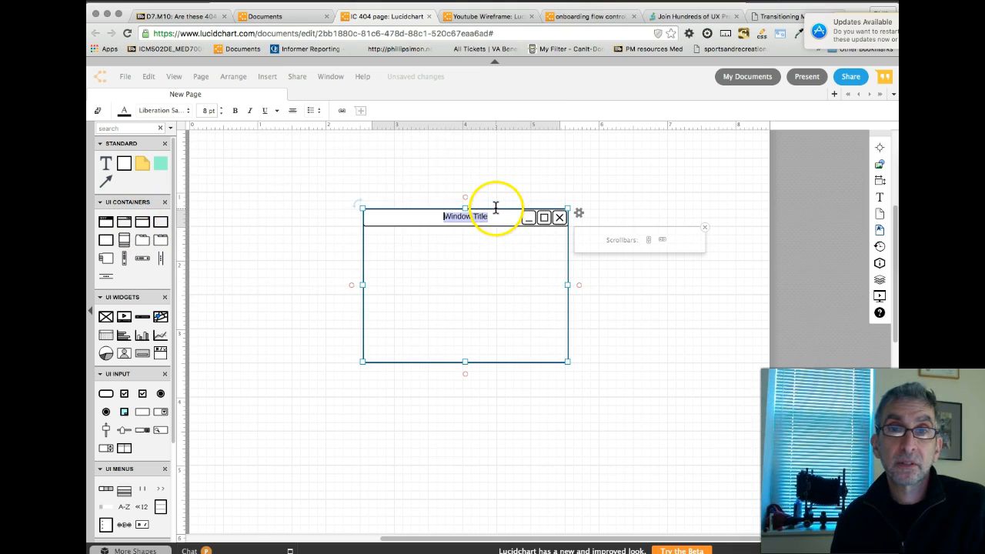
{"action": "key", "text": "BackSpace"}
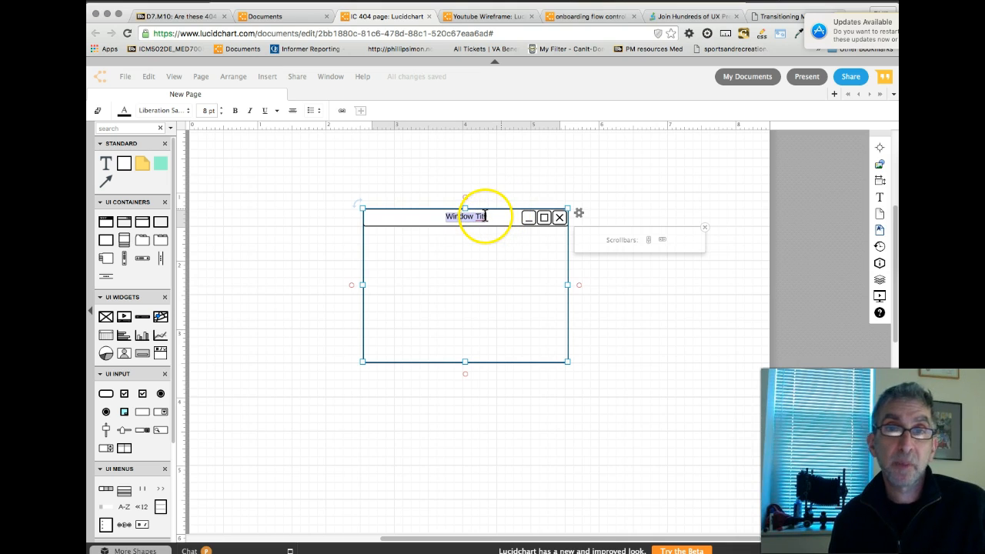
{"action": "type", "text": "name"}
{"action": "left_click", "coordinate": [511, 188]}
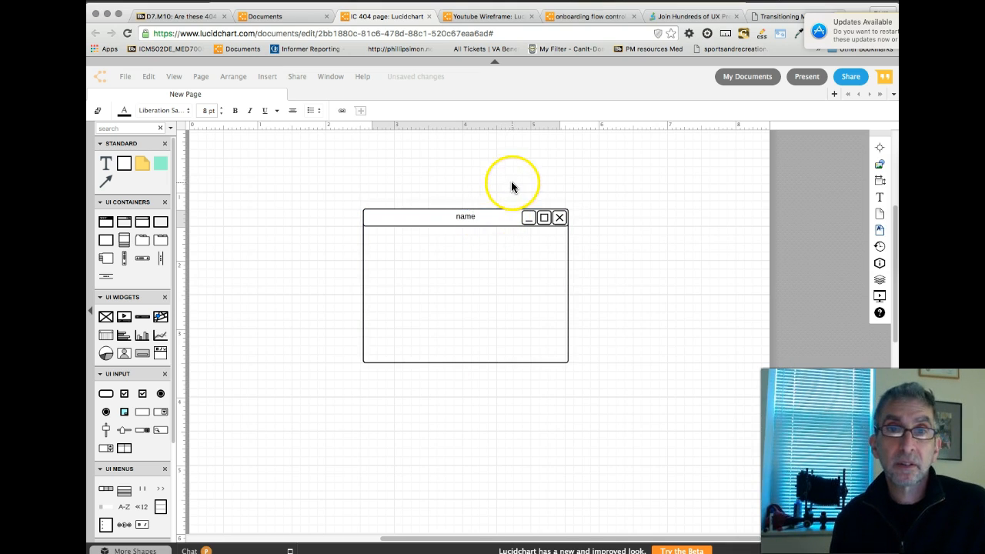
Replace the window container with a dialog container and stretch it to about 2 in wide by 2.9 in tall.
{"action": "left_click", "coordinate": [495, 208]}
{"action": "key", "text": "Delete"}
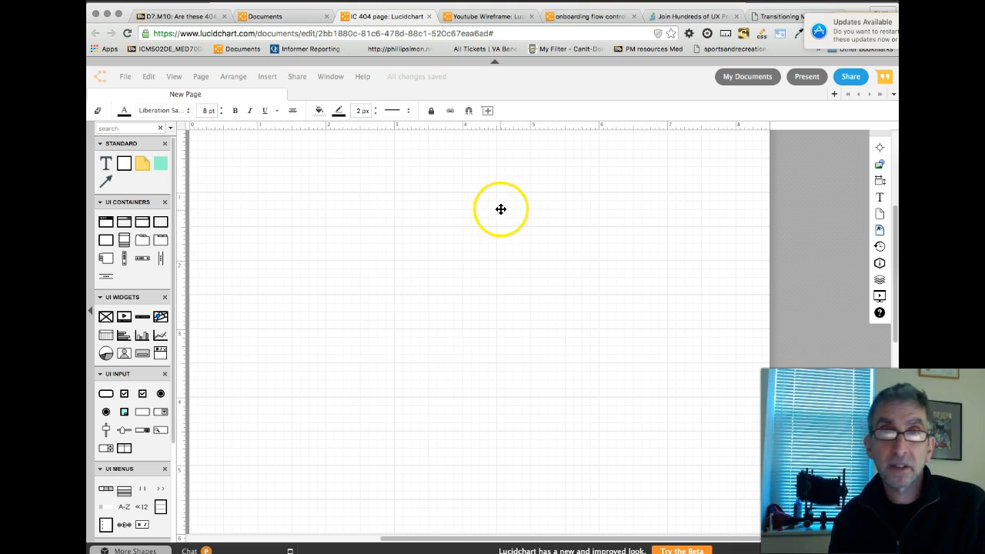
{"action": "left_click_drag", "start_coordinate": [142, 222], "coordinate": [501, 260]}
{"action": "left_click_drag", "start_coordinate": [495, 311], "coordinate": [459, 321]}
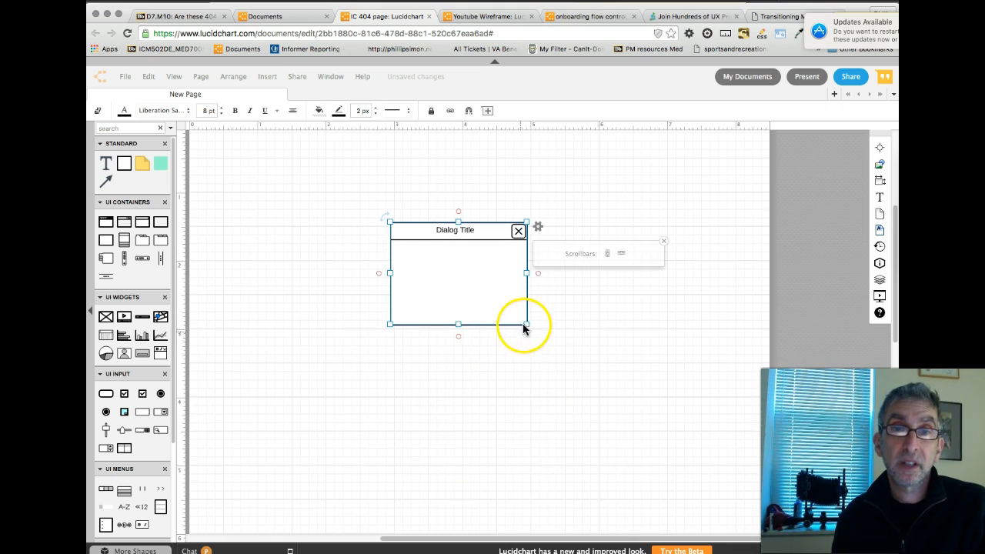
{"action": "left_click_drag", "start_coordinate": [527, 326], "coordinate": [530, 423]}
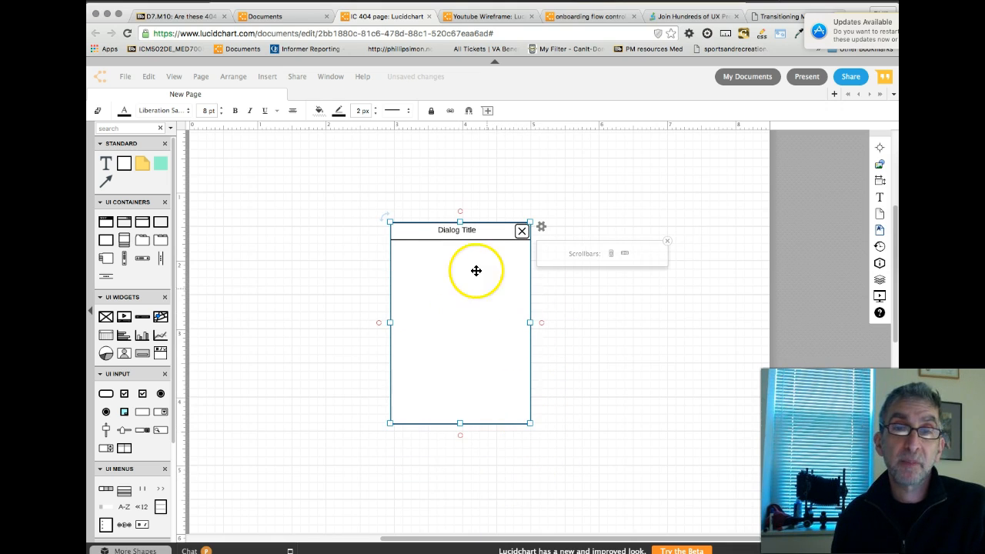
Replace the dialog container with a three-panel accordion container and delete the accordion.
{"action": "key", "text": "Delete"}
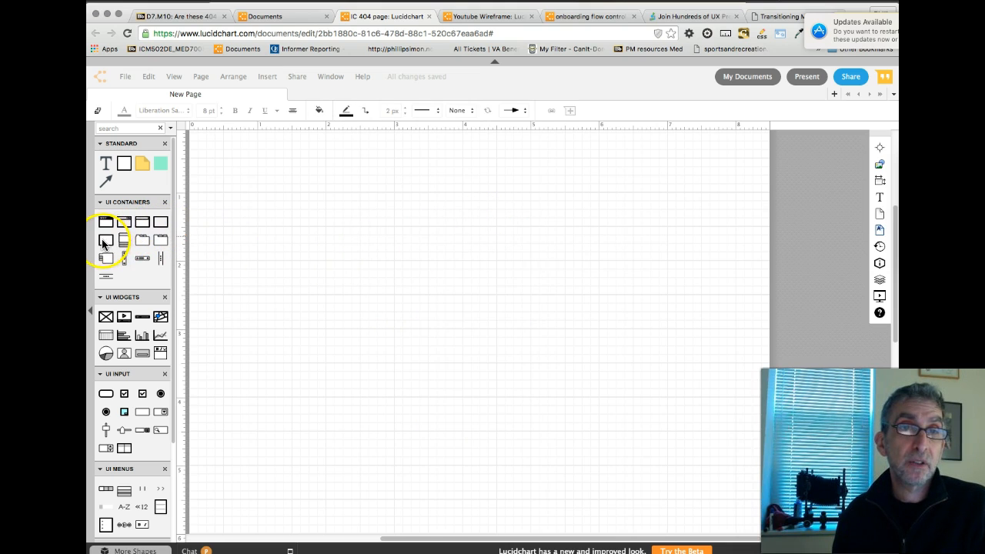
{"action": "left_click_drag", "start_coordinate": [127, 242], "coordinate": [419, 288]}
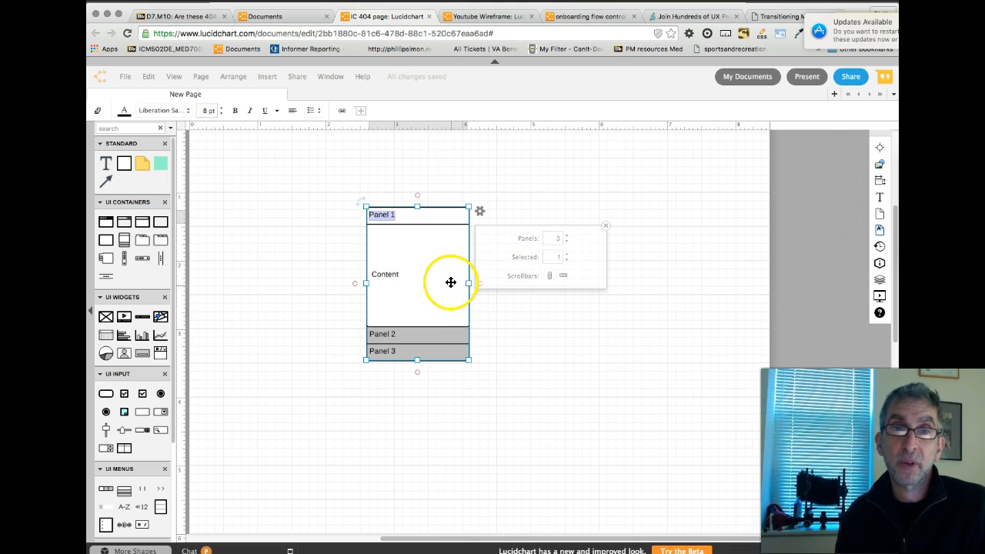
{"action": "left_click", "coordinate": [439, 207]}
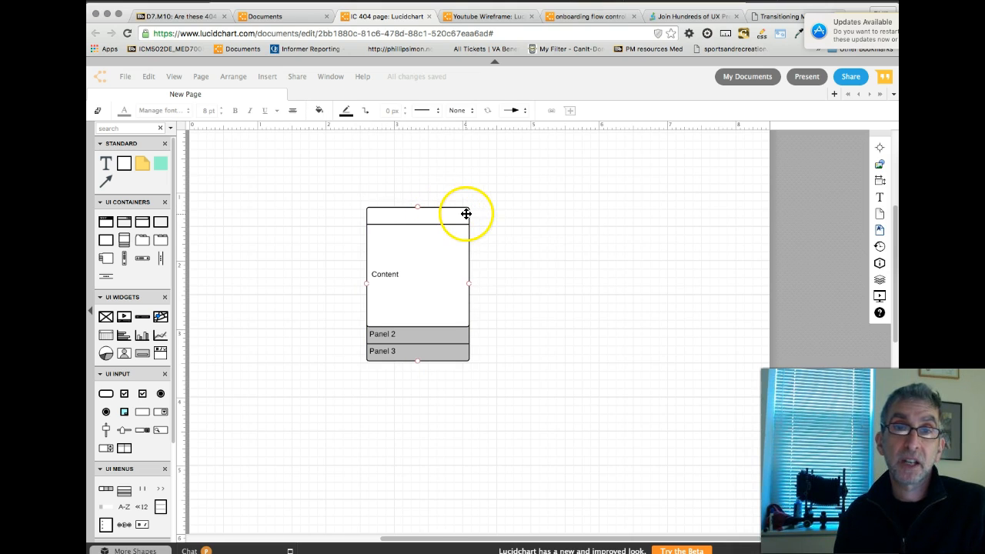
{"action": "key", "text": "Delete"}
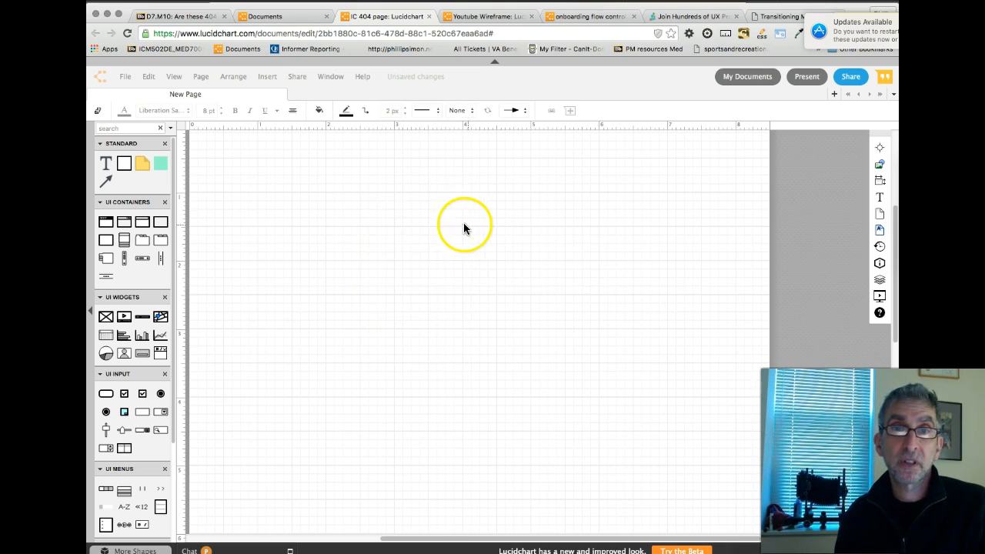
Place a new browser window container on the page and enlarge it to about 5.6 by 4.7 in.
{"action": "left_click_drag", "start_coordinate": [106, 222], "coordinate": [480, 302]}
{"action": "left_click_drag", "start_coordinate": [629, 415], "coordinate": [706, 504]}
{"action": "key", "text": "super+Tab"}
{"action": "left_click", "coordinate": [229, 218]}
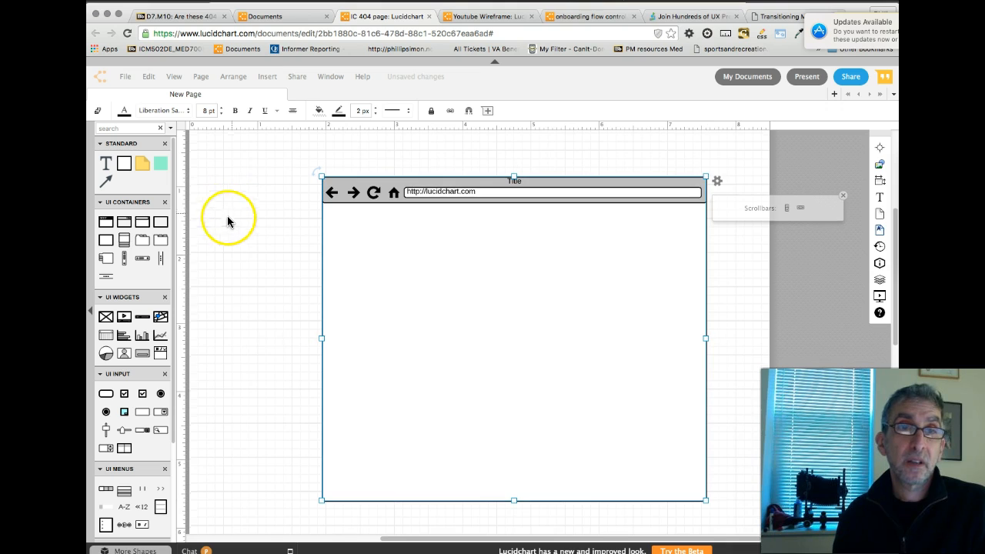
Add an accordion, a vertical tab container, a horizontal tab container and a vertical splitter inside the browser window.
{"action": "left_click_drag", "start_coordinate": [123, 241], "coordinate": [390, 300]}
{"action": "left_click", "coordinate": [400, 152]}
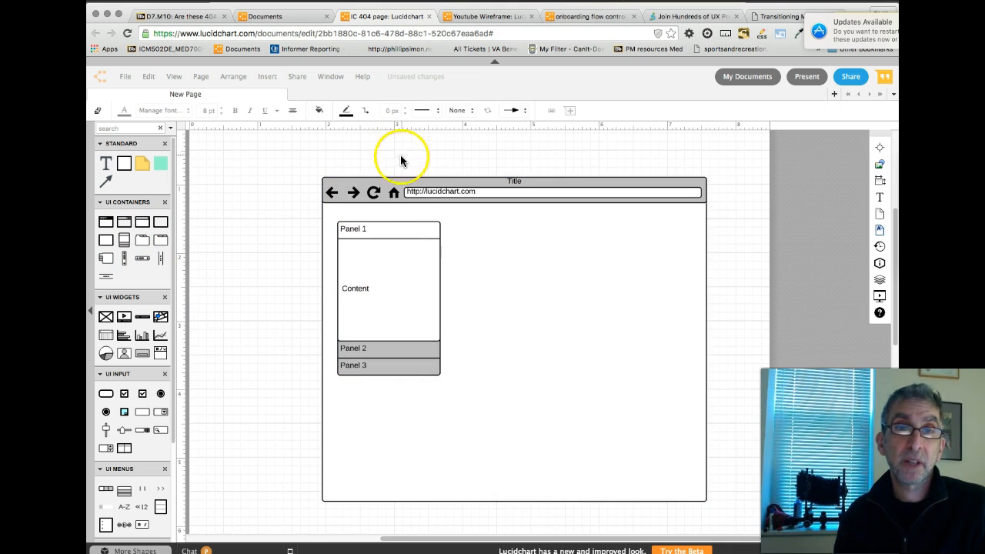
{"action": "left_click_drag", "start_coordinate": [119, 263], "coordinate": [561, 270]}
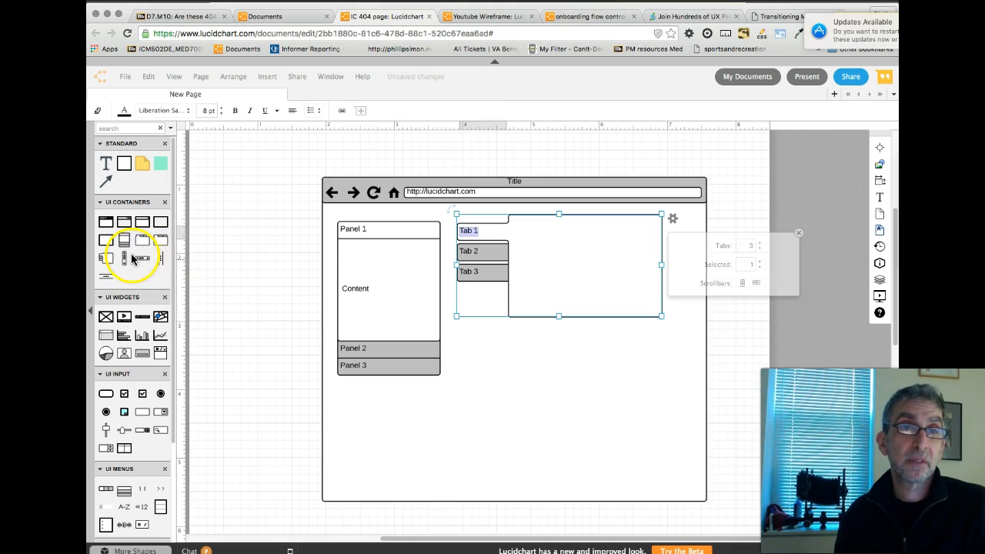
{"action": "left_click_drag", "start_coordinate": [157, 243], "coordinate": [545, 392]}
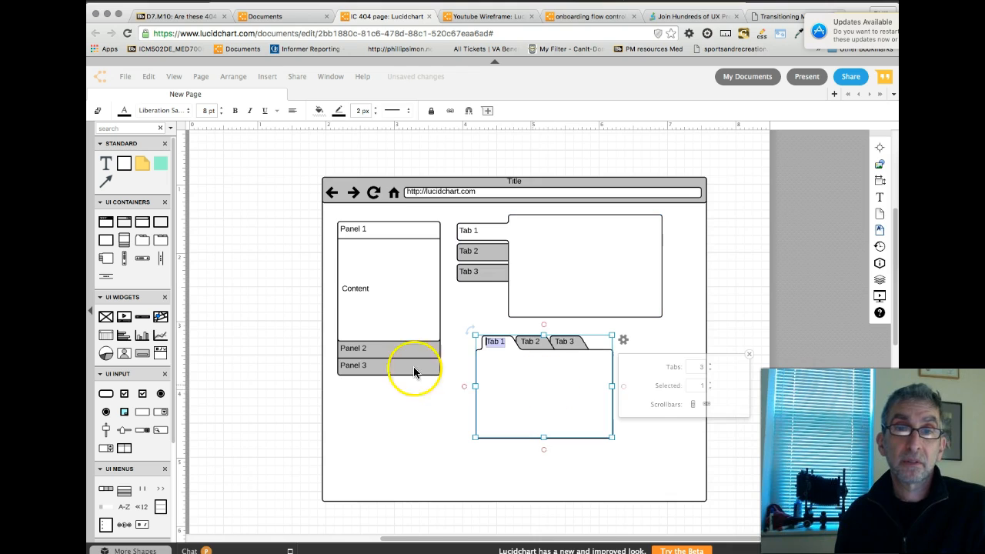
{"action": "left_click_drag", "start_coordinate": [168, 244], "coordinate": [355, 442]}
{"action": "key", "text": "super+Tab"}
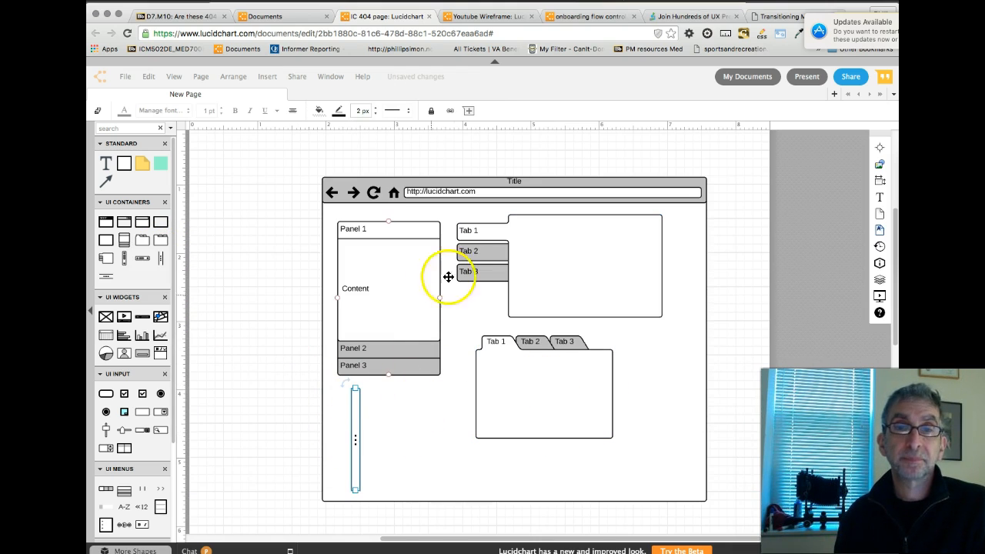
Delete both tab containers, the accordion and the vertical splitter, leaving only the browser window.
{"action": "left_click", "coordinate": [537, 271]}
{"action": "left_click", "coordinate": [480, 220]}
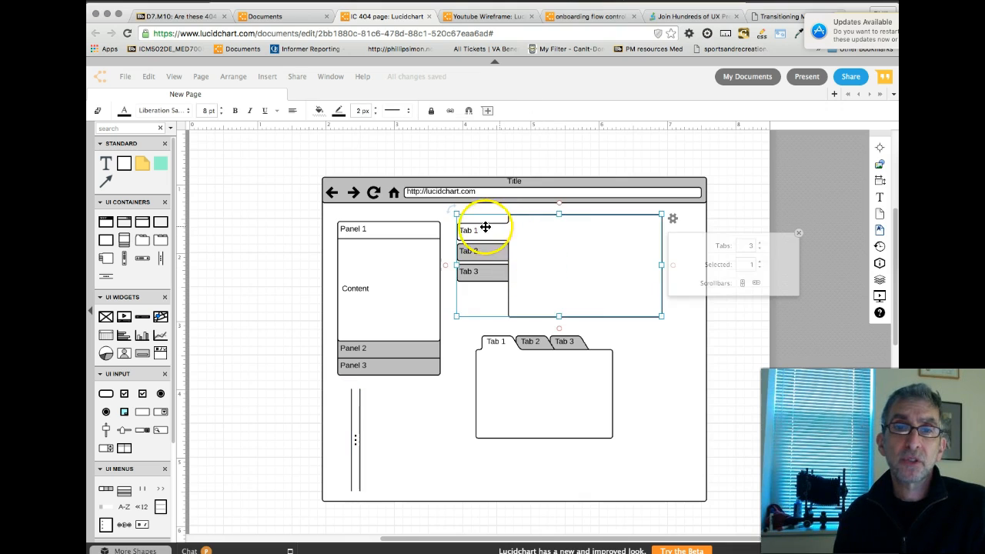
{"action": "key", "text": "Delete"}
{"action": "left_click", "coordinate": [422, 231]}
{"action": "key", "text": "Delete"}
{"action": "left_click", "coordinate": [493, 343]}
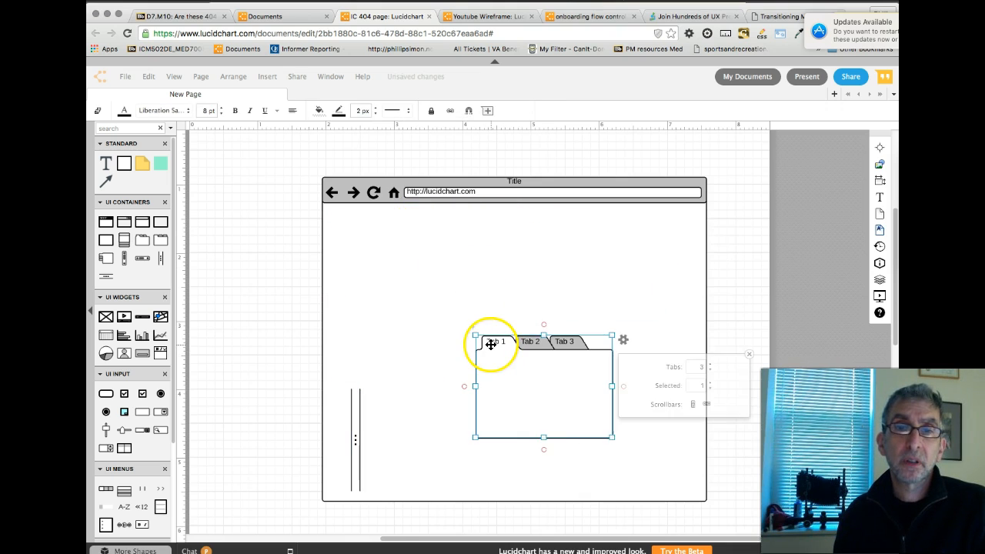
{"action": "key", "text": "Delete"}
{"action": "left_click", "coordinate": [357, 393]}
{"action": "key", "text": "Delete"}
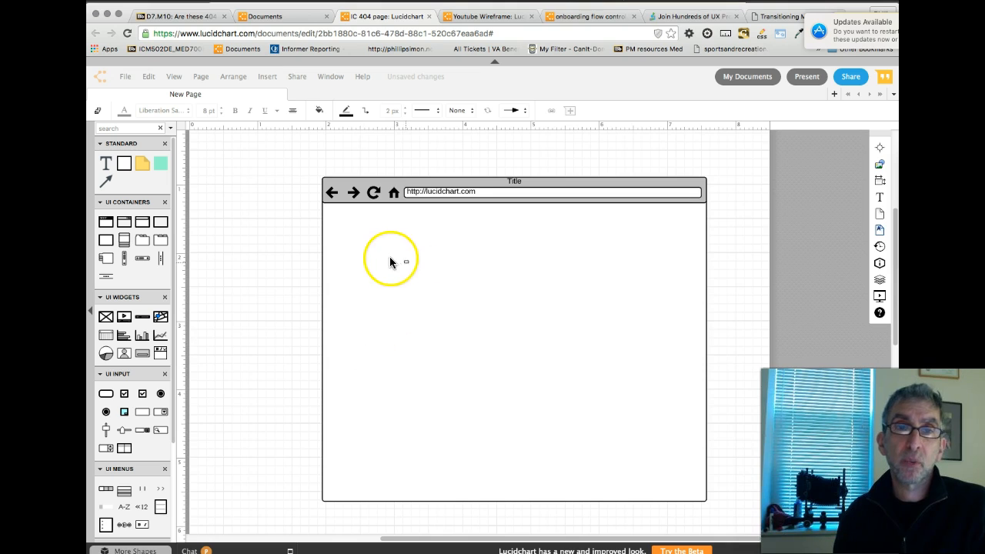
Move the browser window to about X 1.025 in, Y 0.625 in on the page.
{"action": "left_click", "coordinate": [439, 178]}
{"action": "left_click_drag", "start_coordinate": [446, 180], "coordinate": [383, 171]}
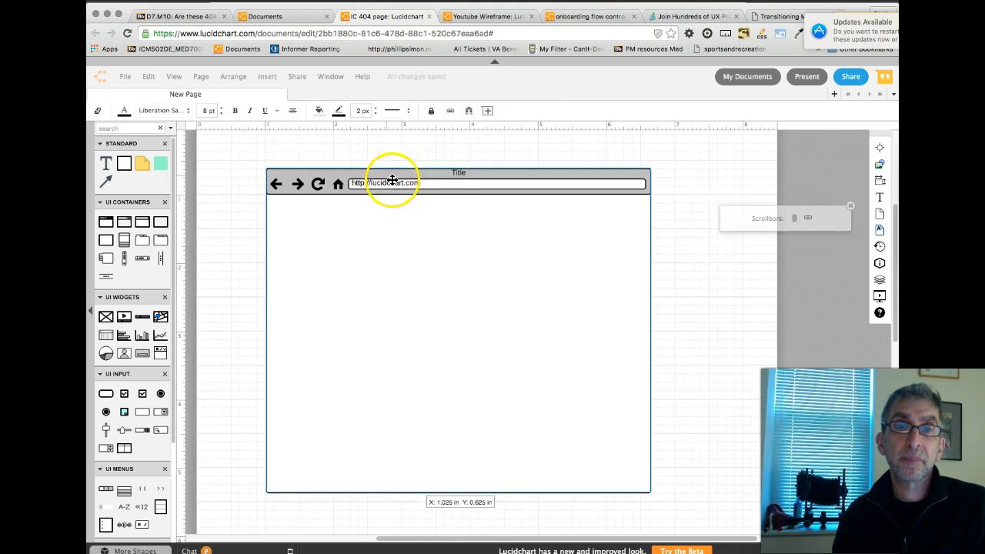
Lock the browser window container in place and test that it cannot be moved.
{"action": "right_click", "coordinate": [449, 254]}
{"action": "left_click", "coordinate": [438, 255]}
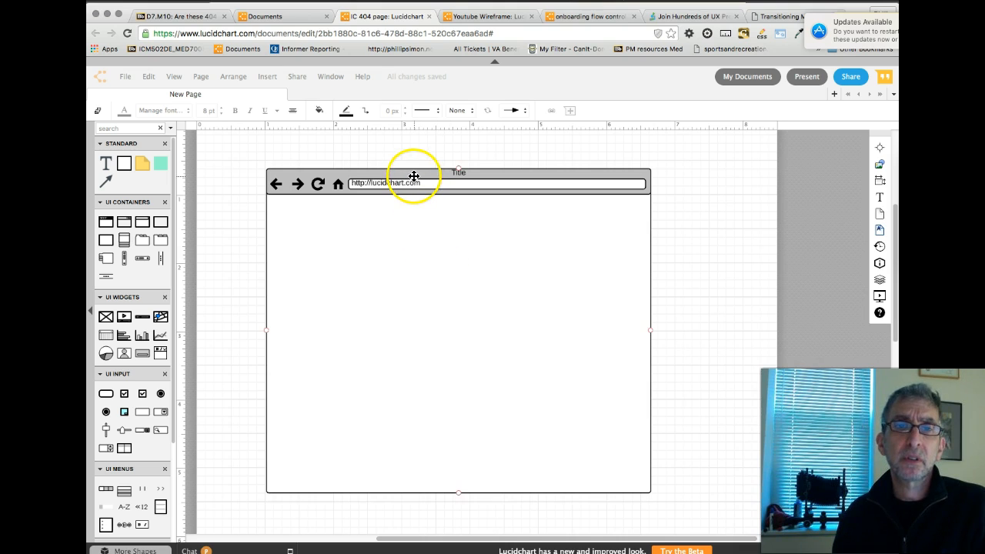
{"action": "left_click", "coordinate": [414, 179]}
{"action": "right_click", "coordinate": [430, 229]}
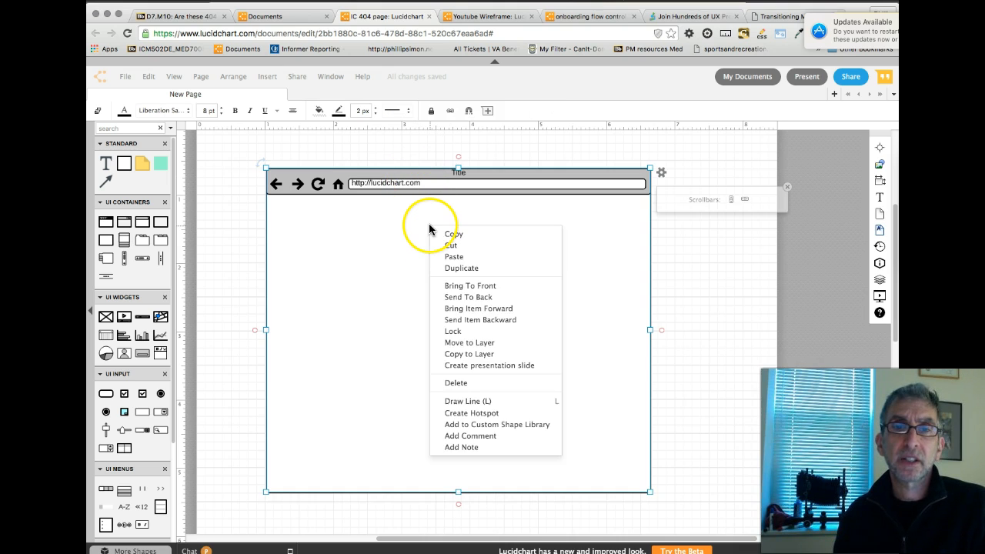
{"action": "left_click", "coordinate": [452, 333]}
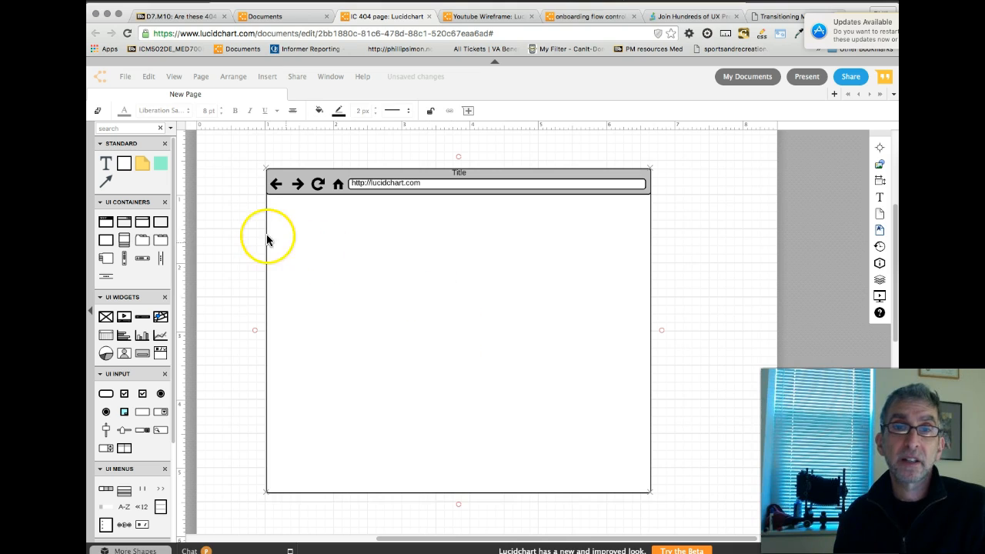
{"action": "left_click_drag", "start_coordinate": [355, 242], "coordinate": [359, 186]}
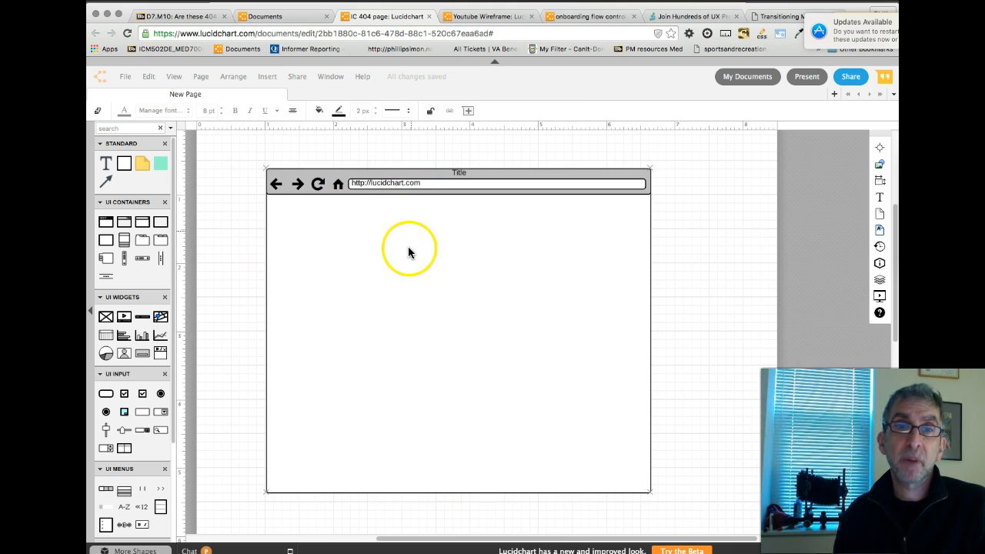
Add an accordion container inside the browser window and position it in the window's upper-left area.
{"action": "left_click_drag", "start_coordinate": [130, 242], "coordinate": [348, 308]}
{"action": "left_click", "coordinate": [443, 218]}
{"action": "left_click", "coordinate": [359, 267]}
{"action": "left_click_drag", "start_coordinate": [362, 265], "coordinate": [347, 242]}
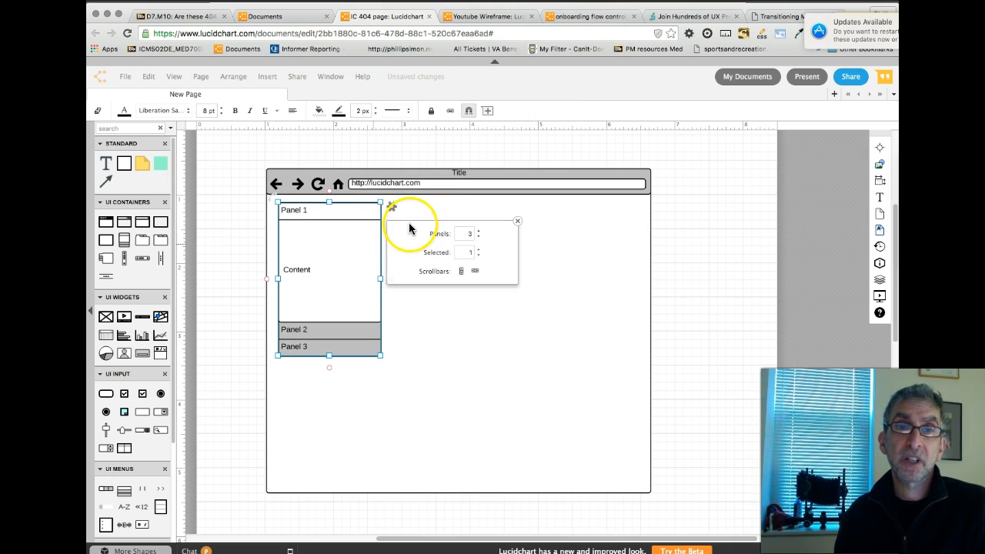
{"action": "left_click", "coordinate": [427, 325]}
{"action": "left_click", "coordinate": [361, 272]}
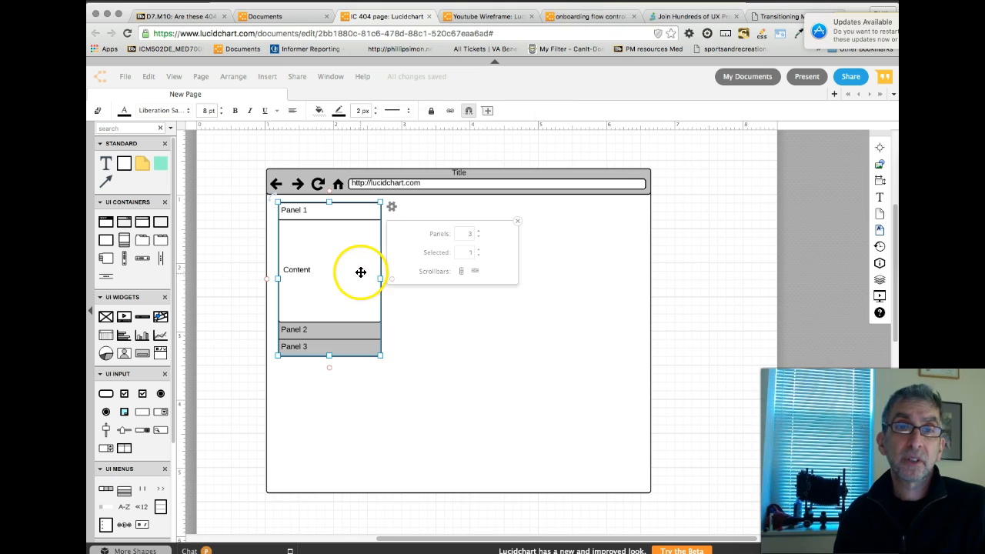
{"action": "left_click", "coordinate": [410, 204]}
{"action": "left_click_drag", "start_coordinate": [382, 249], "coordinate": [399, 275]}
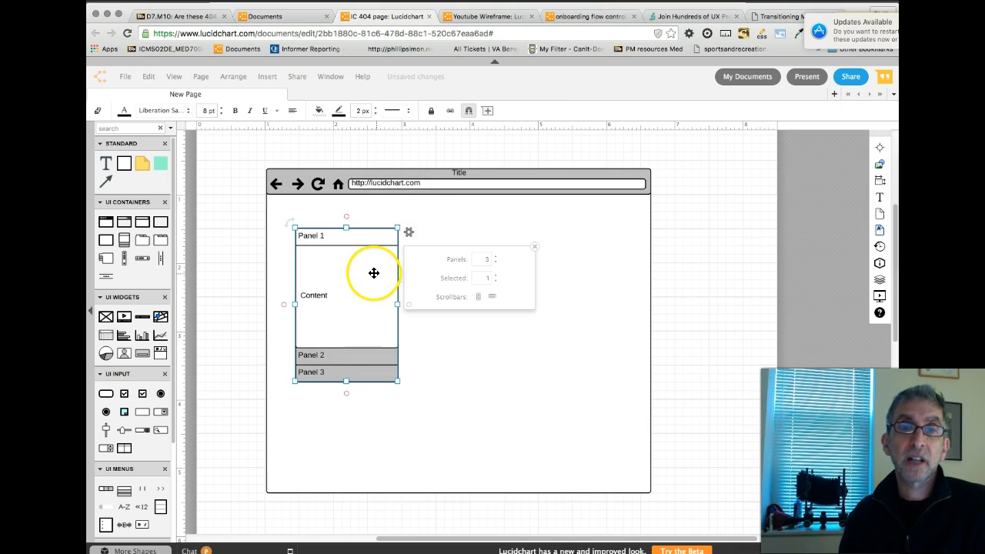
Open the accordion's shape settings and set its number of panels to 4.
{"action": "left_click", "coordinate": [429, 224]}
{"action": "left_click", "coordinate": [408, 236]}
{"action": "right_click", "coordinate": [408, 237]}
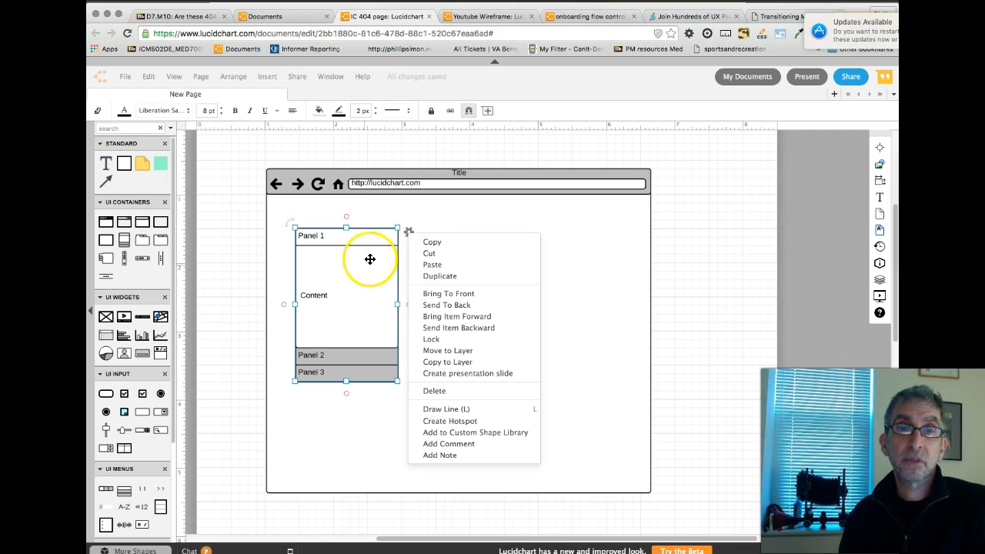
{"action": "left_click", "coordinate": [429, 223]}
{"action": "left_click", "coordinate": [397, 242]}
{"action": "left_click", "coordinate": [407, 234]}
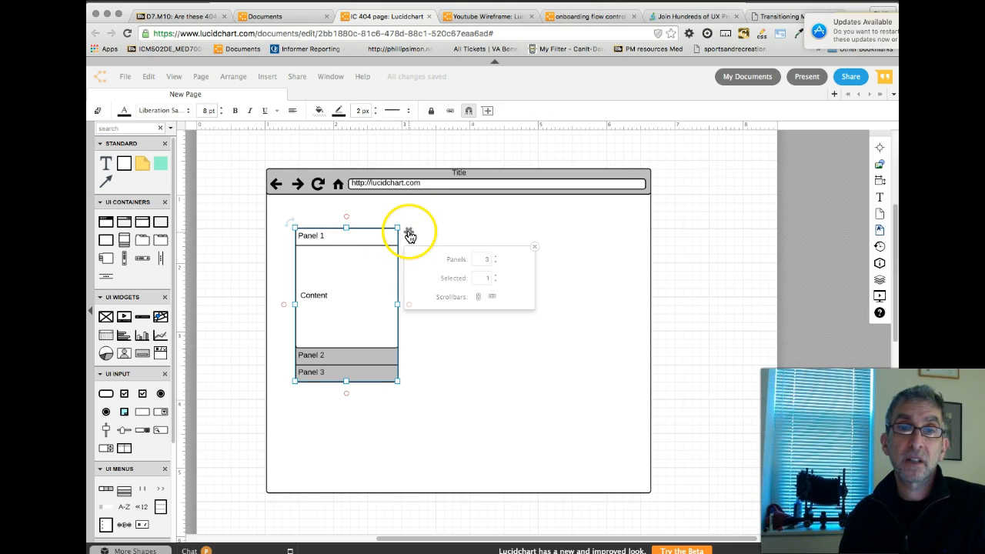
{"action": "left_click", "coordinate": [481, 258]}
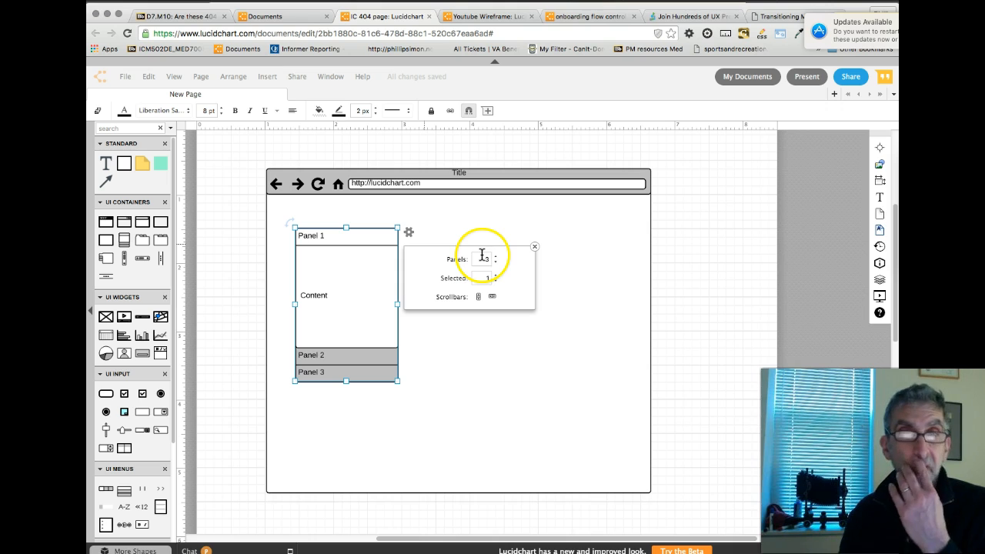
{"action": "left_click", "coordinate": [495, 256]}
{"action": "left_click", "coordinate": [495, 256]}
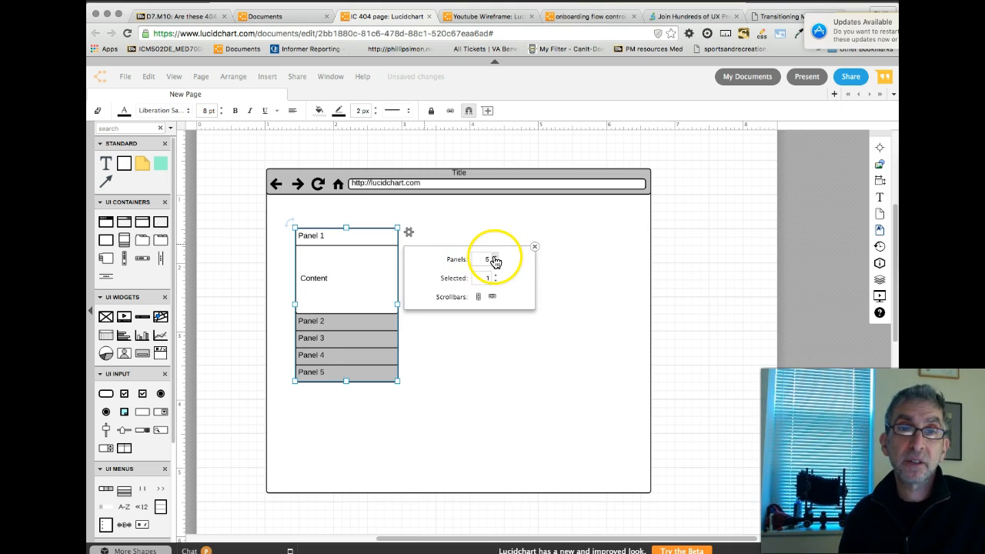
{"action": "left_click", "coordinate": [496, 262]}
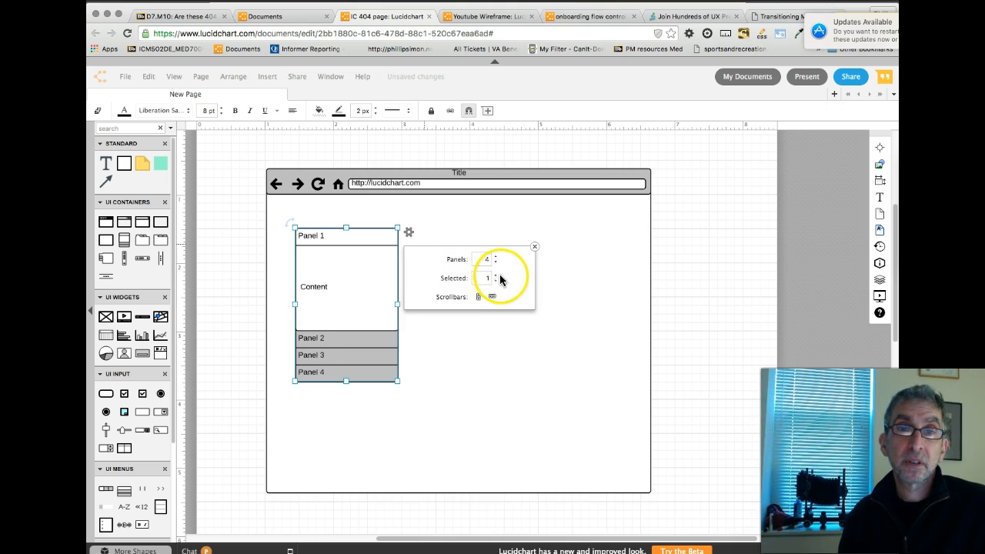
Make panel 2 the accordion's selected panel, try its vertical and horizontal scrollbar options, and close the settings.
{"action": "left_click", "coordinate": [495, 276]}
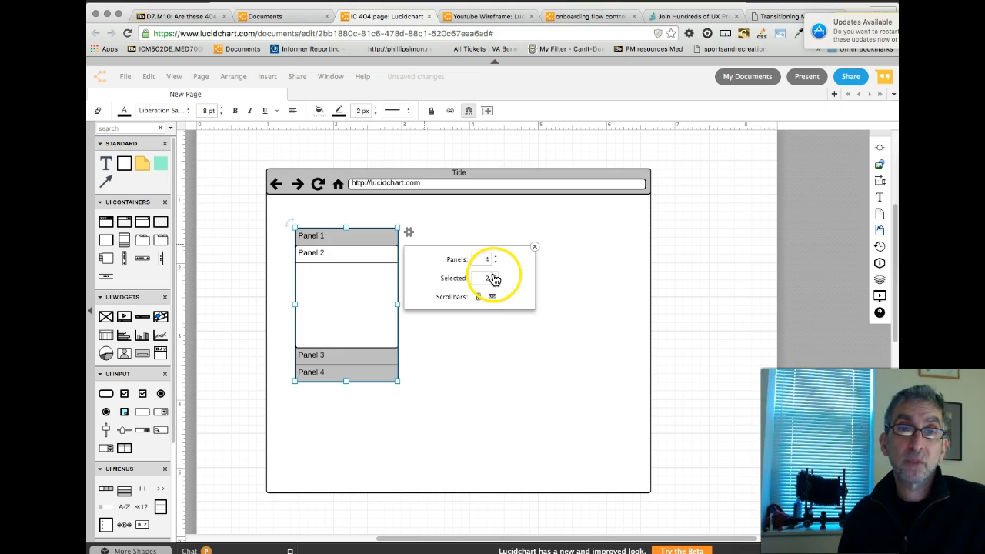
{"action": "left_click", "coordinate": [495, 281]}
{"action": "left_click", "coordinate": [495, 281]}
{"action": "left_click", "coordinate": [495, 276]}
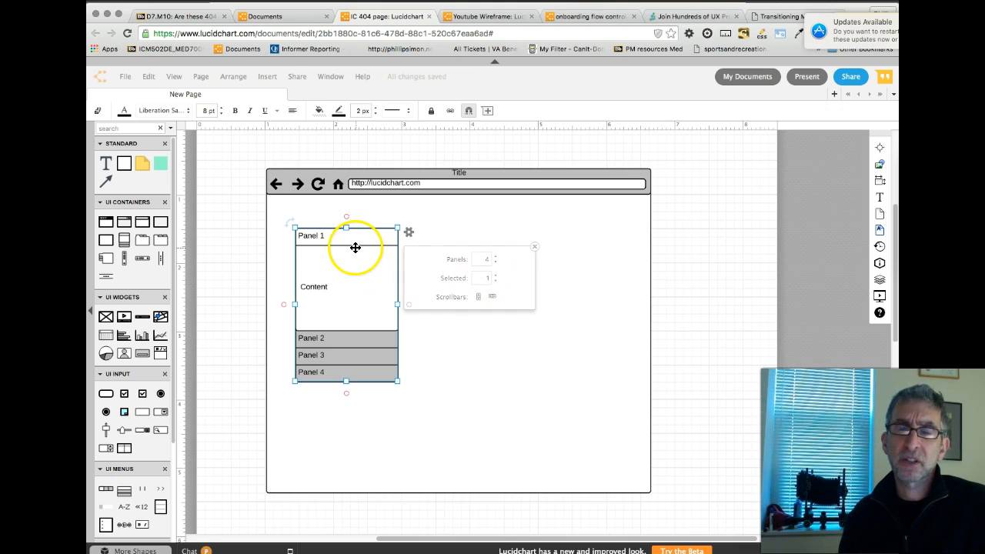
{"action": "left_click", "coordinate": [495, 277]}
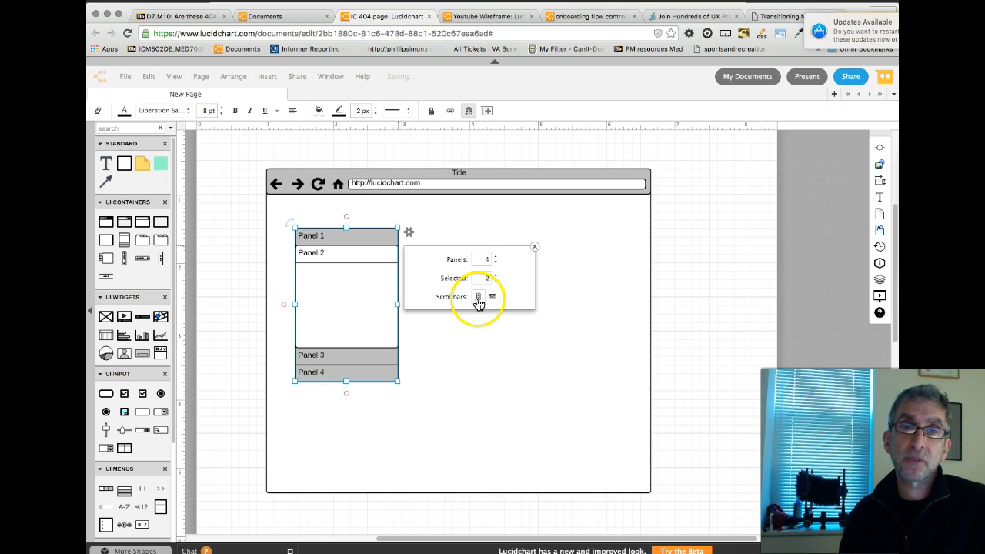
{"action": "left_click", "coordinate": [477, 298]}
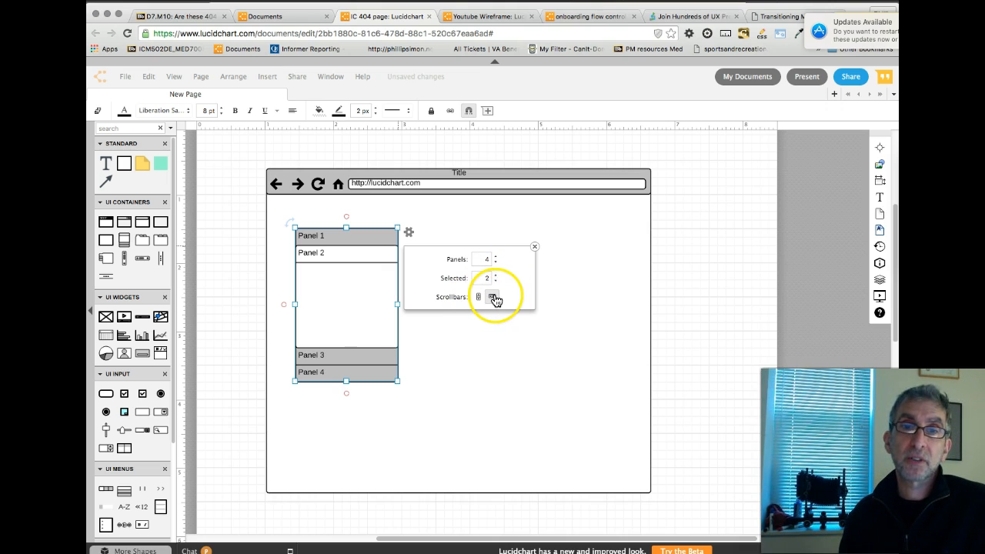
{"action": "left_click", "coordinate": [492, 298]}
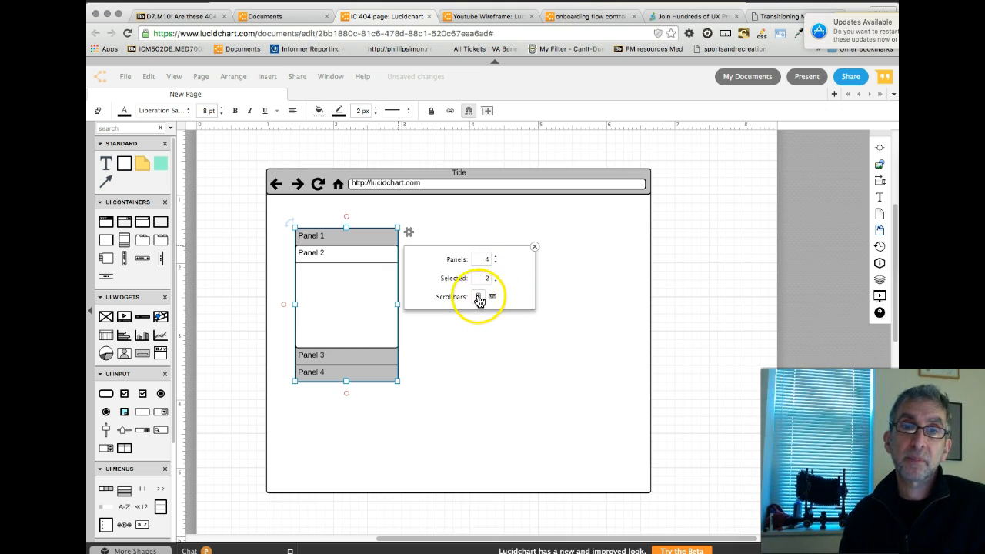
{"action": "left_click", "coordinate": [535, 249]}
{"action": "left_click", "coordinate": [433, 278]}
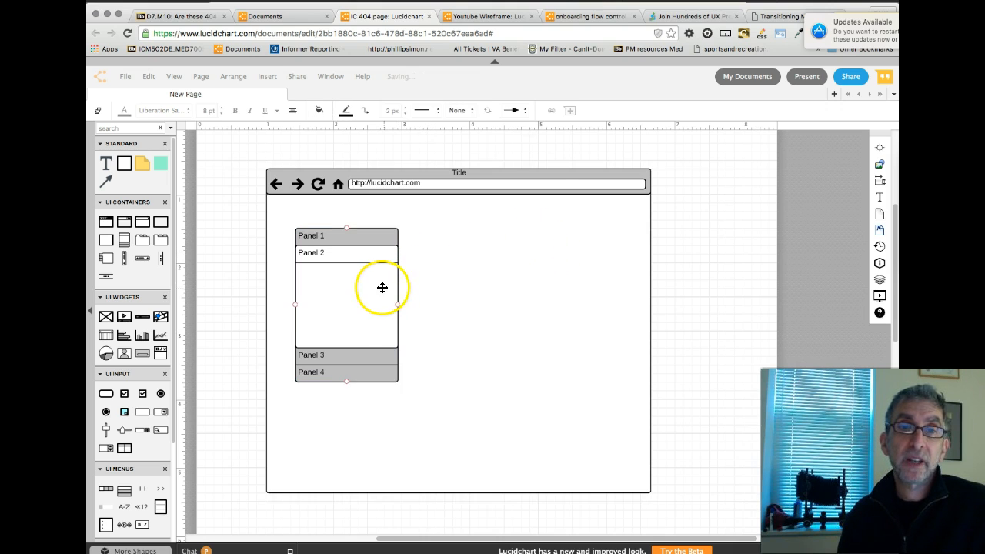
Review the actions available for the accordion and delete it from the browser window.
{"action": "right_click", "coordinate": [381, 287]}
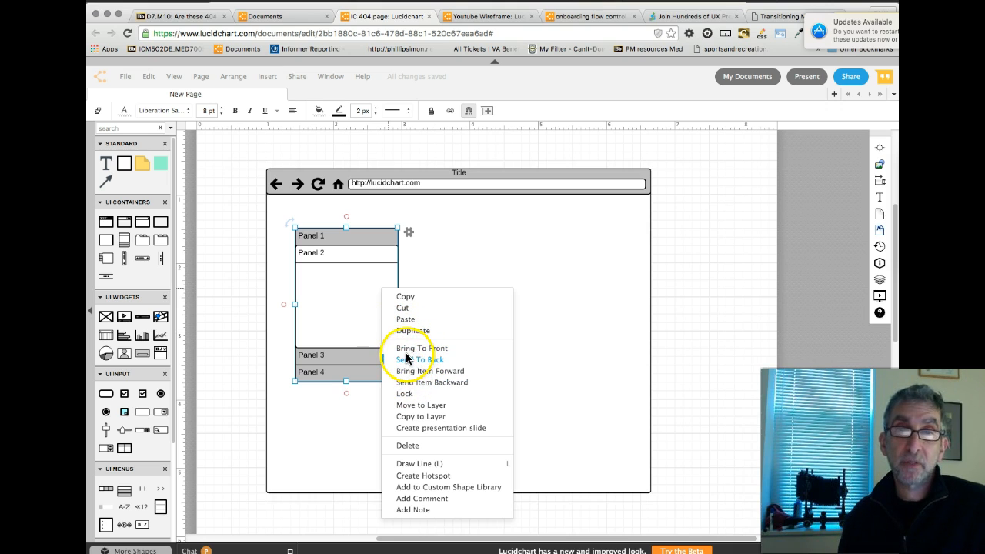
{"action": "left_click", "coordinate": [422, 490]}
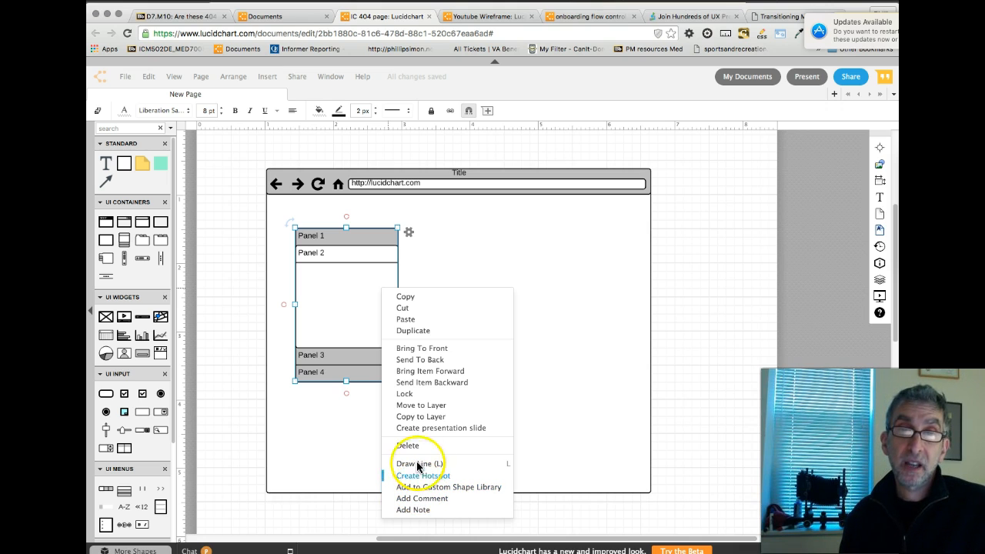
{"action": "left_click", "coordinate": [453, 265]}
{"action": "left_click_drag", "start_coordinate": [385, 275], "coordinate": [401, 271]}
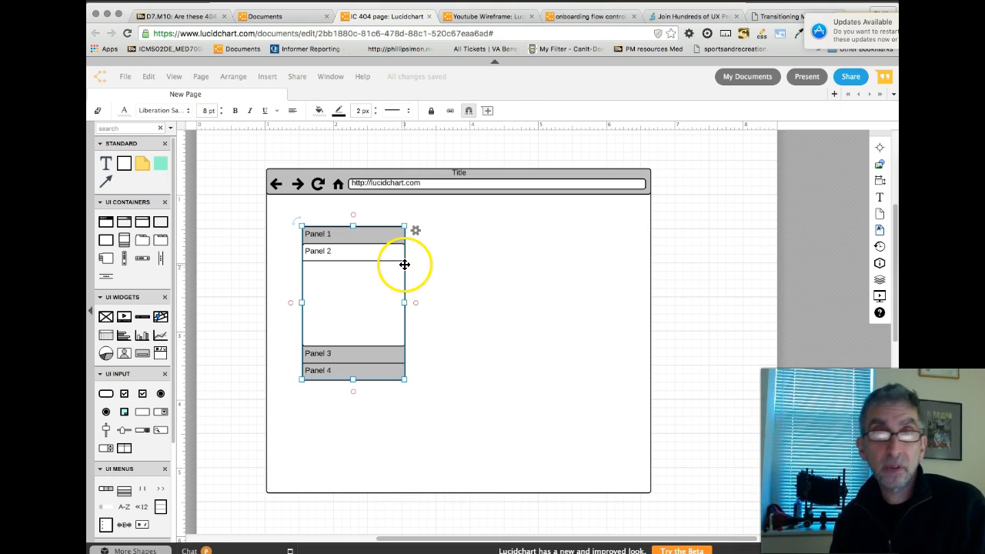
{"action": "key", "text": "Delete"}
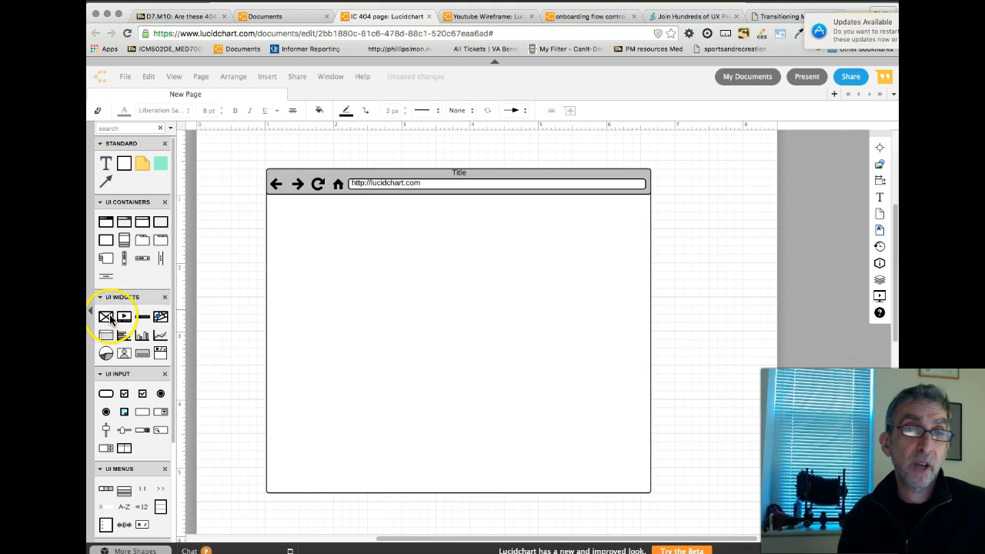
Place a wide image placeholder in the upper part of the browser window, with a video player and a map side by side below it.
{"action": "left_click_drag", "start_coordinate": [111, 319], "coordinate": [506, 360]}
{"action": "left_click", "coordinate": [418, 308]}
{"action": "left_click", "coordinate": [476, 303]}
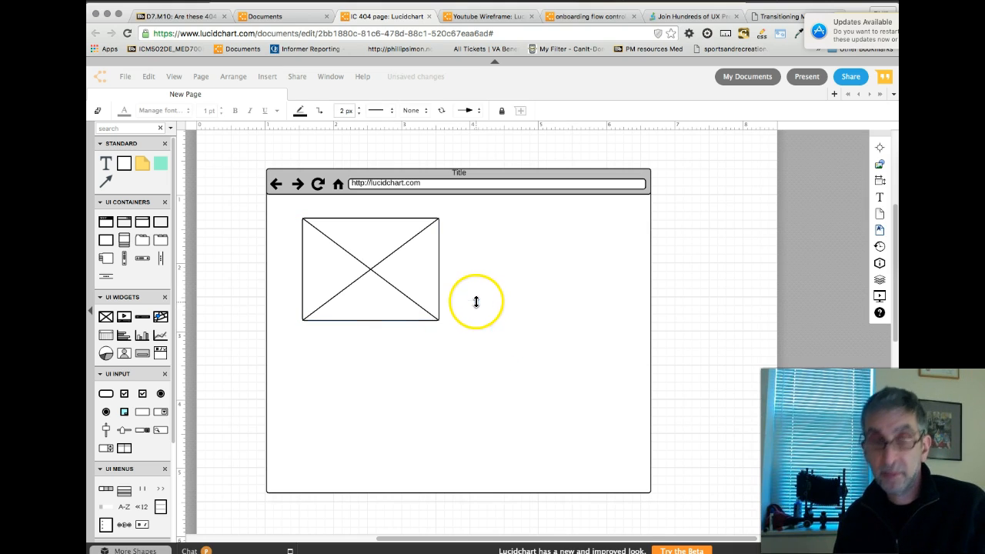
{"action": "left_click", "coordinate": [419, 290]}
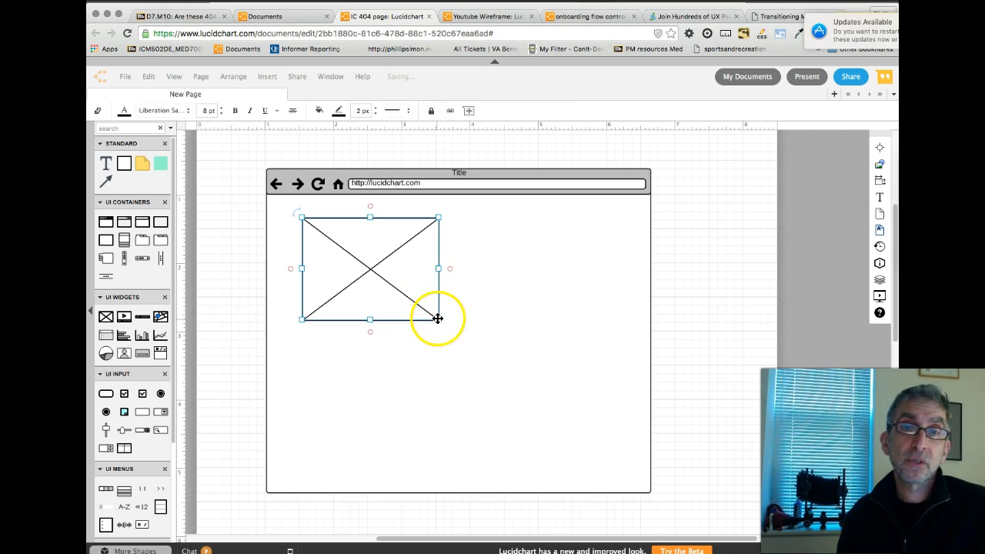
{"action": "left_click_drag", "start_coordinate": [438, 319], "coordinate": [606, 312]}
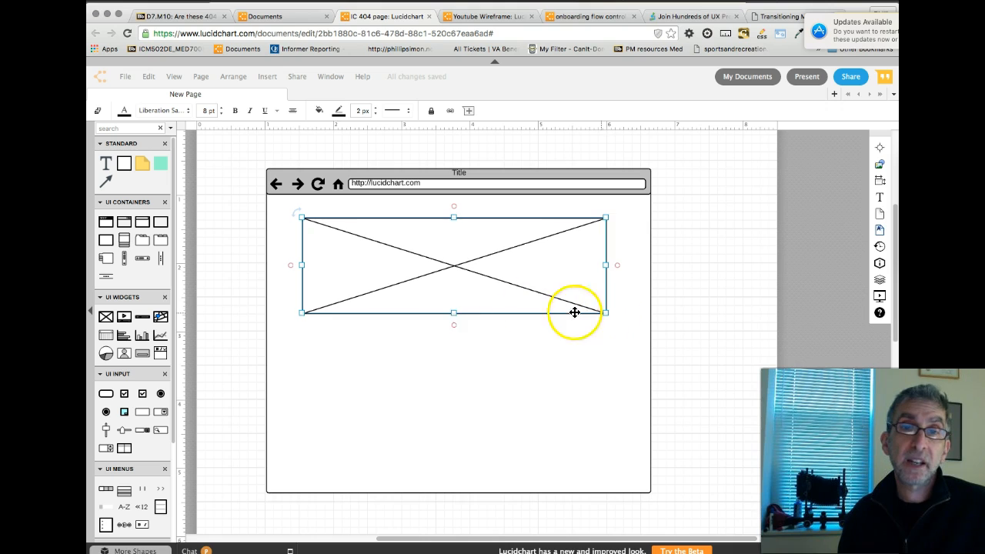
{"action": "left_click_drag", "start_coordinate": [126, 318], "coordinate": [328, 375]}
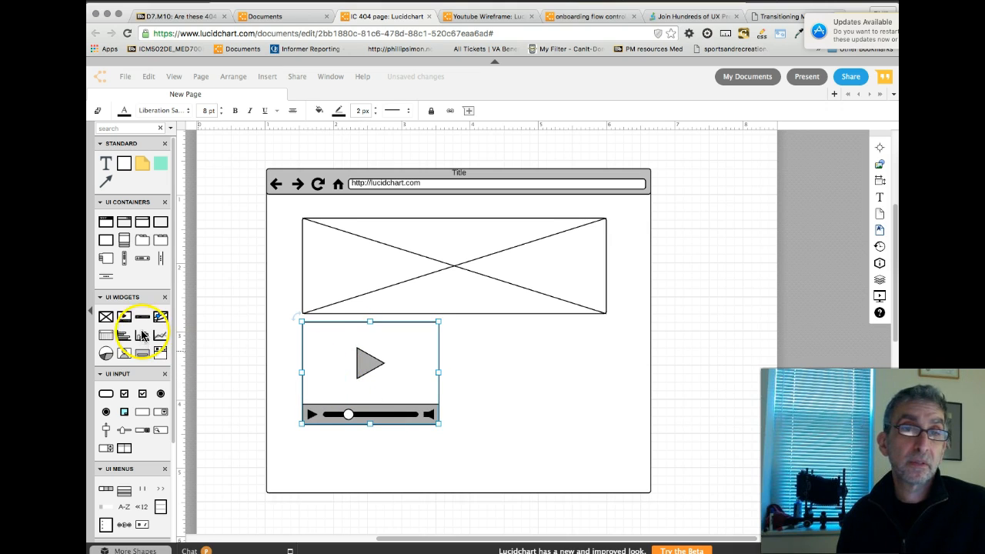
{"action": "left_click_drag", "start_coordinate": [158, 322], "coordinate": [536, 376]}
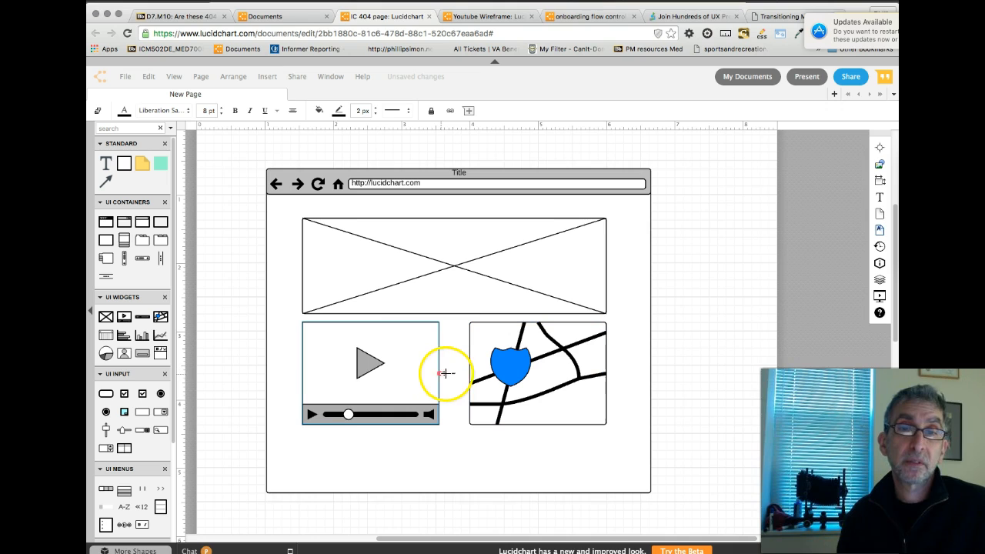
Draw connector lines from the video player toward the map and delete them.
{"action": "left_click_drag", "start_coordinate": [453, 372], "coordinate": [445, 373]}
{"action": "key", "text": "Delete"}
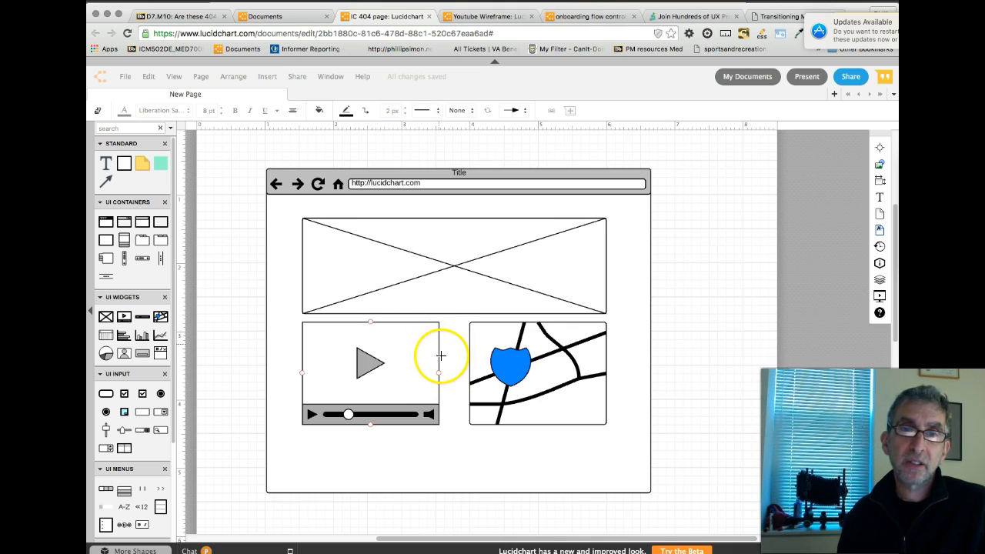
{"action": "left_click_drag", "start_coordinate": [440, 346], "coordinate": [541, 341]}
{"action": "left_click", "coordinate": [462, 351]}
{"action": "key", "text": "Delete"}
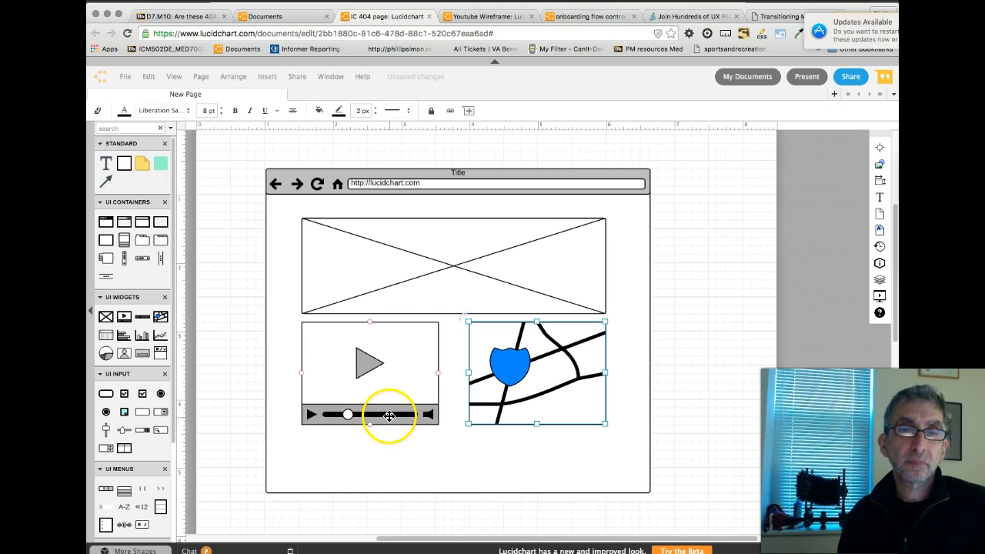
Unlock the browser window container that surrounds the image, video and map widgets.
{"action": "scroll", "coordinate": [389, 417], "scroll_direction": "down", "scroll_amount": 2}
{"action": "scroll", "coordinate": [389, 416], "scroll_direction": "up", "scroll_amount": 1}
{"action": "left_click", "coordinate": [557, 439]}
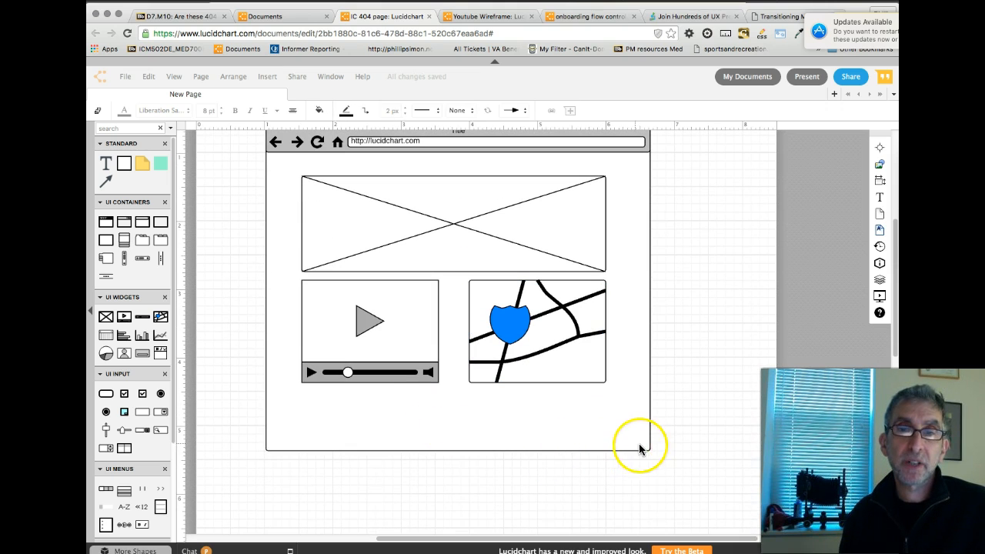
{"action": "scroll", "coordinate": [636, 439], "scroll_direction": "up", "scroll_amount": 1}
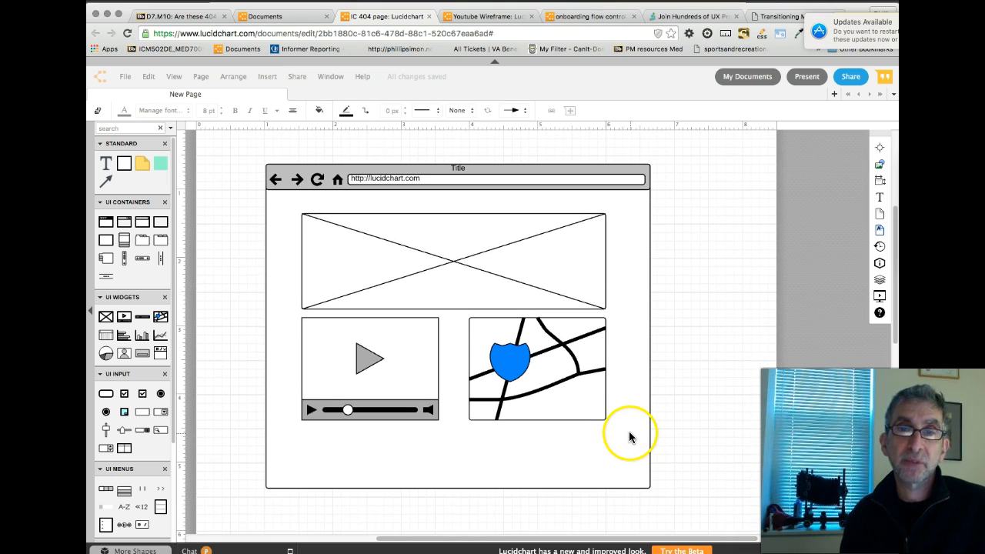
{"action": "right_click", "coordinate": [627, 347]}
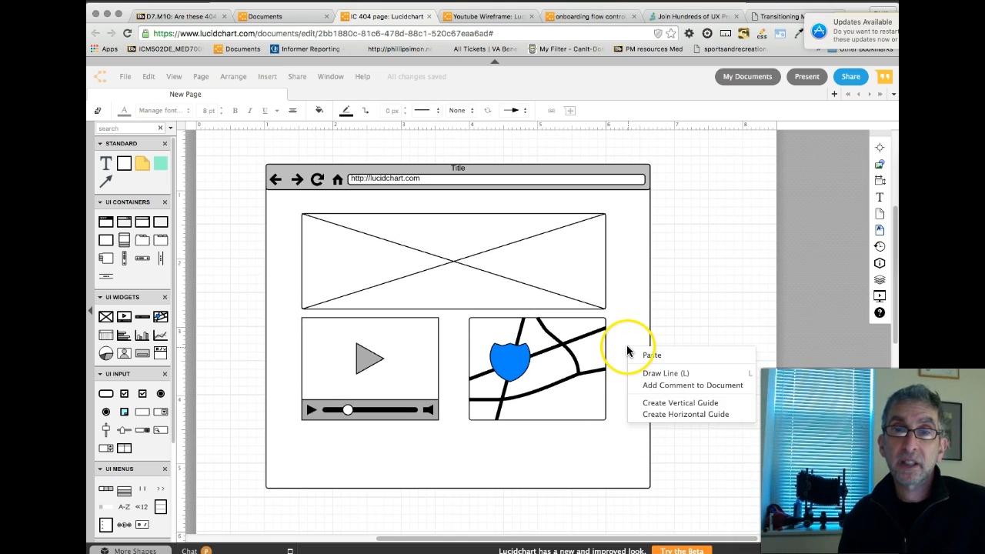
{"action": "left_click", "coordinate": [636, 330]}
{"action": "left_click", "coordinate": [609, 169]}
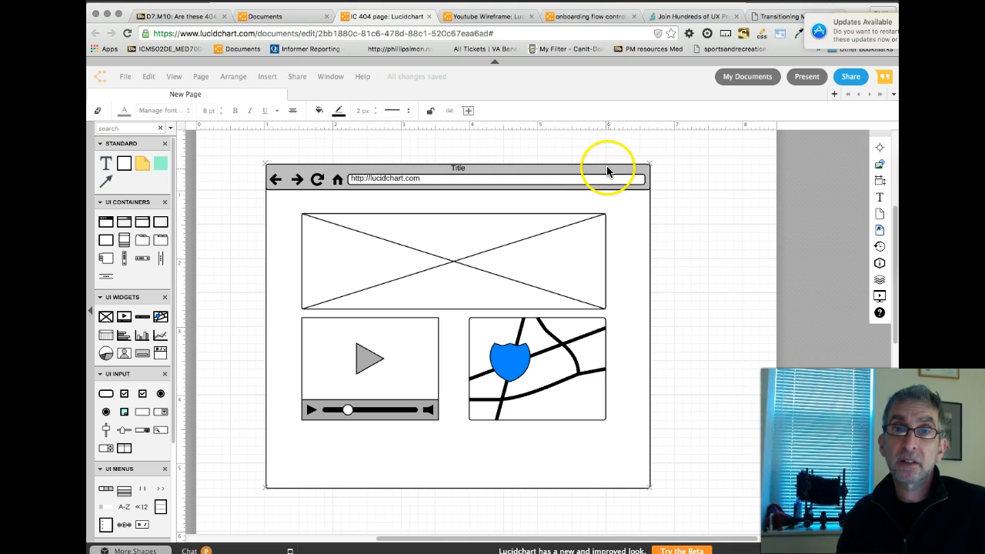
{"action": "right_click", "coordinate": [636, 224]}
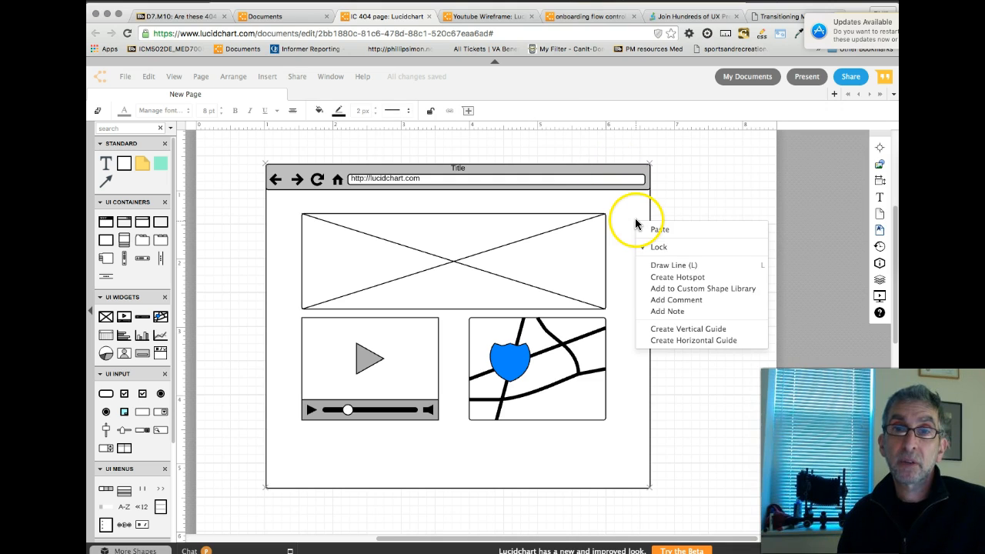
{"action": "left_click", "coordinate": [659, 247]}
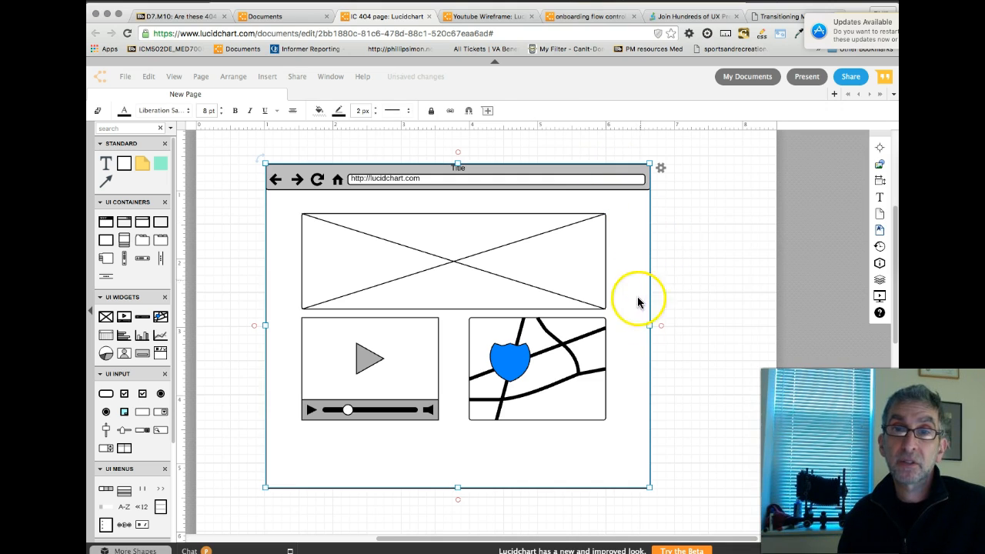
Extend the browser window's lower edge to about the 7-inch mark and lock the window.
{"action": "mouse_move", "coordinate": [458, 488]}
{"action": "left_mouse_down"}
{"action": "mouse_move", "coordinate": [457, 519]}
{"action": "mouse_move", "coordinate": [457, 489]}
{"action": "left_mouse_up"}
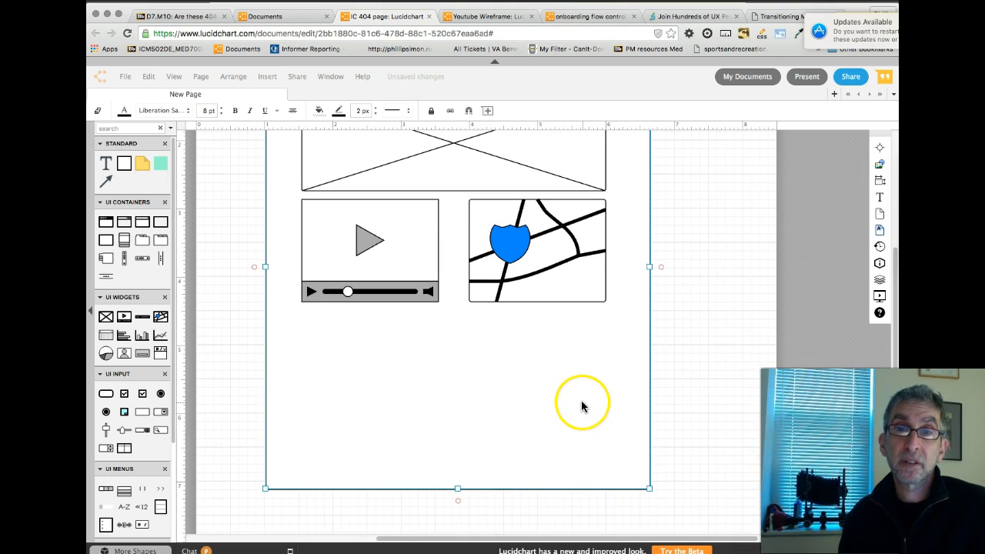
{"action": "right_click", "coordinate": [581, 402]}
{"action": "left_click", "coordinate": [606, 440]}
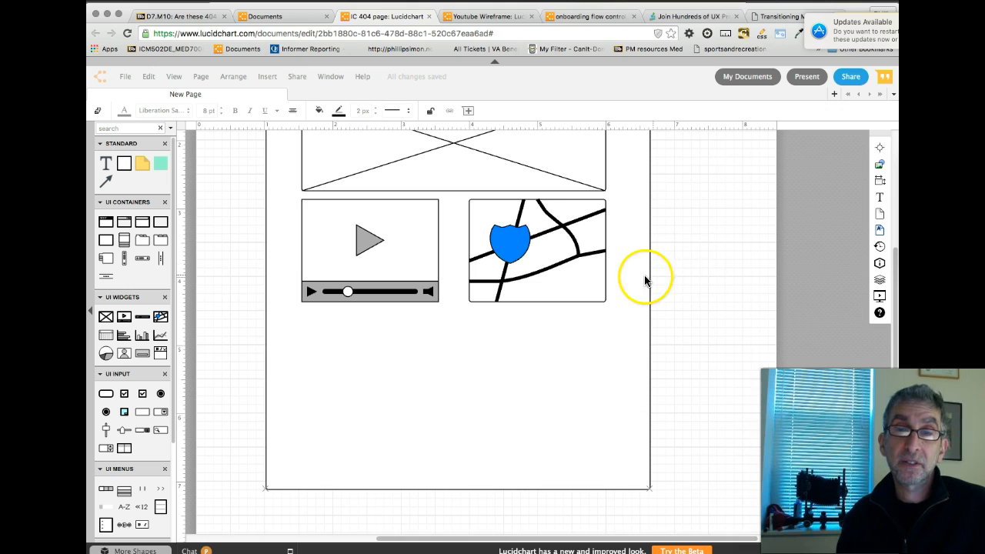
Place a calendar below the video player, a bar chart below the map, and a profile picture placeholder below the calendar.
{"action": "scroll", "coordinate": [657, 279], "scroll_direction": "up", "scroll_amount": 3}
{"action": "scroll", "coordinate": [659, 280], "scroll_direction": "down", "scroll_amount": 2}
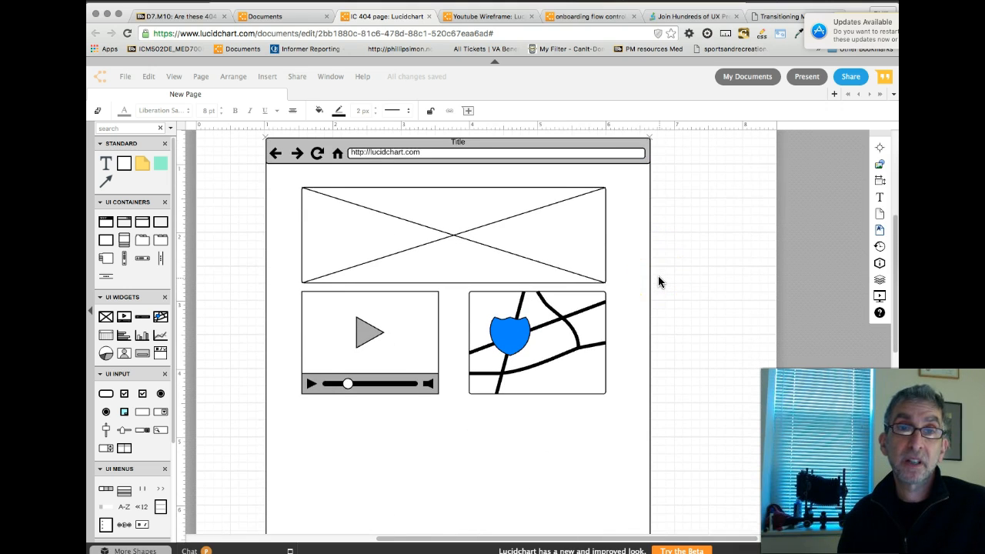
{"action": "scroll", "coordinate": [658, 275], "scroll_direction": "down", "scroll_amount": 1}
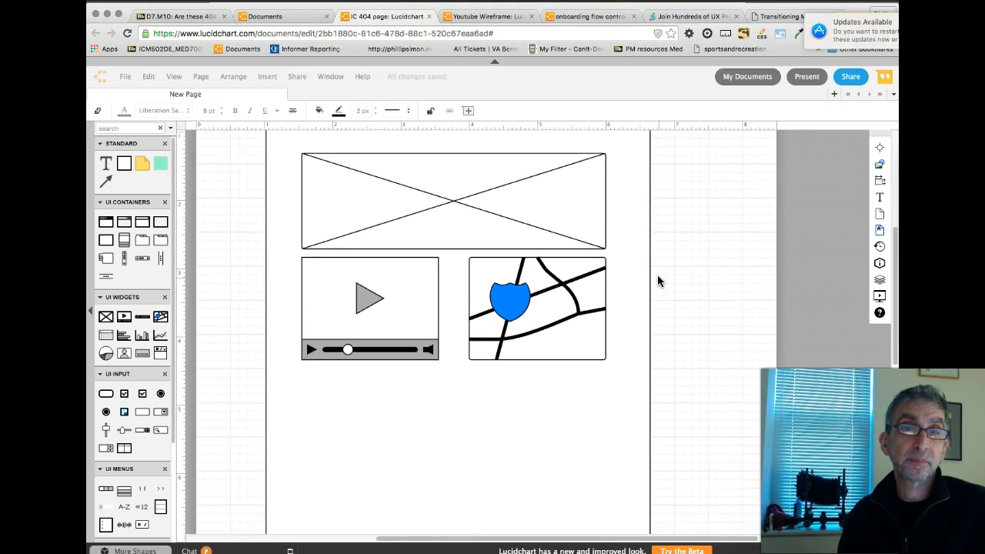
{"action": "scroll", "coordinate": [658, 275], "scroll_direction": "down", "scroll_amount": 2}
{"action": "left_click_drag", "start_coordinate": [108, 336], "coordinate": [361, 358]}
{"action": "left_click_drag", "start_coordinate": [141, 335], "coordinate": [541, 353]}
{"action": "left_click_drag", "start_coordinate": [106, 354], "coordinate": [361, 439]}
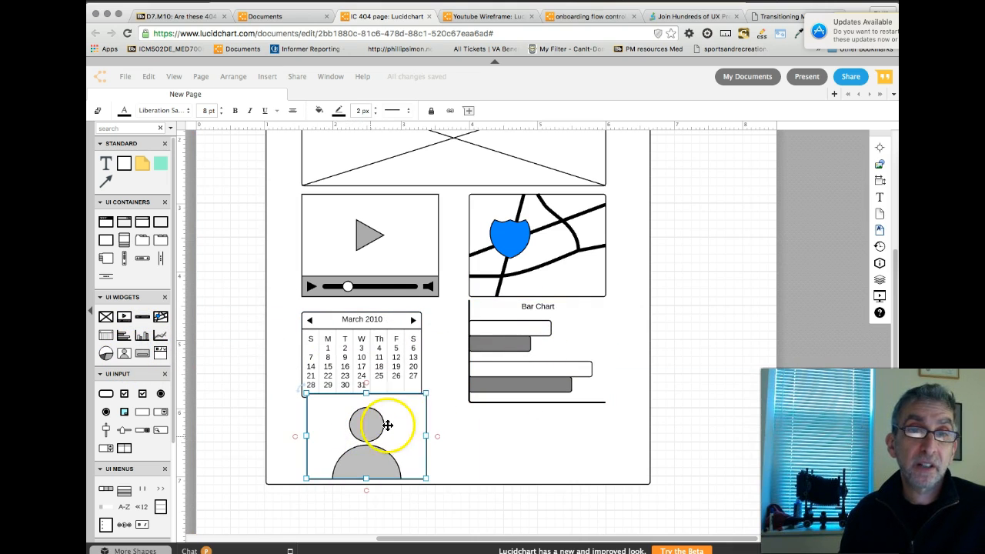
Shrink the profile picture placeholder to a small square aligned under the calendar's left edge, and nudge the video player slightly down.
{"action": "left_click_drag", "start_coordinate": [425, 394], "coordinate": [325, 426]}
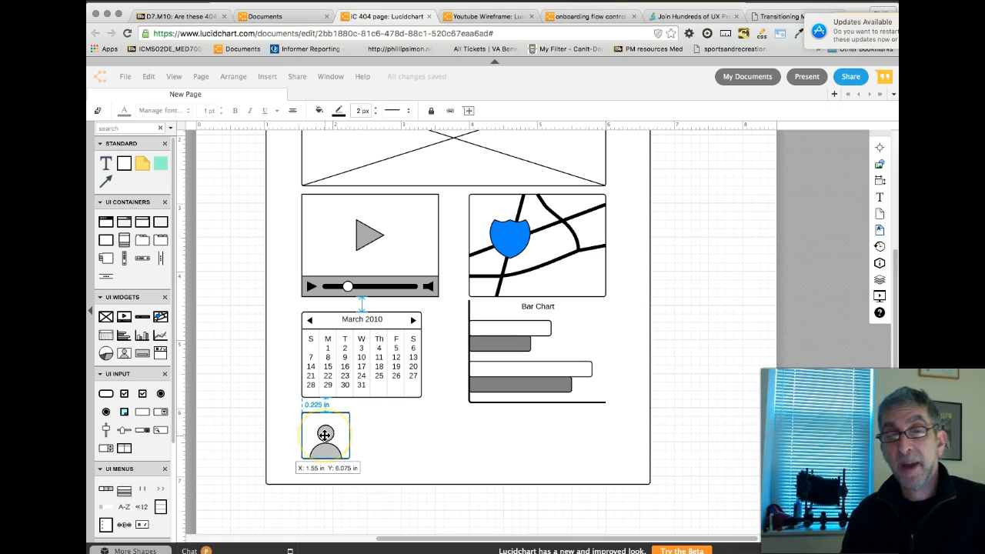
{"action": "left_click_drag", "start_coordinate": [326, 441], "coordinate": [324, 438]}
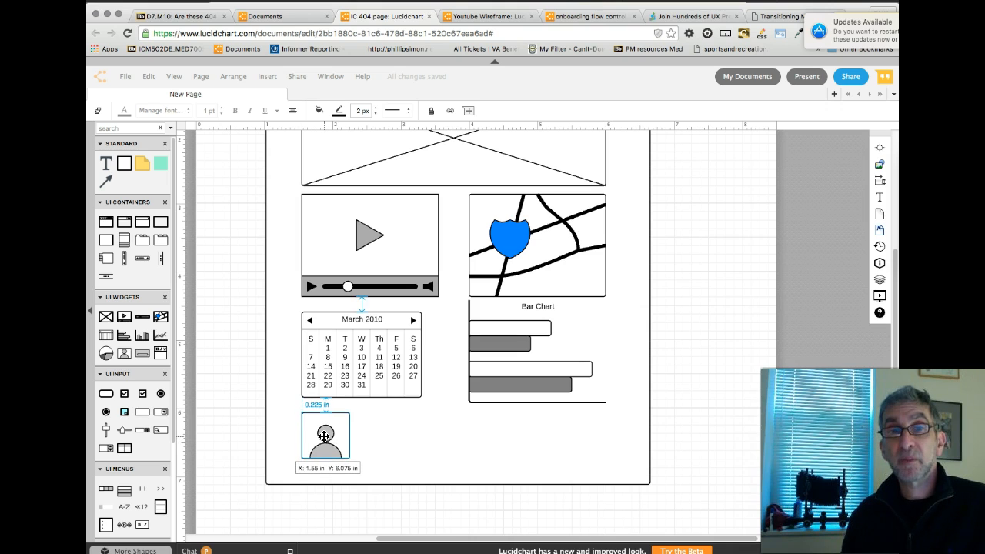
{"action": "left_click_drag", "start_coordinate": [324, 436], "coordinate": [324, 436]}
{"action": "left_click_drag", "start_coordinate": [378, 271], "coordinate": [380, 275]}
{"action": "left_click_drag", "start_coordinate": [340, 423], "coordinate": [344, 422]}
Enlarge the calendar so its width matches the video player above it.
{"action": "left_click", "coordinate": [441, 291]}
{"action": "left_click", "coordinate": [425, 323]}
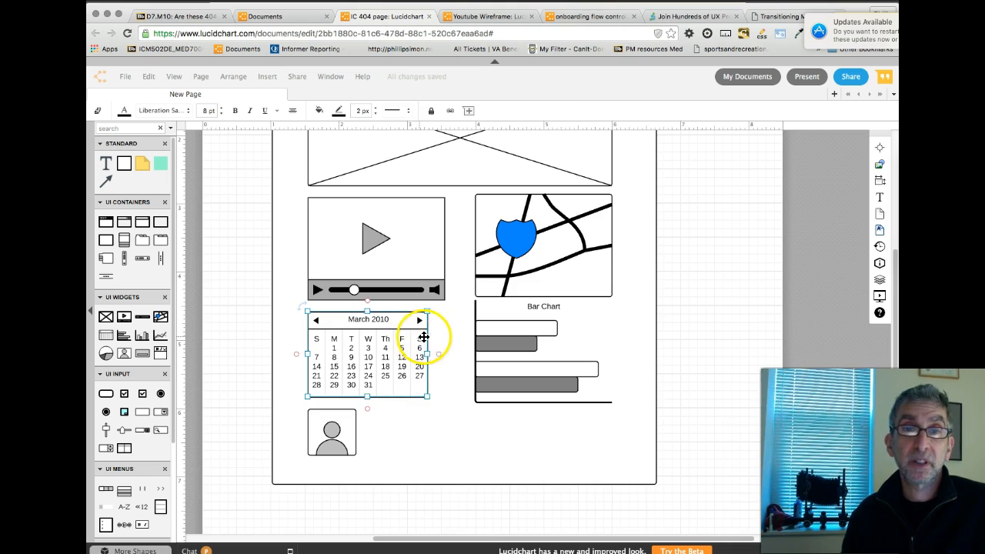
{"action": "left_click_drag", "start_coordinate": [428, 398], "coordinate": [447, 403]}
{"action": "left_click", "coordinate": [434, 422]}
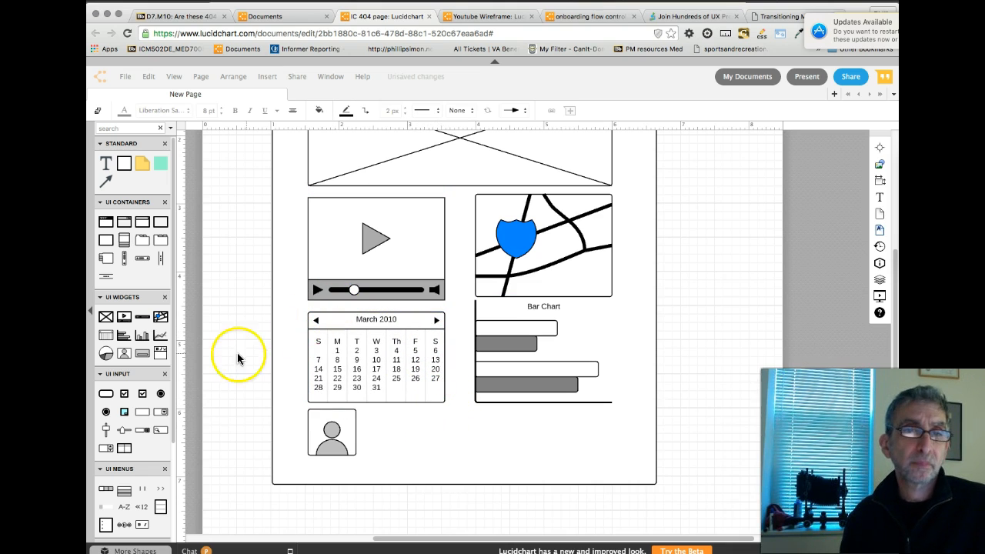
Delete the wide image placeholder from the upper part of the browser window.
{"action": "left_click", "coordinate": [402, 323]}
{"action": "scroll", "coordinate": [426, 258], "scroll_direction": "up", "scroll_amount": 3}
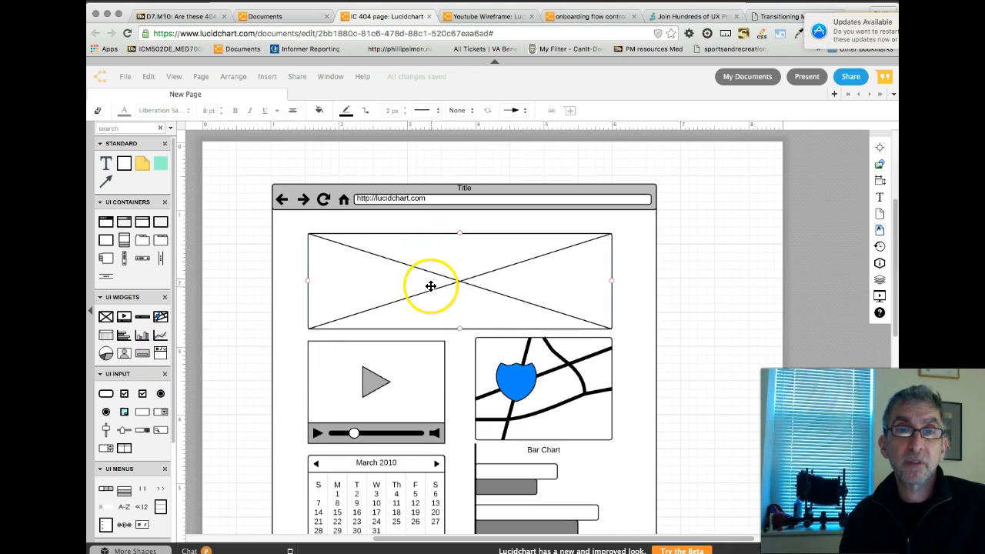
{"action": "left_click", "coordinate": [431, 284]}
{"action": "key", "text": "Delete"}
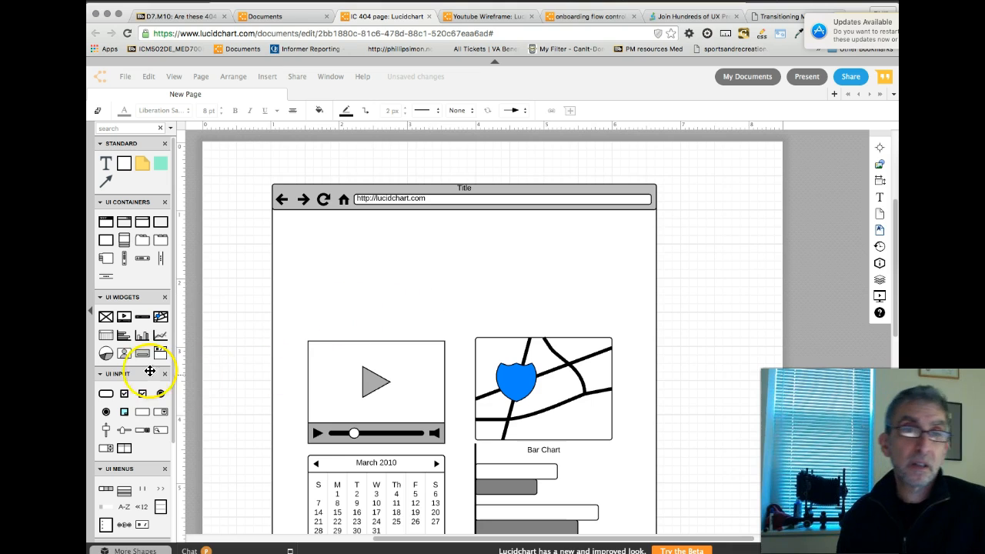
Place a checkbox list in the empty area above the video player and set it to 5 options.
{"action": "left_click_drag", "start_coordinate": [125, 395], "coordinate": [346, 249]}
{"action": "left_click", "coordinate": [393, 229]}
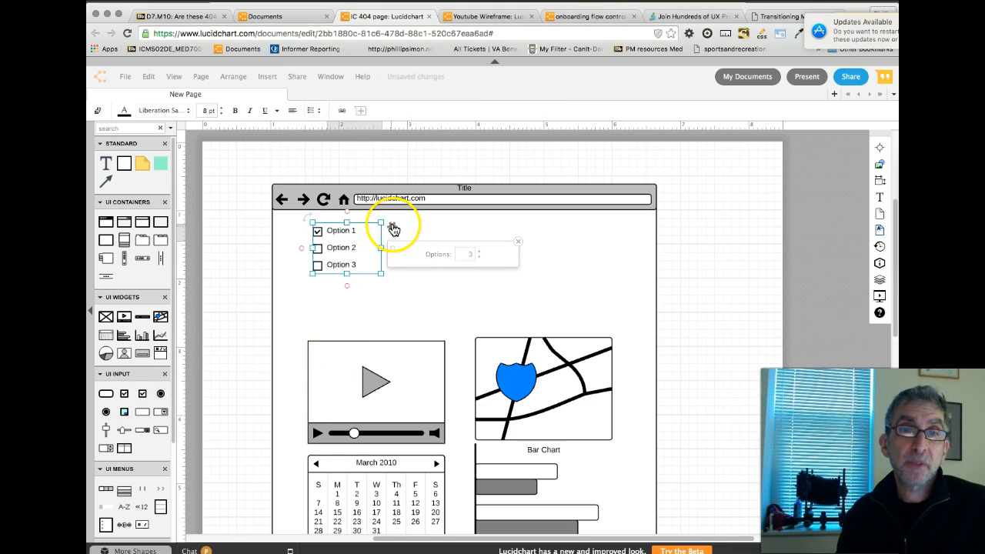
{"action": "left_click", "coordinate": [394, 229]}
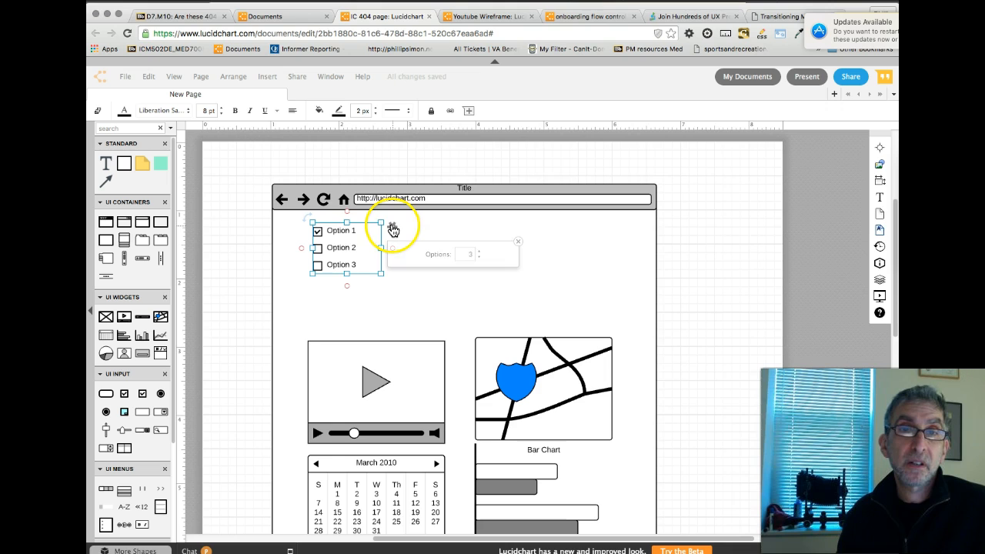
{"action": "left_click", "coordinate": [477, 254]}
{"action": "left_click", "coordinate": [479, 253]}
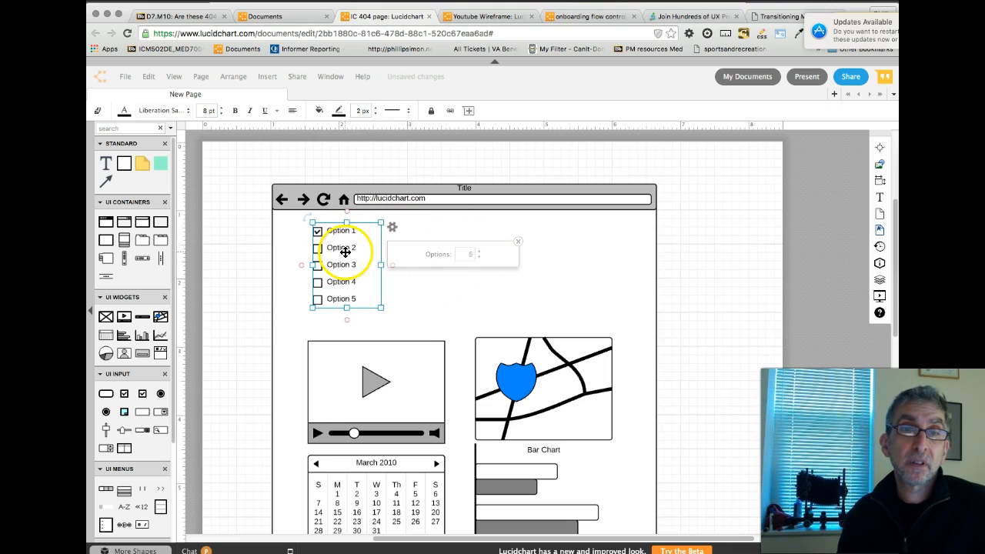
{"action": "left_click", "coordinate": [422, 231]}
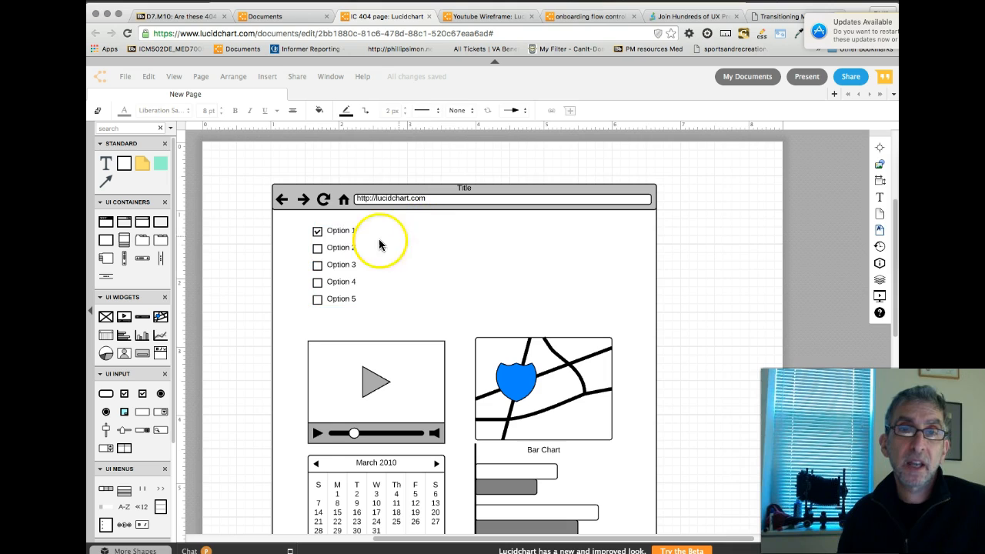
Rename the checkbox list's second option to "choice 2".
{"action": "left_click", "coordinate": [346, 249]}
{"action": "double_click", "coordinate": [339, 246]}
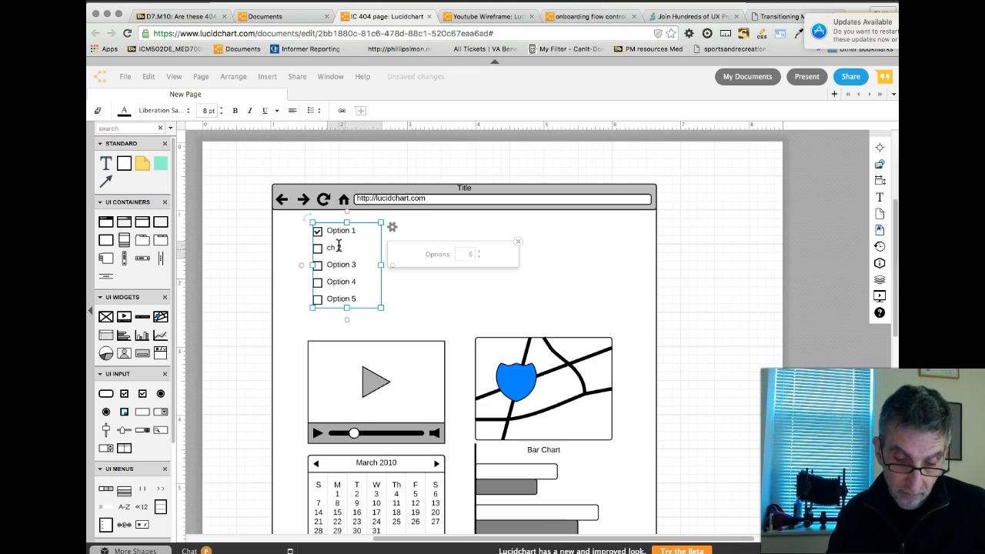
{"action": "left_click", "coordinate": [423, 289]}
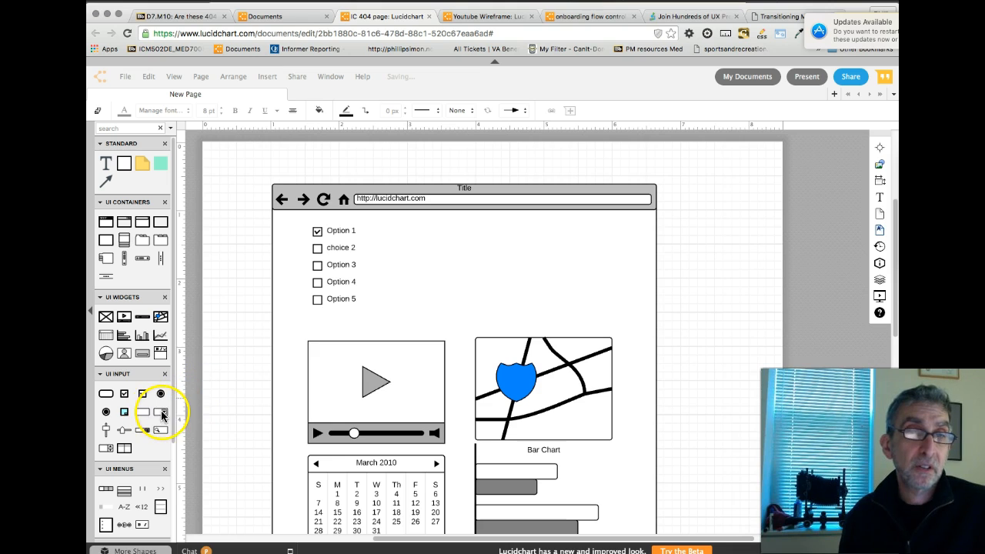
Place a dropdown list beside the checkbox list and set it to 5 options.
{"action": "left_click_drag", "start_coordinate": [161, 414], "coordinate": [479, 234]}
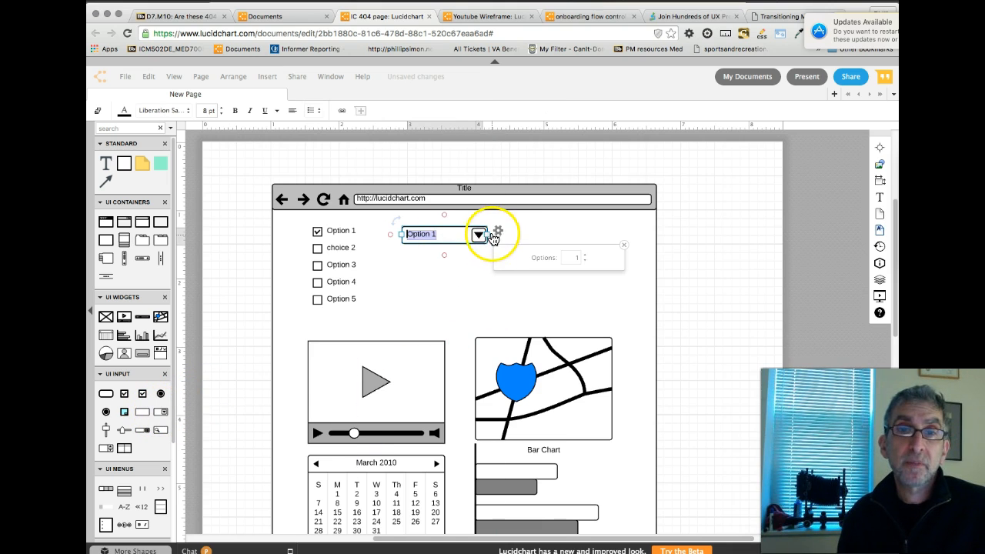
{"action": "left_click", "coordinate": [498, 231]}
{"action": "left_click", "coordinate": [498, 233]}
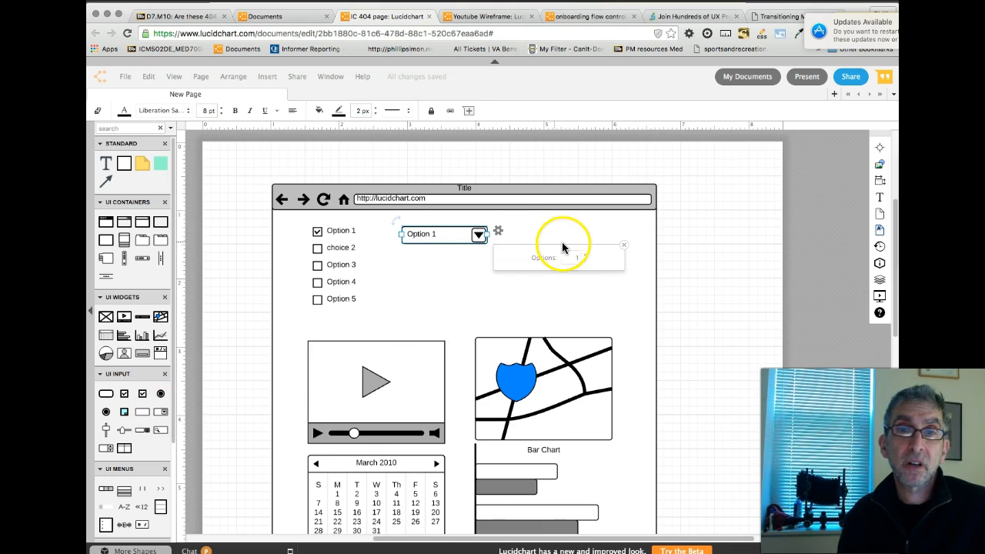
{"action": "left_click", "coordinate": [585, 258]}
{"action": "left_click", "coordinate": [585, 258]}
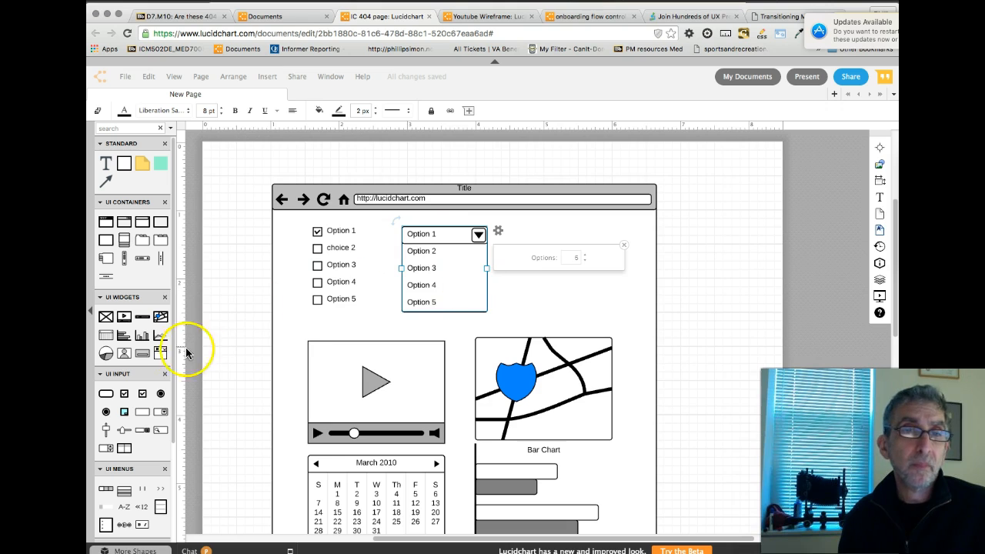
Place a three-option radio button group to the right of the dropdown list and delete the video player.
{"action": "mouse_move", "coordinate": [160, 396]}
{"action": "left_click_drag", "start_coordinate": [161, 396], "coordinate": [564, 268]}
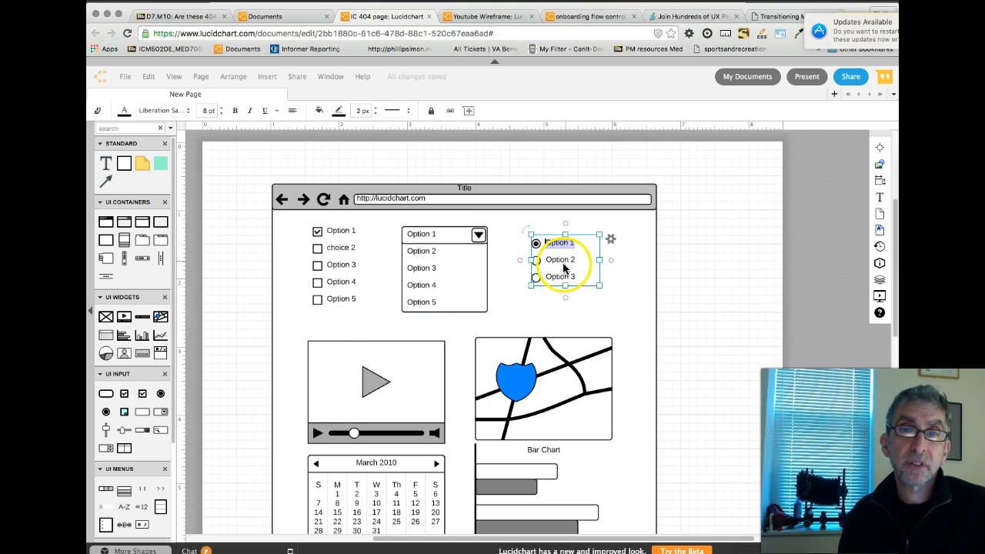
{"action": "left_click", "coordinate": [332, 359]}
{"action": "key", "text": "Delete"}
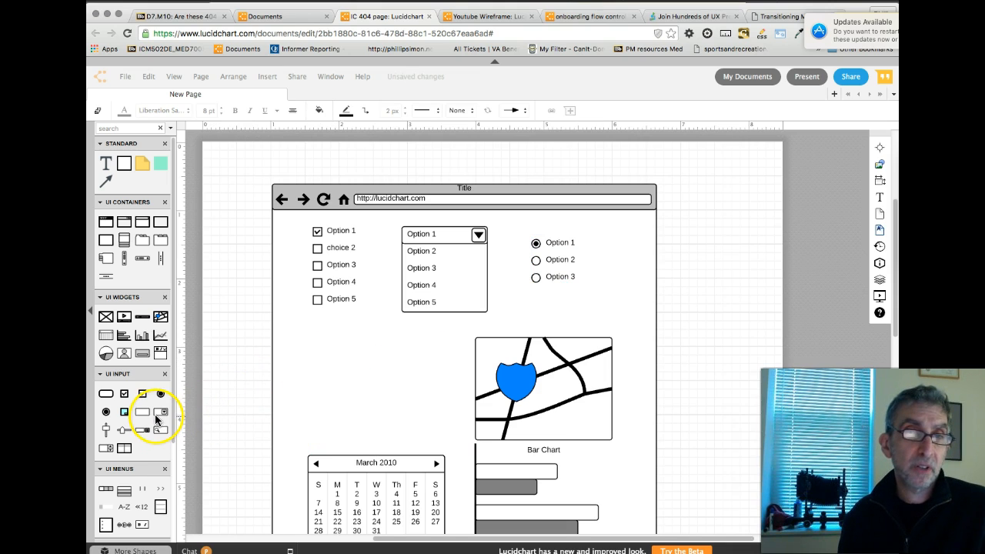
Place a horizontal slider below the checkbox list and delete it.
{"action": "scroll", "coordinate": [123, 377], "scroll_direction": "down", "scroll_amount": 3}
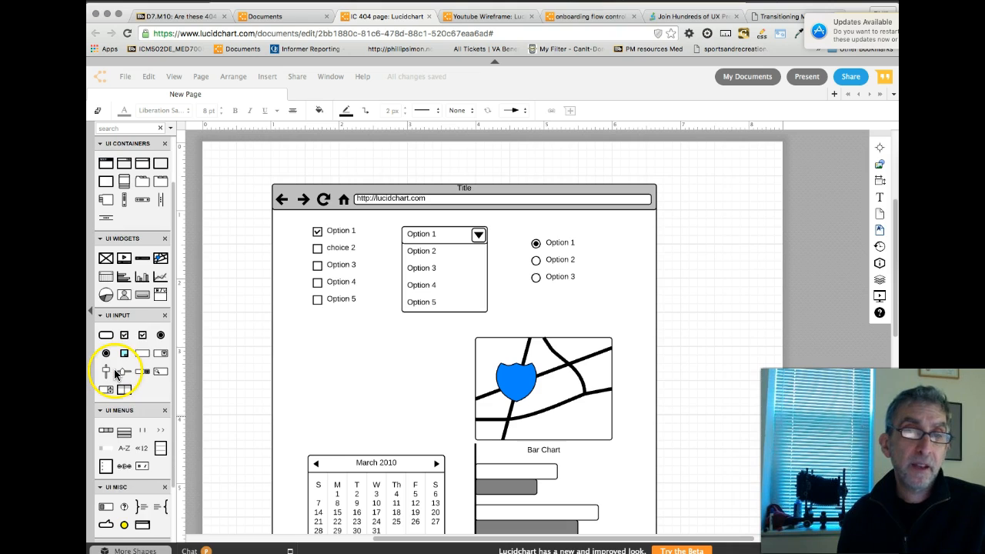
{"action": "left_click_drag", "start_coordinate": [152, 368], "coordinate": [326, 353]}
{"action": "left_click", "coordinate": [322, 374]}
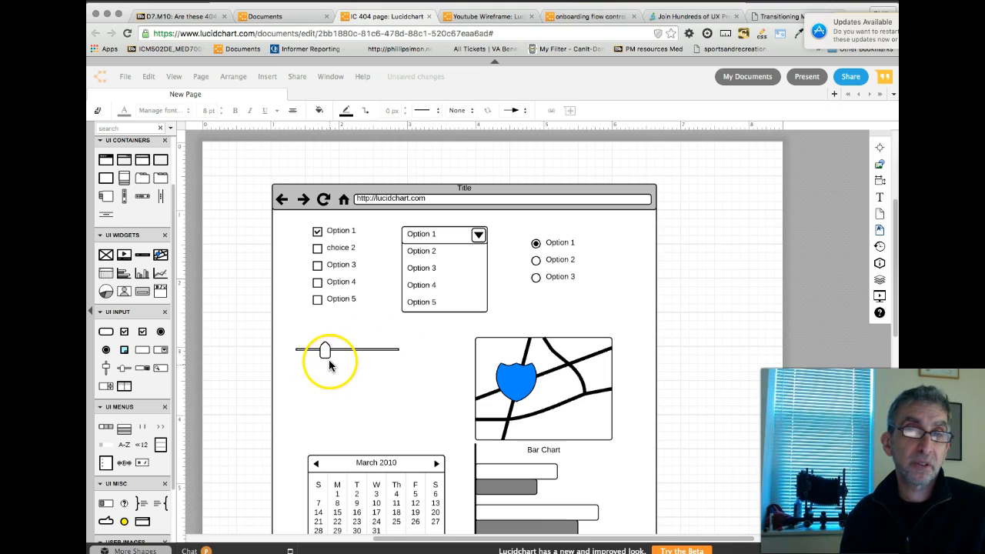
{"action": "left_click", "coordinate": [346, 351]}
{"action": "key", "text": "Delete"}
Place a vertical button menu below the checkbox list, set it to 5 buttons and stretch it slightly taller.
{"action": "scroll", "coordinate": [158, 406], "scroll_direction": "down", "scroll_amount": 2}
{"action": "scroll", "coordinate": [158, 406], "scroll_direction": "down", "scroll_amount": 2}
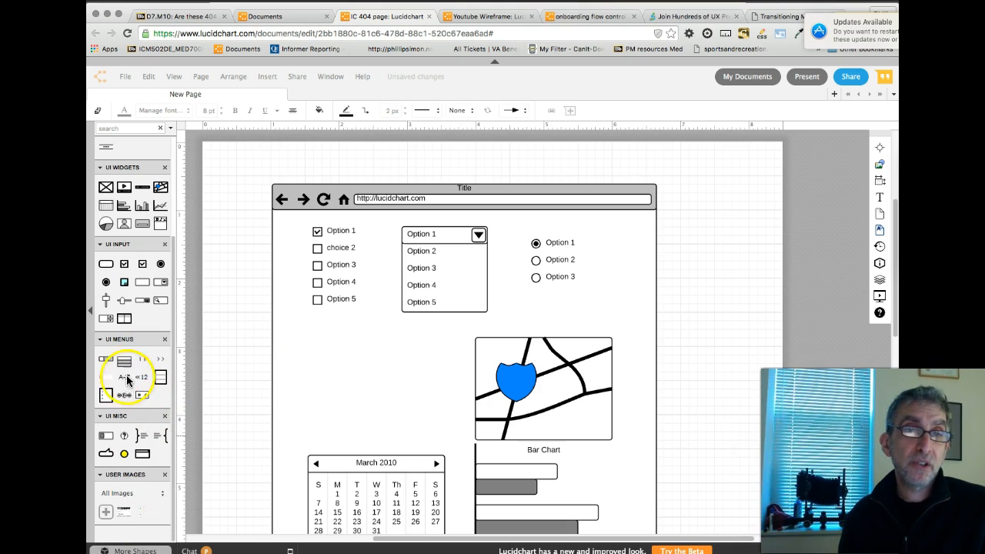
{"action": "left_click_drag", "start_coordinate": [126, 370], "coordinate": [342, 352]}
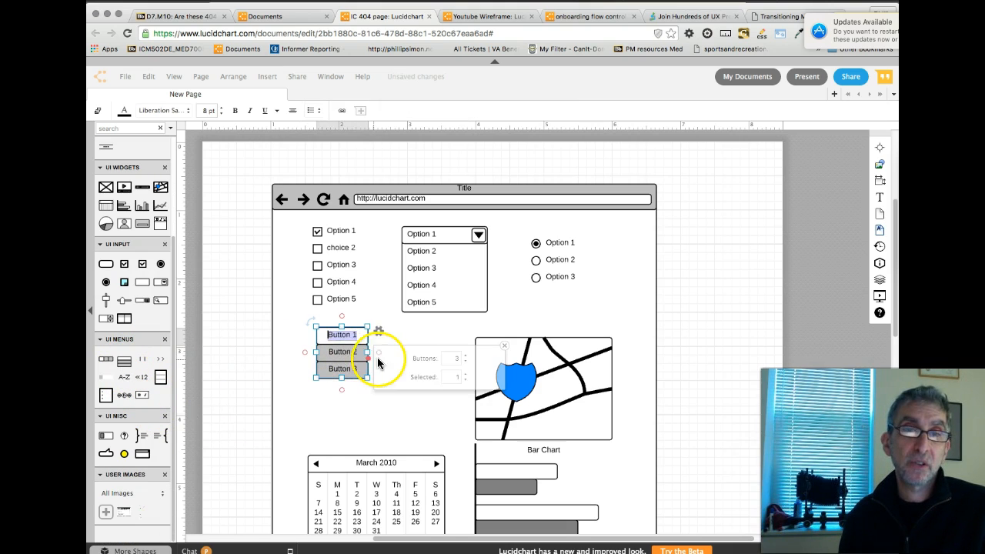
{"action": "left_click", "coordinate": [379, 335]}
{"action": "left_click", "coordinate": [380, 336]}
{"action": "left_click", "coordinate": [465, 356]}
{"action": "left_click", "coordinate": [464, 356]}
{"action": "left_click_drag", "start_coordinate": [343, 385], "coordinate": [344, 420]}
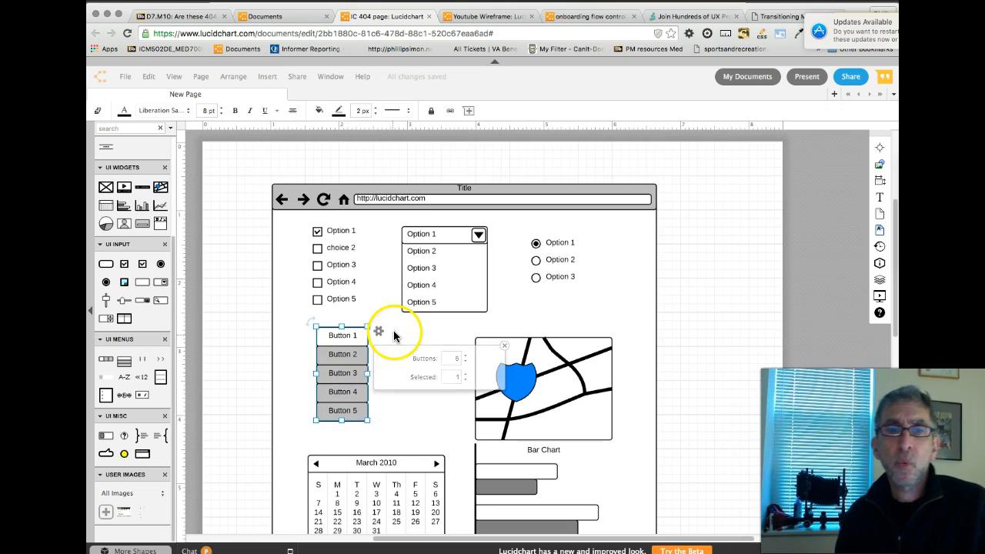
{"action": "left_click", "coordinate": [395, 336]}
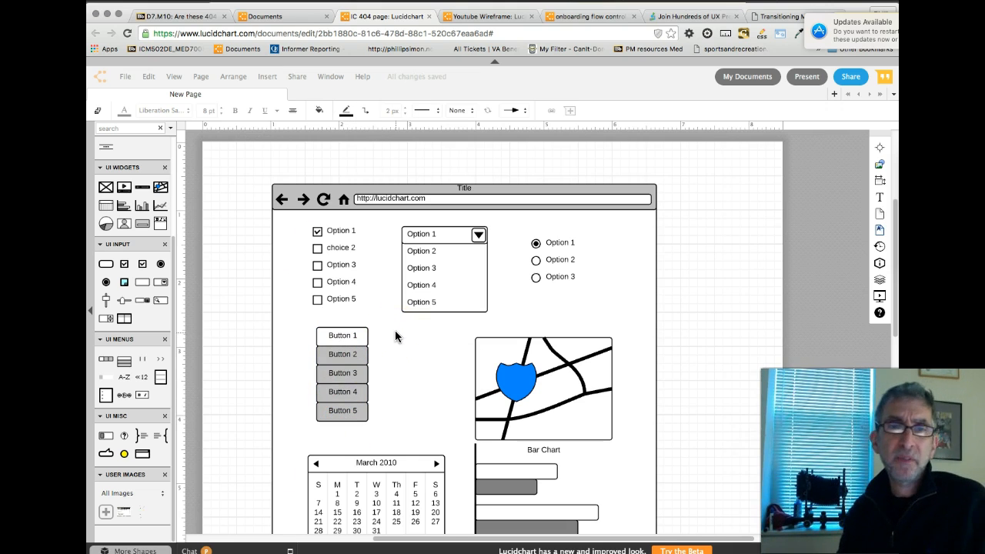
Review the actions available for the map widget.
{"action": "left_click", "coordinate": [480, 341]}
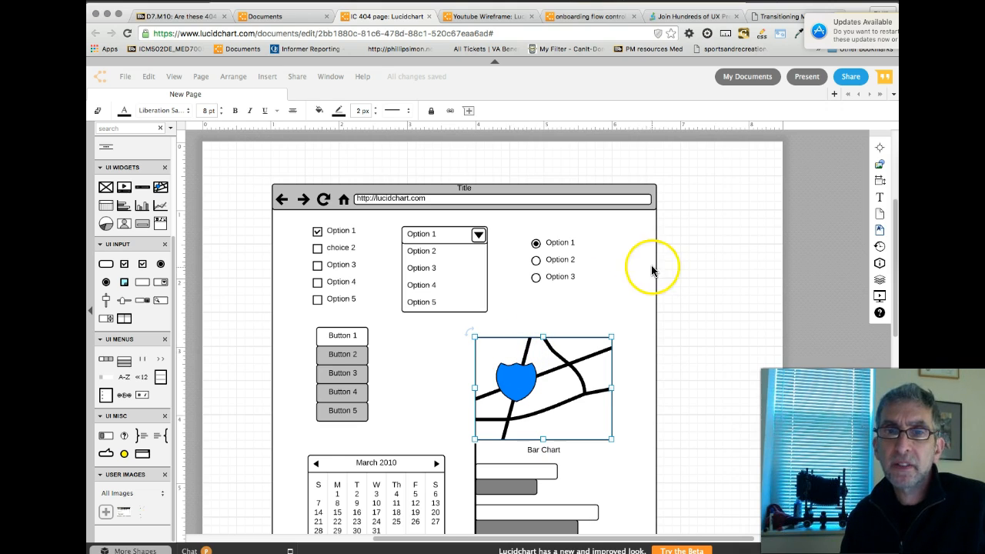
{"action": "right_click", "coordinate": [599, 364]}
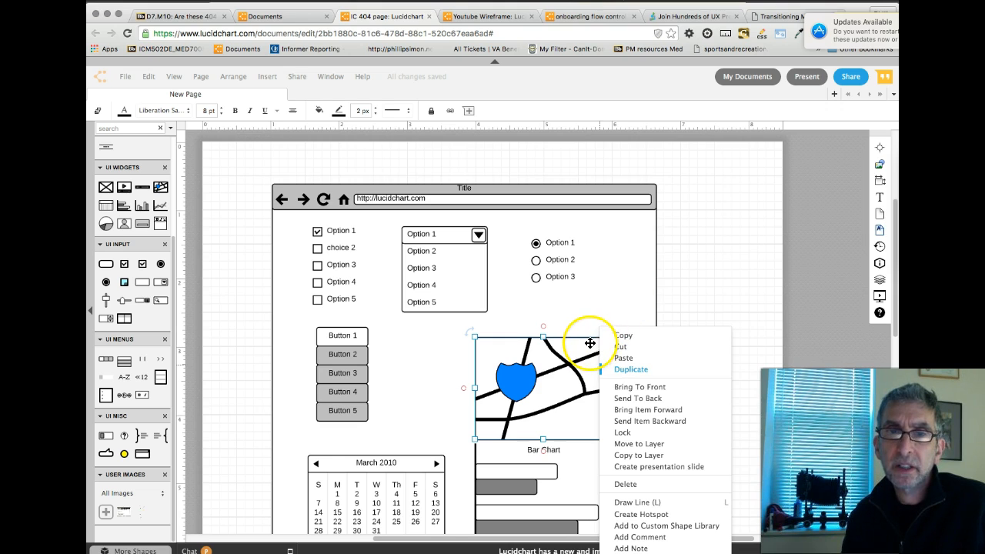
{"action": "left_click", "coordinate": [775, 221]}
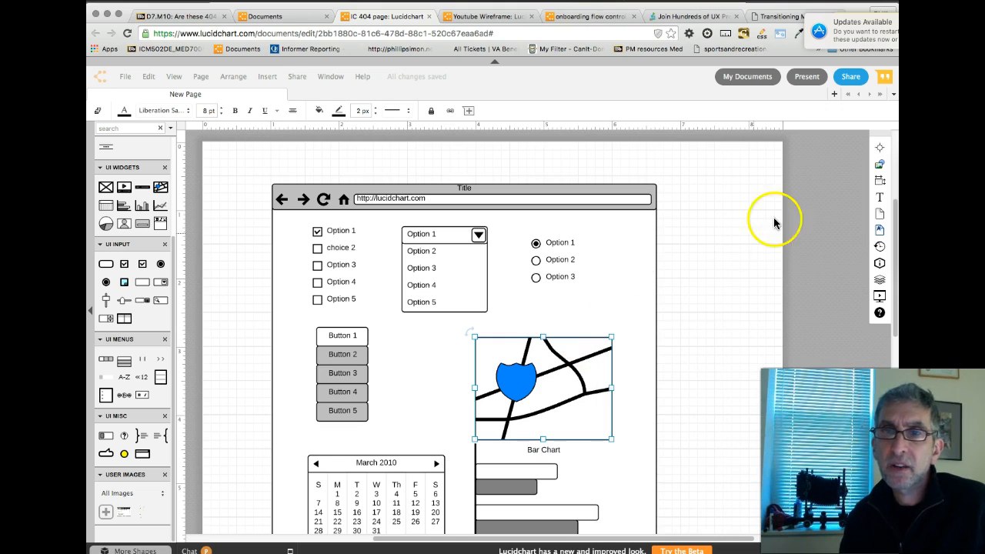
Set the map widget's line to 1 px and colour it dark gray.
{"action": "left_click", "coordinate": [880, 168]}
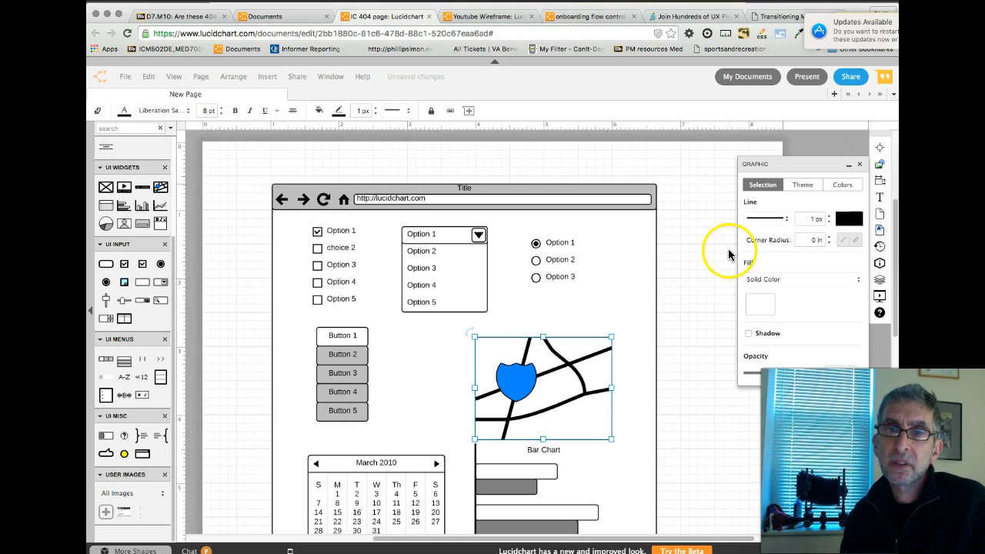
{"action": "left_click", "coordinate": [845, 223]}
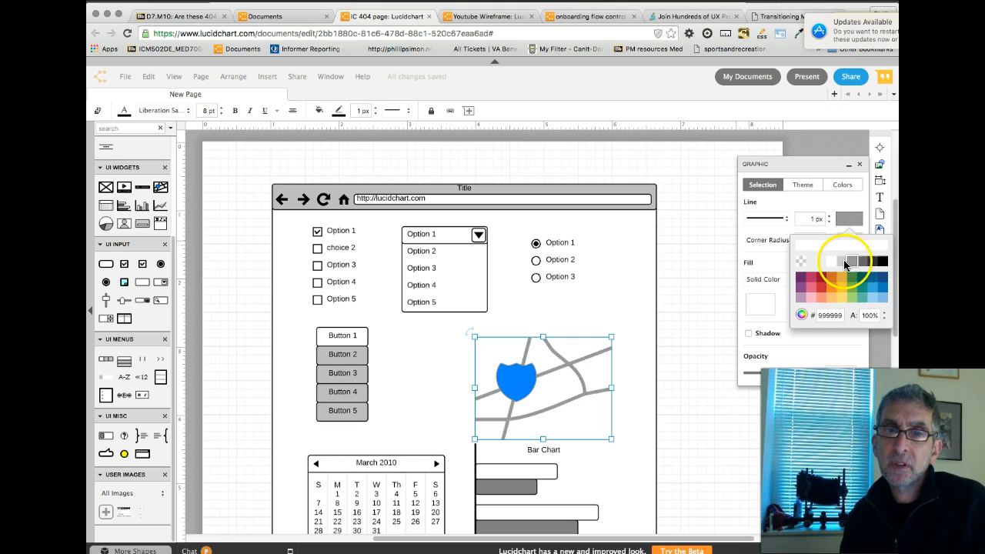
{"action": "left_click", "coordinate": [864, 264]}
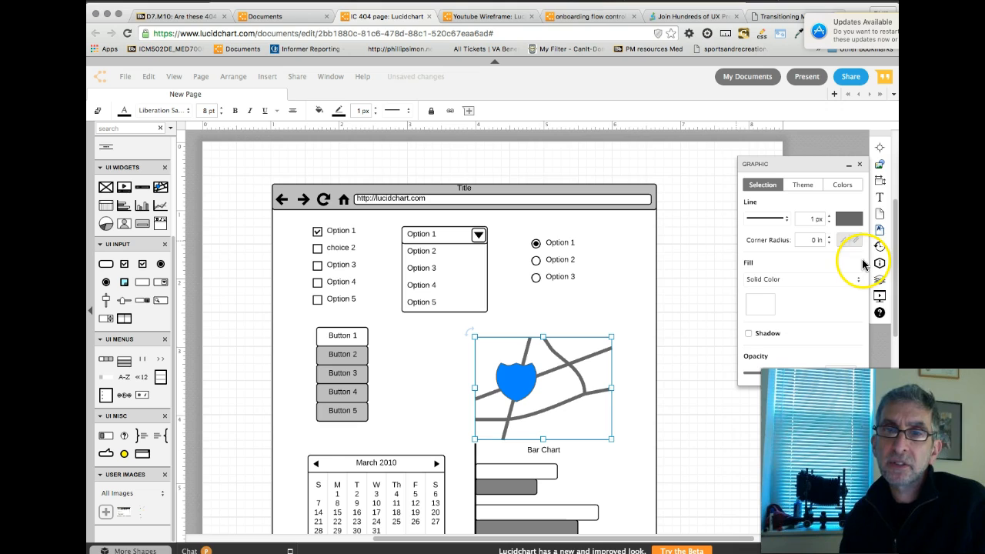
Give the map widget a simple gradient fill at a 225° angle, with its shadow off.
{"action": "left_click", "coordinate": [775, 286]}
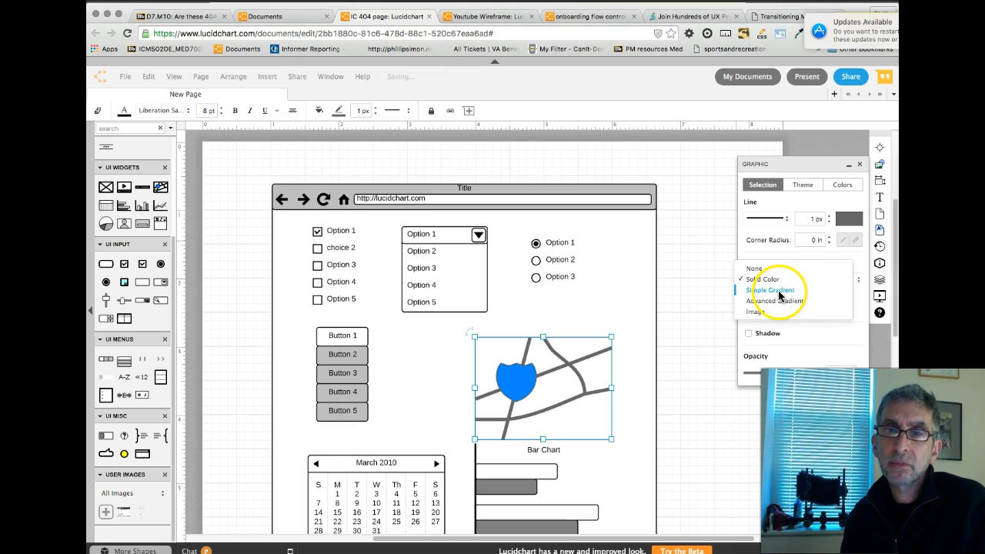
{"action": "left_click", "coordinate": [780, 294]}
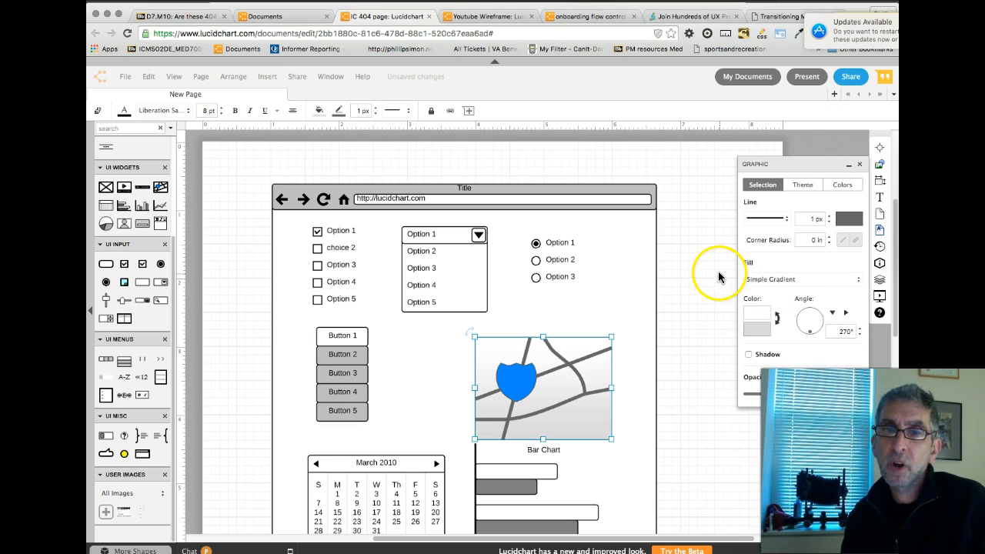
{"action": "left_click_drag", "start_coordinate": [803, 324], "coordinate": [797, 352]}
{"action": "left_click", "coordinate": [749, 355]}
{"action": "left_click", "coordinate": [750, 355]}
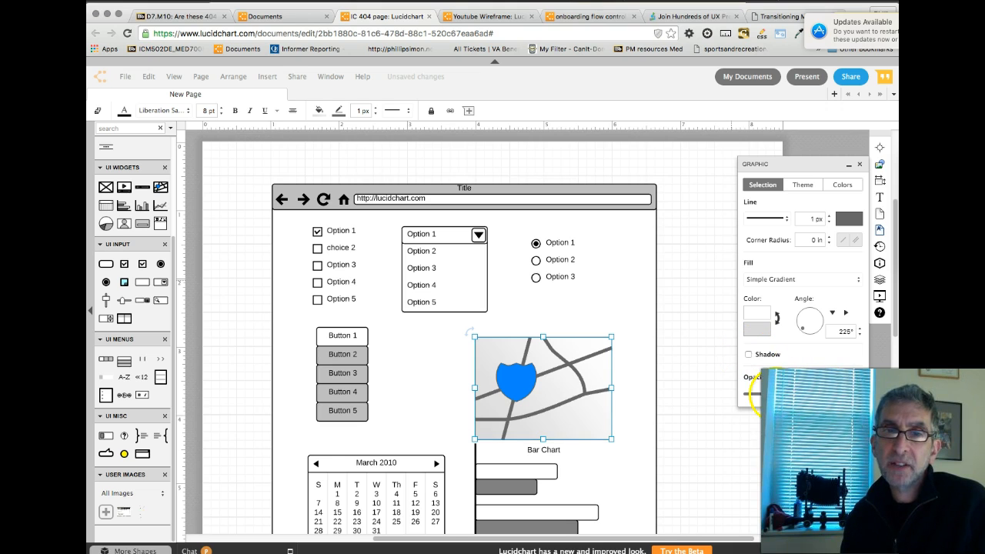
Move the map widget up and to the right, clear of the bar chart below it.
{"action": "left_click", "coordinate": [696, 282]}
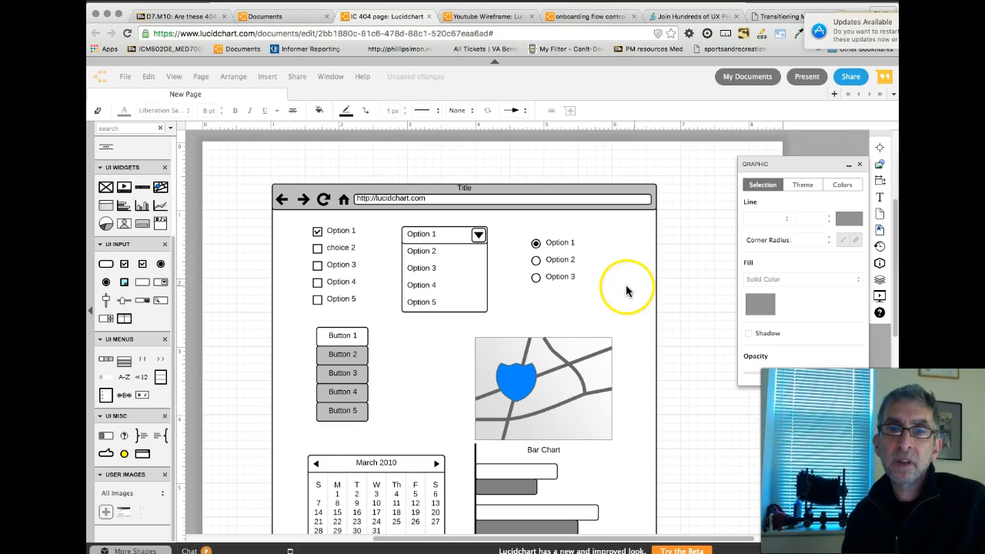
{"action": "left_click_drag", "start_coordinate": [588, 351], "coordinate": [601, 334]}
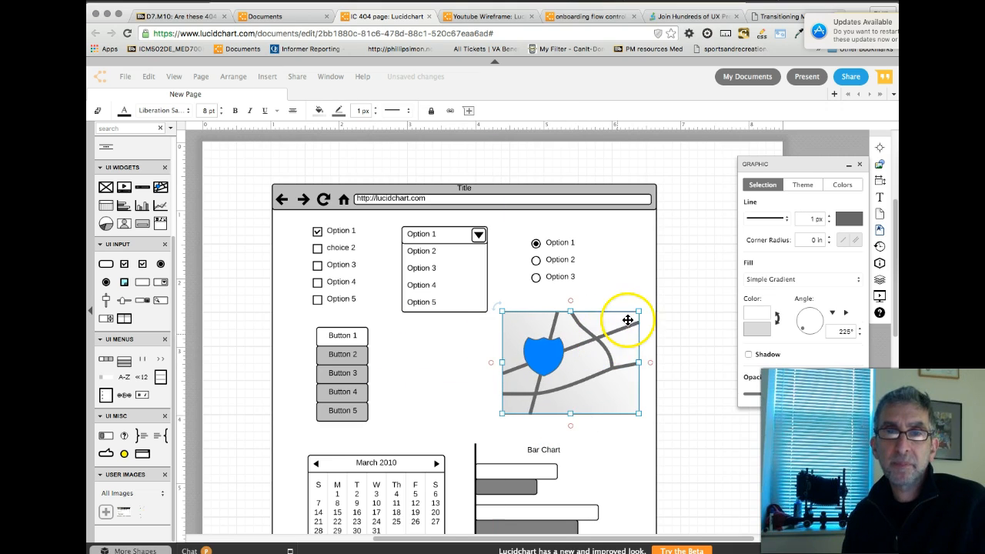
{"action": "left_click", "coordinate": [673, 257]}
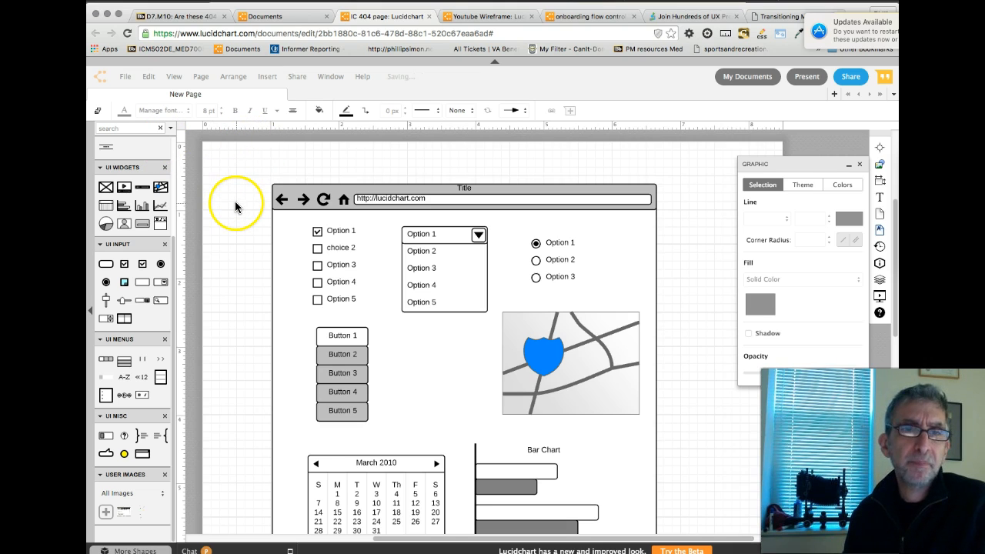
Place a horizontal three-button menu above the calendar and a folder tree menu over the bar chart.
{"action": "scroll", "coordinate": [237, 201], "scroll_direction": "down", "scroll_amount": 1}
{"action": "scroll", "coordinate": [236, 200], "scroll_direction": "down", "scroll_amount": 5}
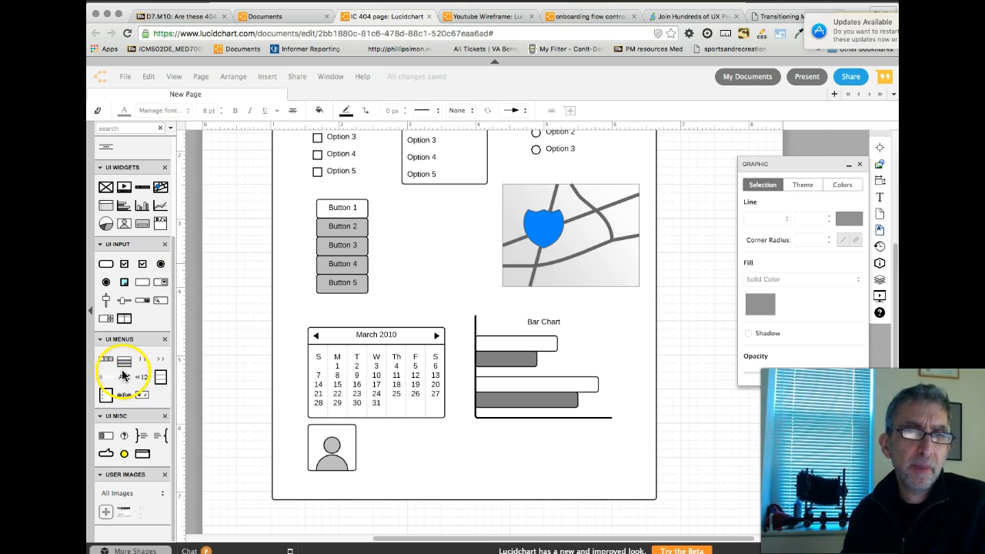
{"action": "left_click_drag", "start_coordinate": [136, 356], "coordinate": [393, 311]}
{"action": "left_click_drag", "start_coordinate": [123, 397], "coordinate": [564, 385]}
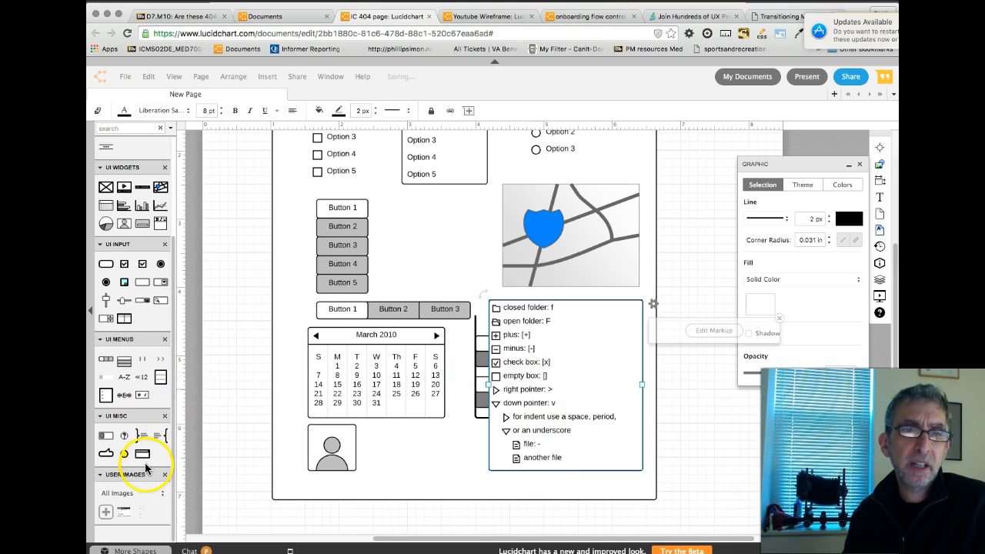
Place a tooltip callout between the vertical button menu and the map.
{"action": "left_click_drag", "start_coordinate": [106, 450], "coordinate": [419, 254]}
{"action": "left_click", "coordinate": [417, 291]}
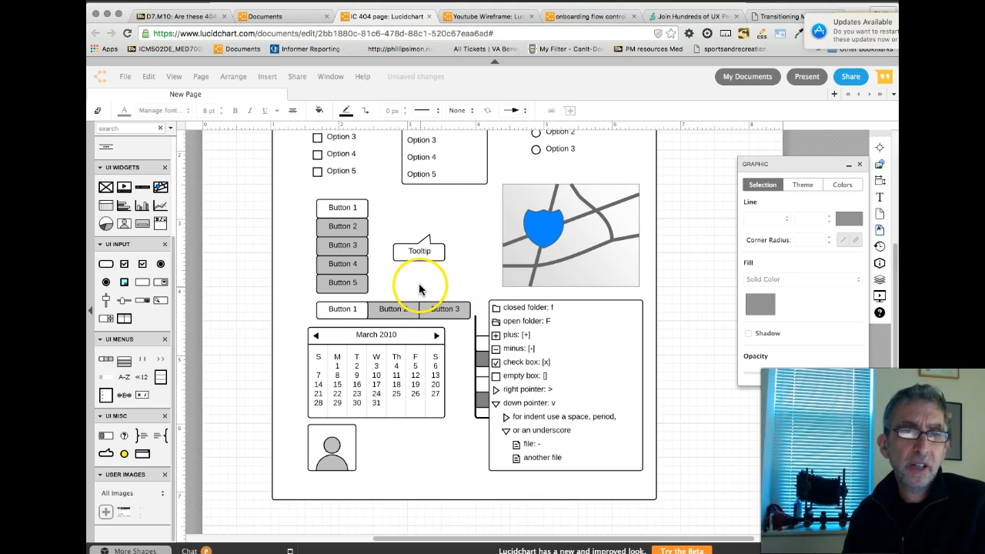
{"action": "scroll", "coordinate": [140, 393], "scroll_direction": "up", "scroll_amount": 2}
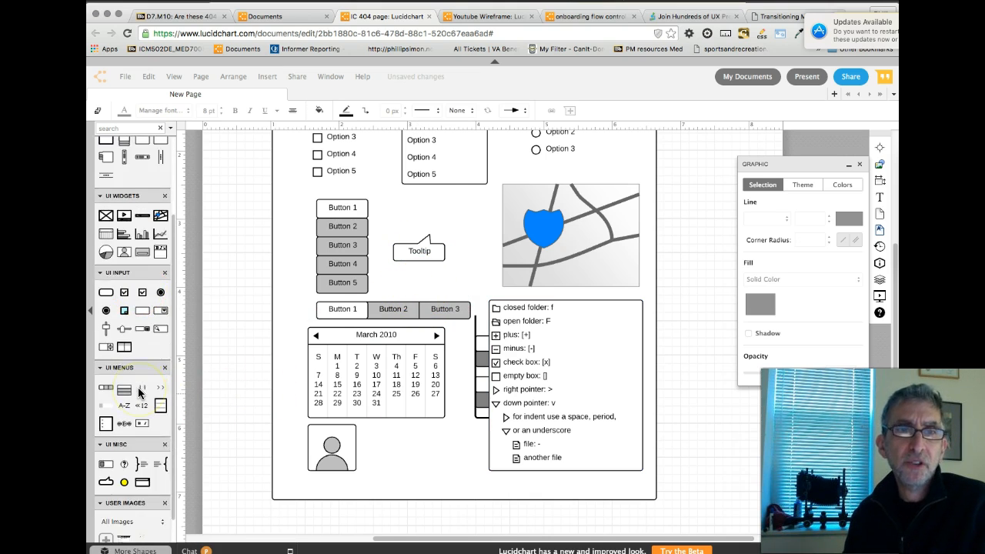
{"action": "scroll", "coordinate": [140, 392], "scroll_direction": "up", "scroll_amount": 3}
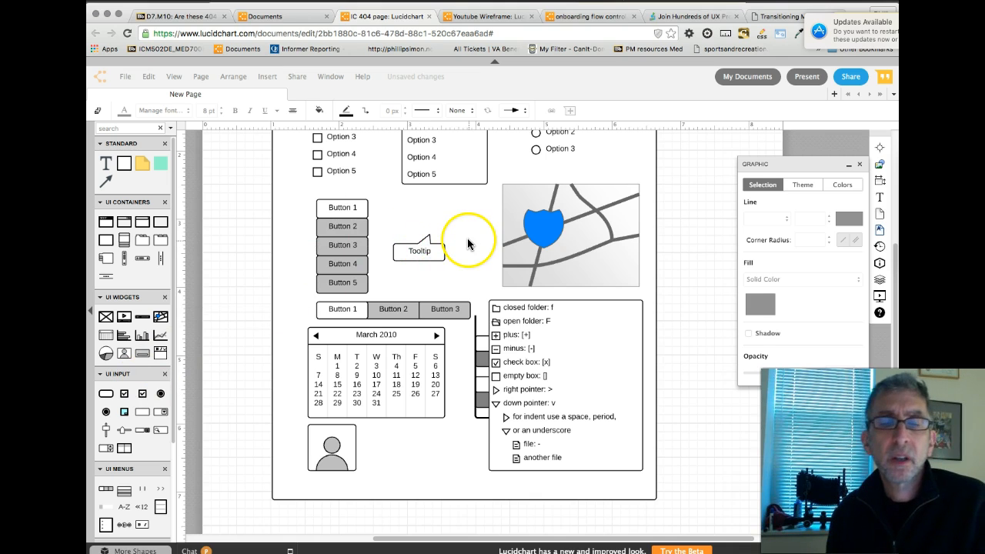
Delete all the widgets and controls inside the locked browser window container.
{"action": "scroll", "coordinate": [464, 247], "scroll_direction": "up", "scroll_amount": 5}
{"action": "scroll", "coordinate": [466, 243], "scroll_direction": "down", "scroll_amount": 3}
{"action": "left_click", "coordinate": [485, 258]}
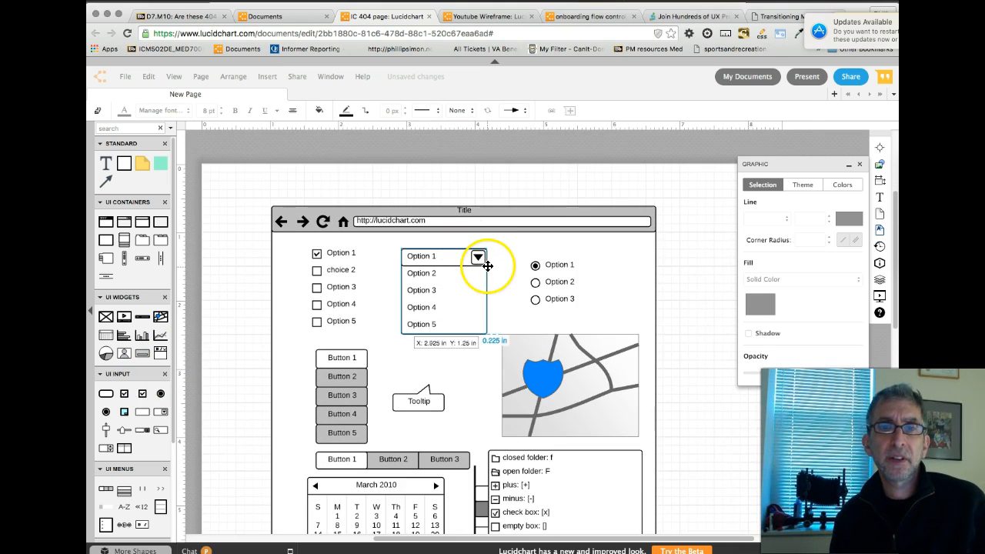
{"action": "left_click", "coordinate": [554, 213]}
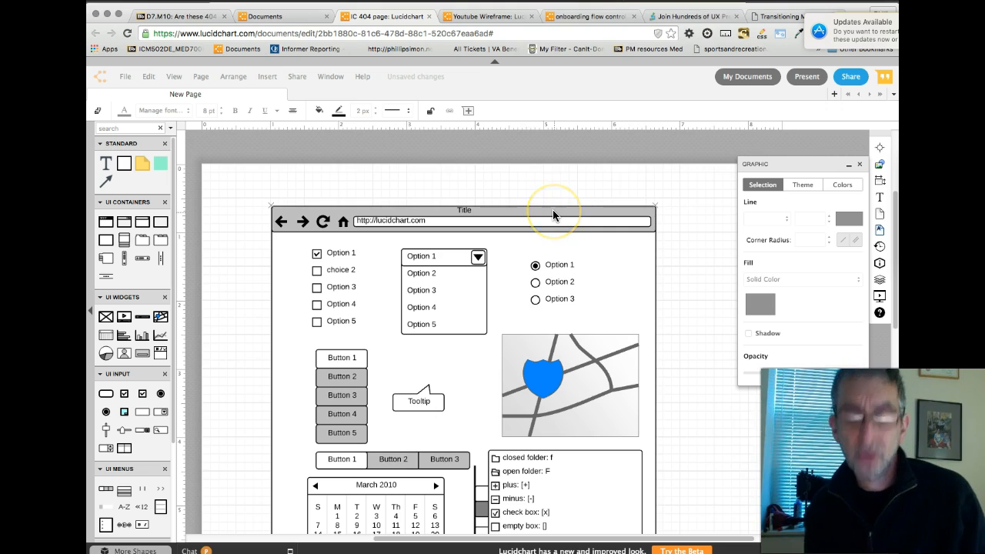
{"action": "left_click", "coordinate": [526, 273]}
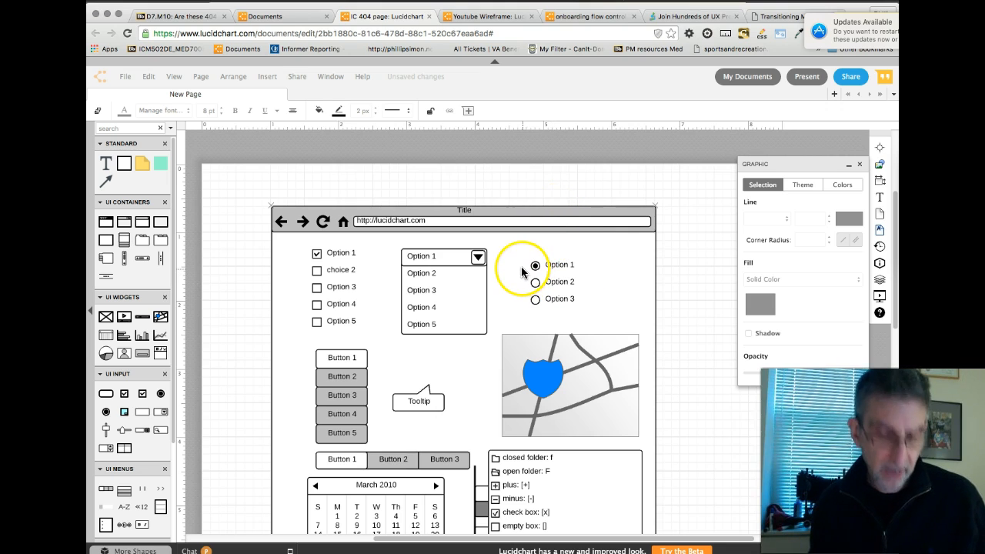
{"action": "key", "text": "super+a"}
{"action": "key", "text": "Delete"}
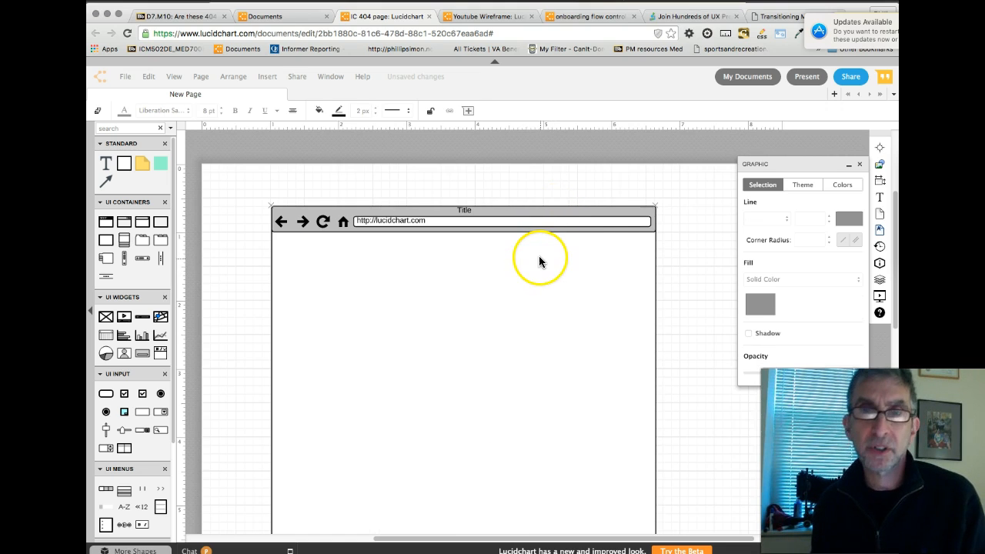
Unlock the browser window container, delete it from the page and close the graphic settings.
{"action": "right_click", "coordinate": [540, 257]}
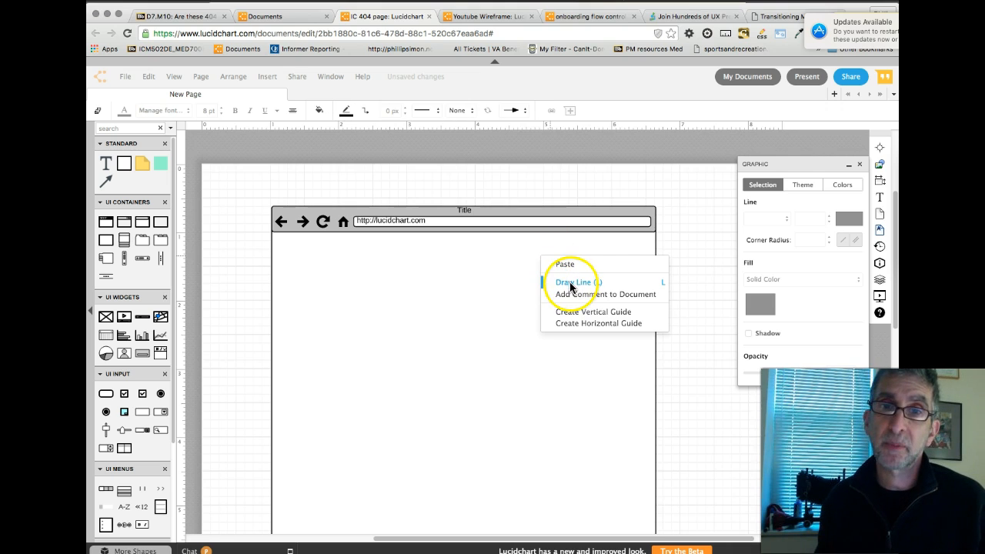
{"action": "left_click", "coordinate": [506, 257]}
{"action": "left_click", "coordinate": [629, 207]}
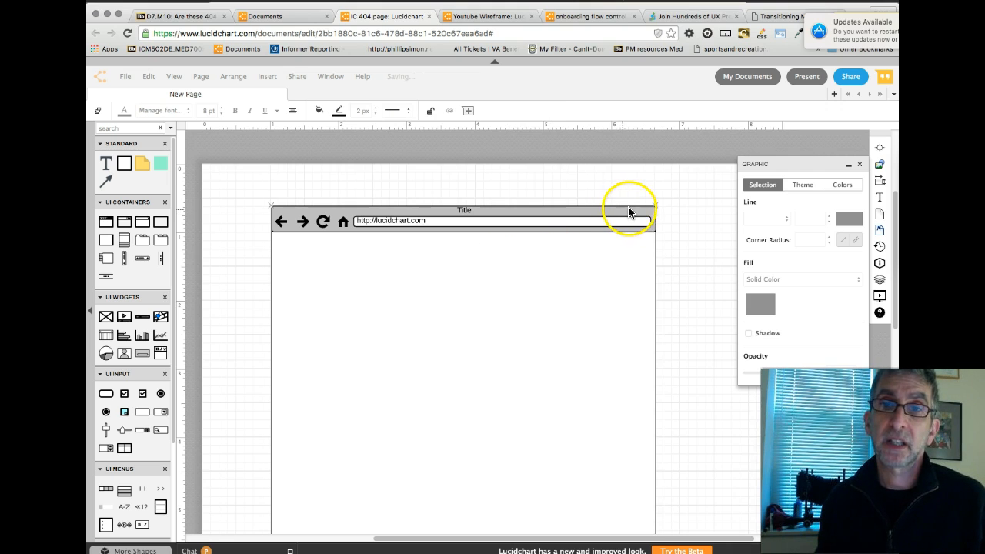
{"action": "right_click", "coordinate": [630, 212]}
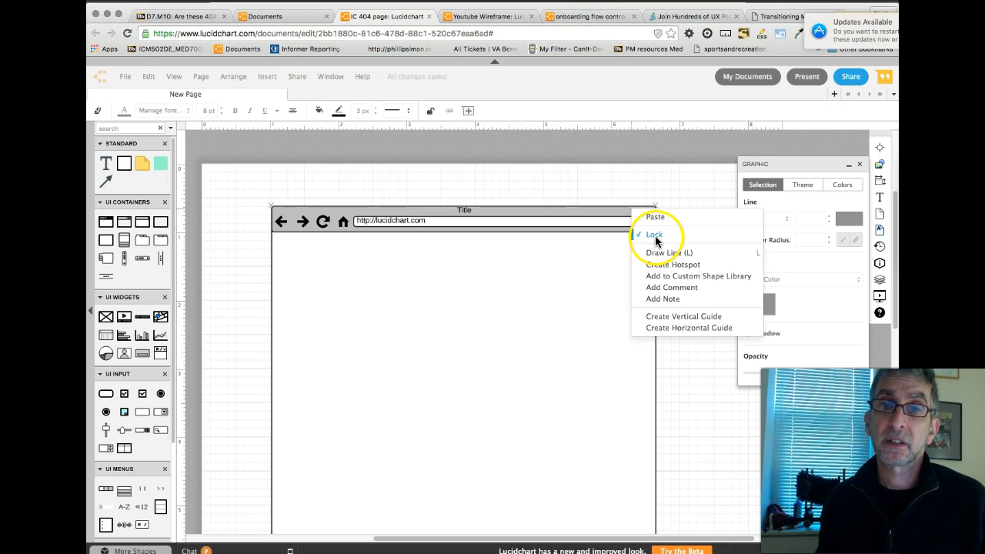
{"action": "left_click", "coordinate": [654, 235]}
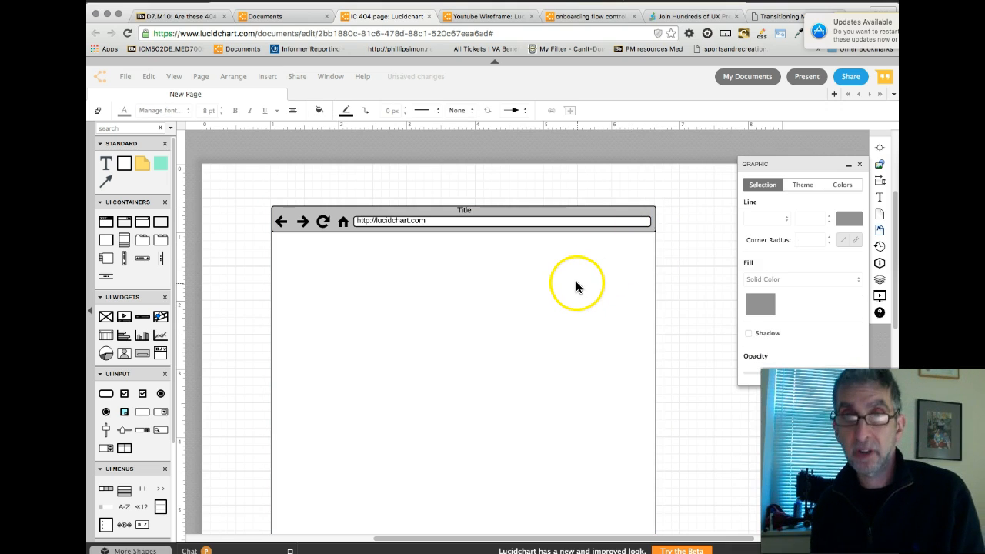
{"action": "left_click", "coordinate": [555, 216]}
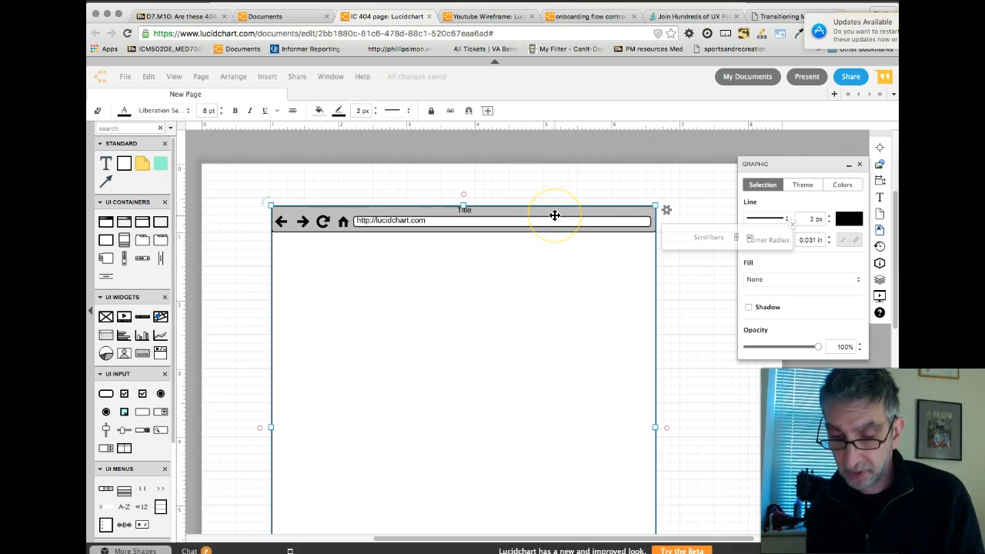
{"action": "key", "text": "Delete"}
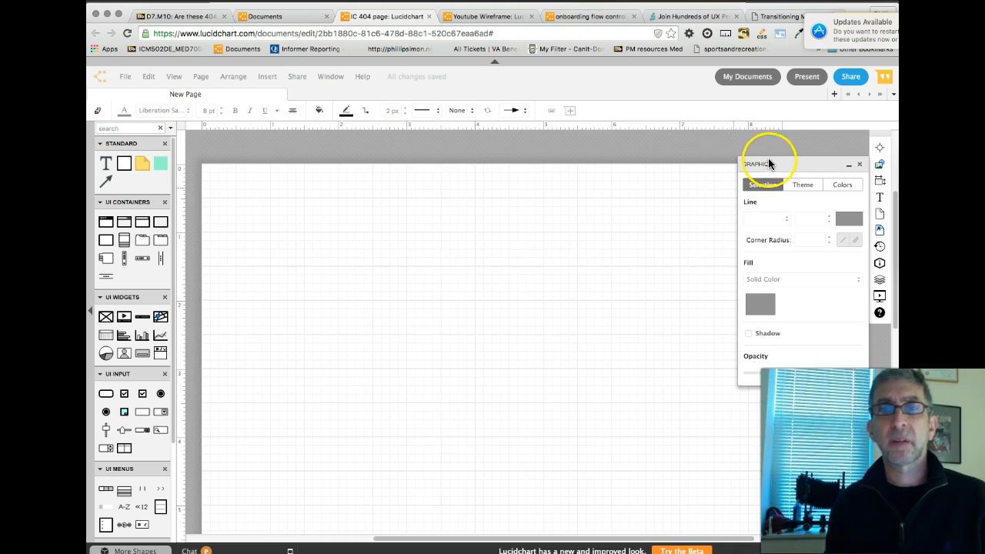
{"action": "left_click", "coordinate": [859, 165]}
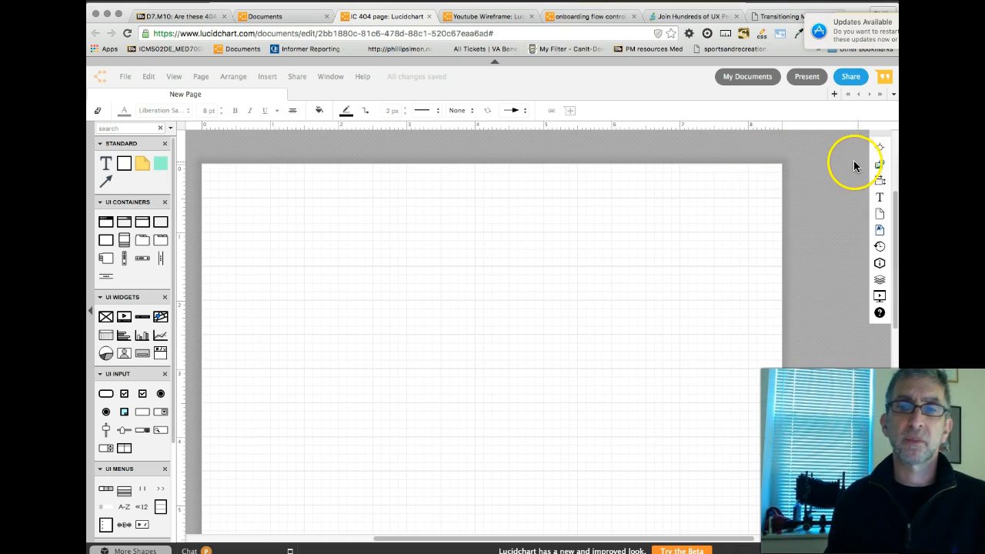
{"action": "scroll", "coordinate": [614, 257], "scroll_direction": "down", "scroll_amount": 1}
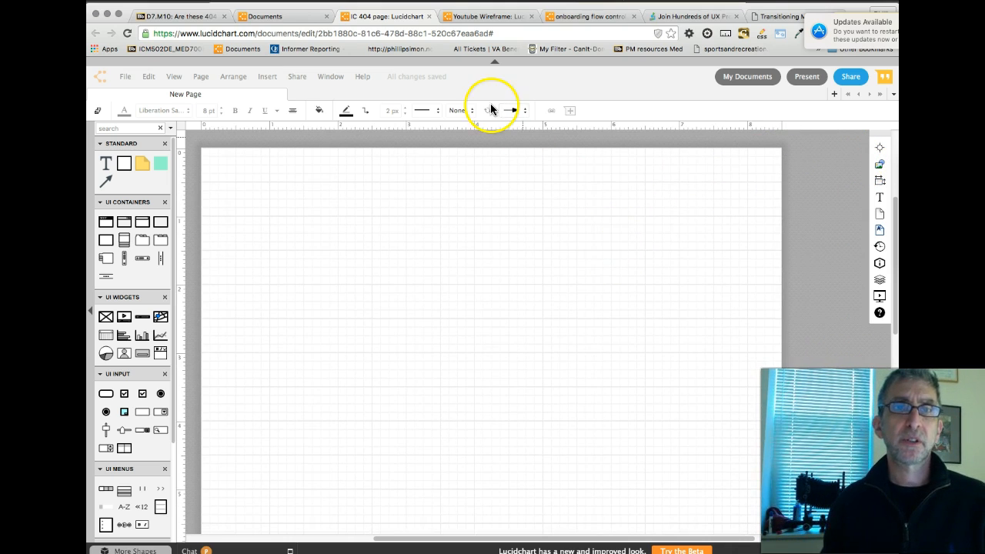
Switch to the Transitioning Military web page and capture its content from the navigation bar down to the footer.
{"action": "left_click", "coordinate": [776, 19]}
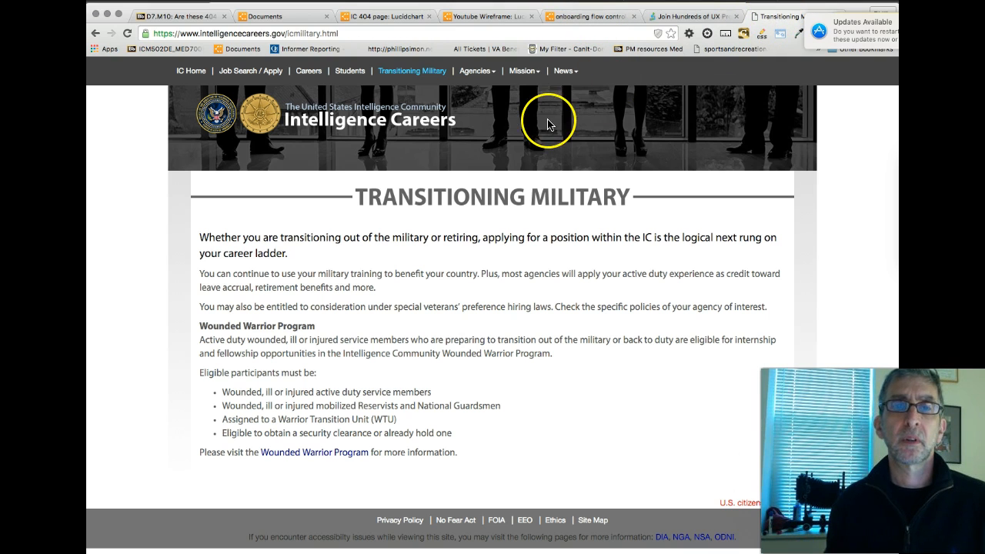
{"action": "left_click", "coordinate": [199, 71]}
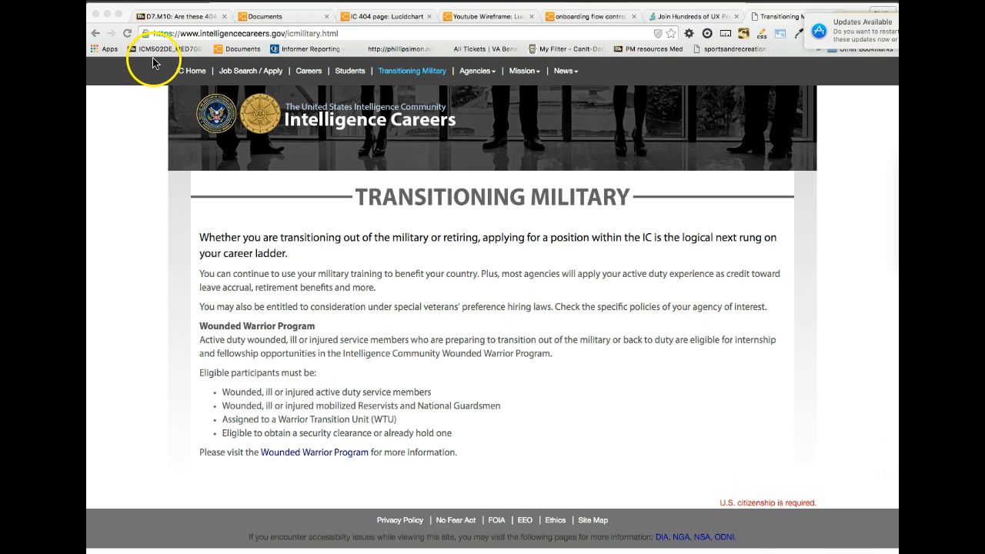
{"action": "left_click_drag", "start_coordinate": [149, 57], "coordinate": [852, 551]}
{"action": "key", "text": "super+Tab"}
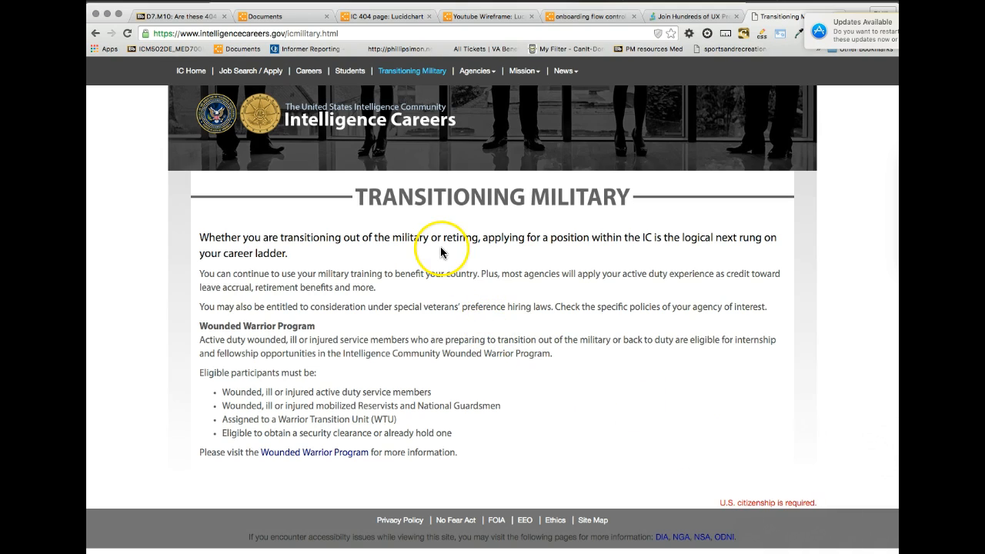
Return to the IC 404 page document, paste the captured screenshot and centre it near the top of the blank page.
{"action": "left_click", "coordinate": [290, 16]}
{"action": "left_click", "coordinate": [384, 16]}
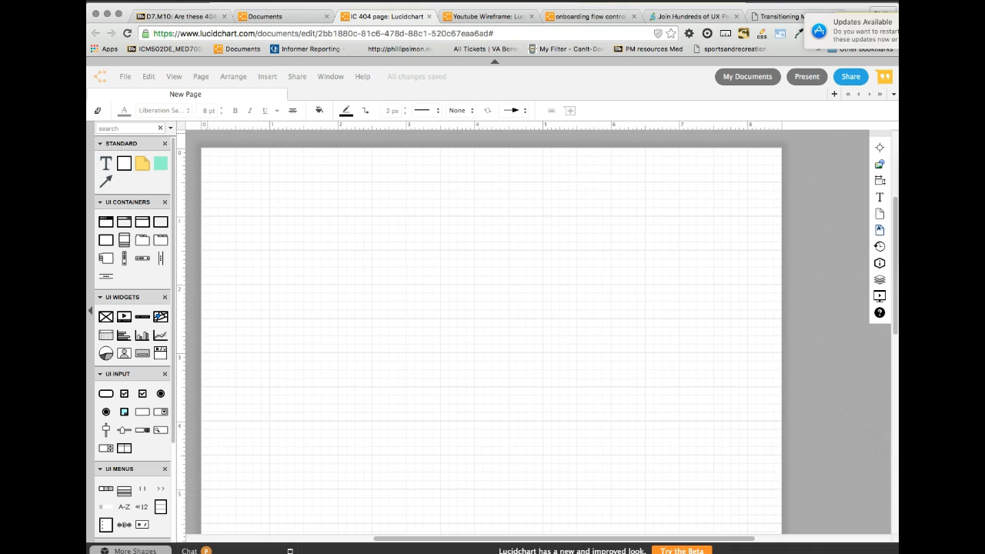
{"action": "left_click", "coordinate": [147, 77]}
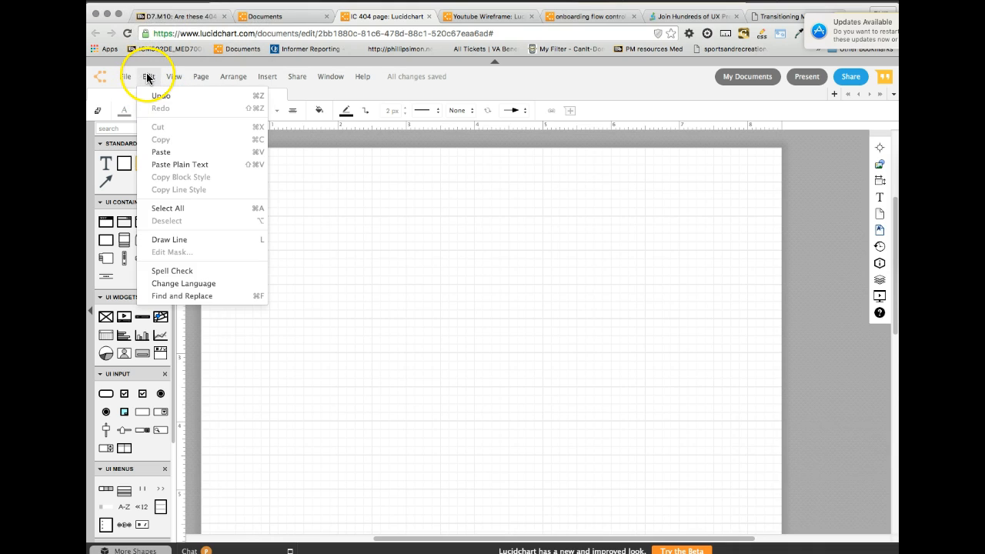
{"action": "left_click", "coordinate": [171, 151]}
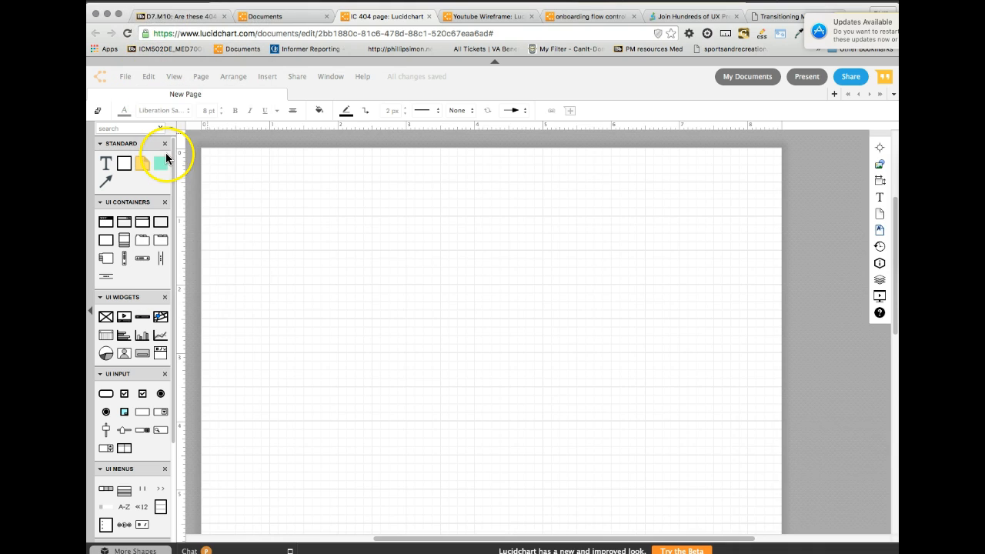
{"action": "left_click_drag", "start_coordinate": [391, 221], "coordinate": [350, 245]}
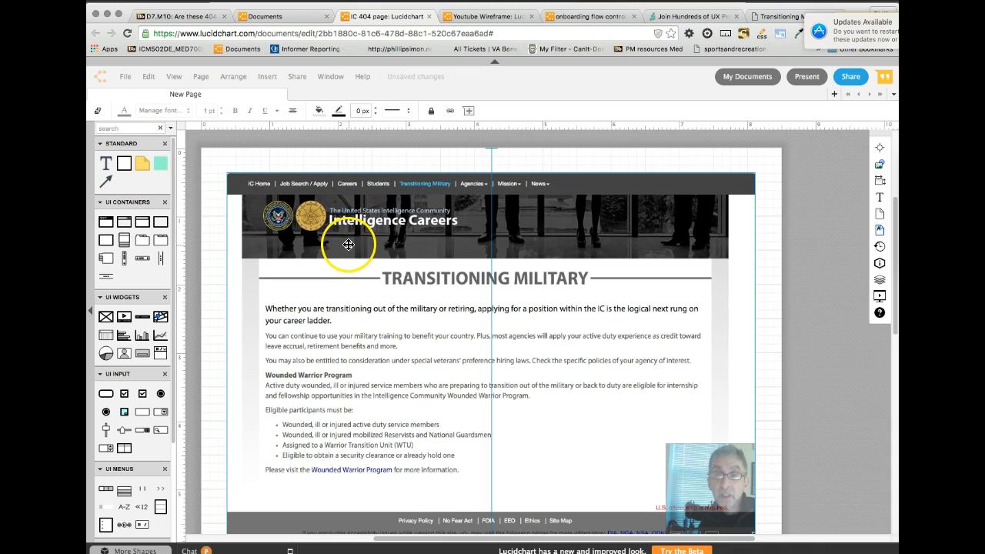
{"action": "left_click", "coordinate": [644, 159]}
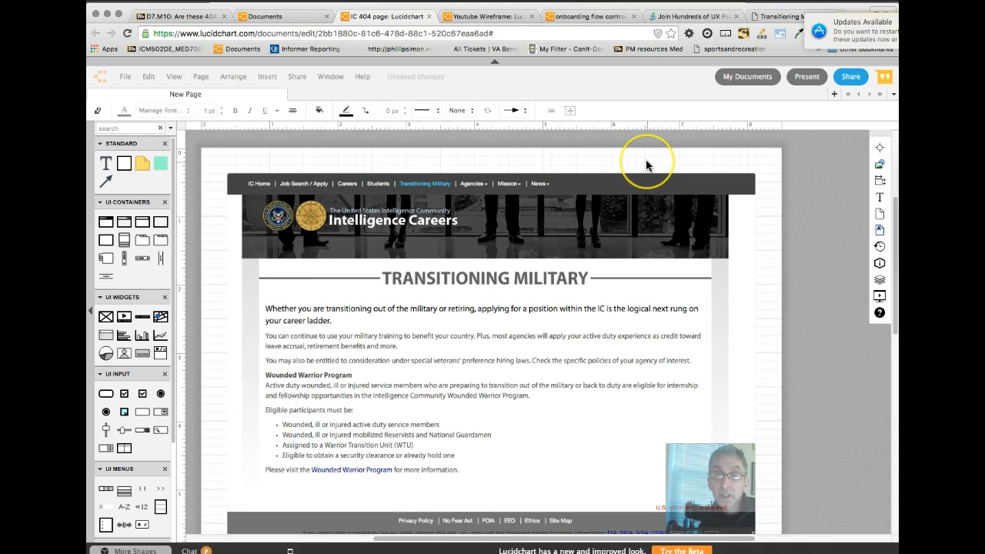
{"action": "scroll", "coordinate": [646, 164], "scroll_direction": "down", "scroll_amount": 3}
{"action": "scroll", "coordinate": [647, 164], "scroll_direction": "up", "scroll_amount": 4}
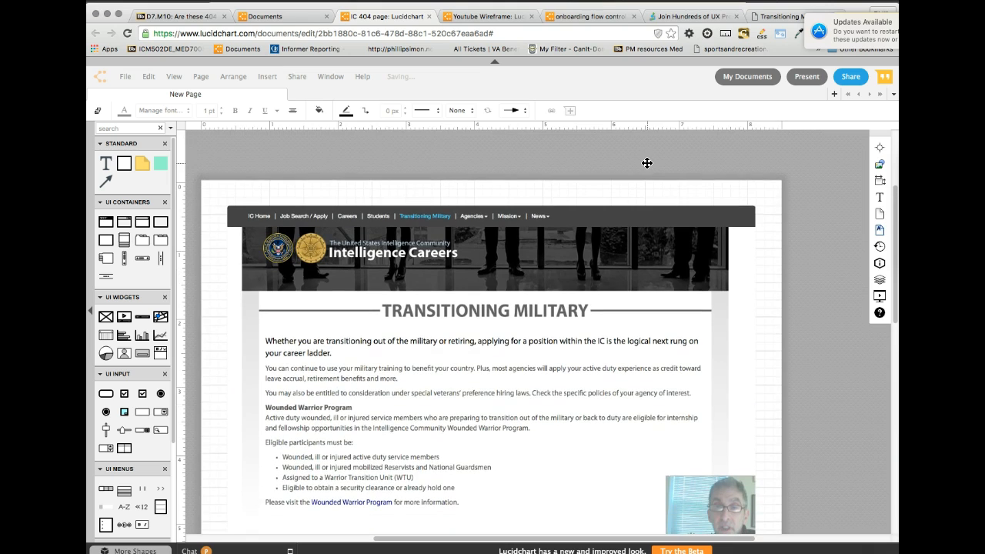
{"action": "scroll", "coordinate": [646, 164], "scroll_direction": "down", "scroll_amount": 1}
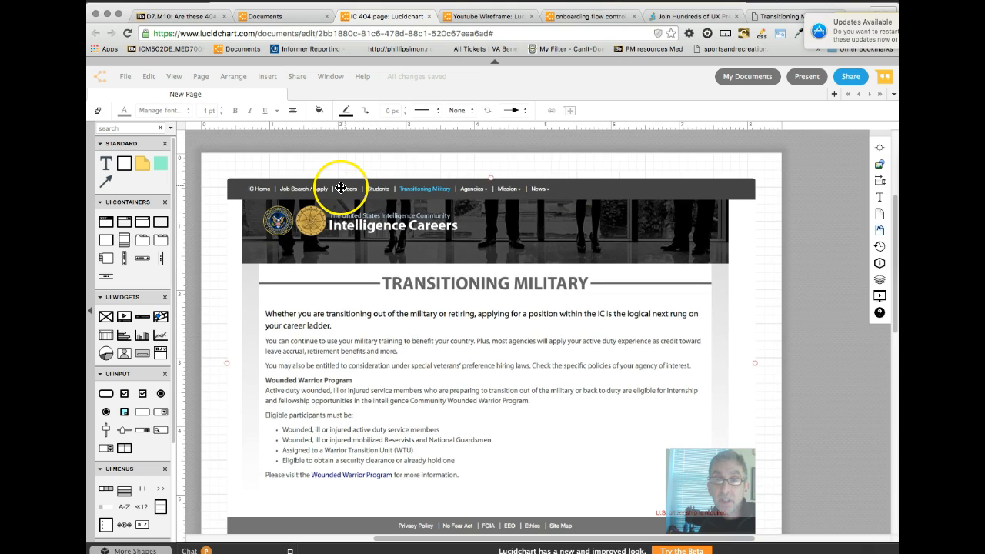
Select the pasted web page screenshot and open its graphic settings.
{"action": "left_click", "coordinate": [593, 190]}
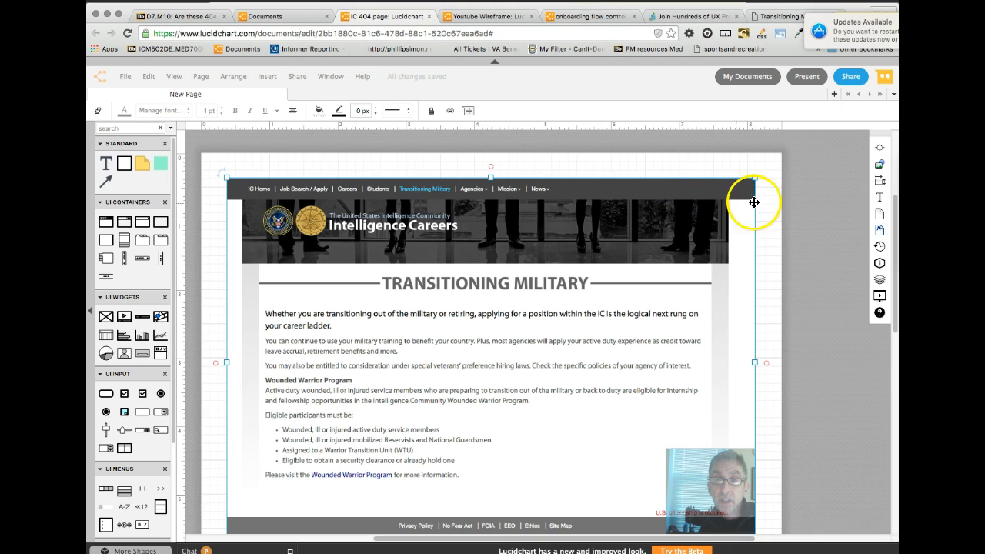
{"action": "left_click", "coordinate": [879, 167]}
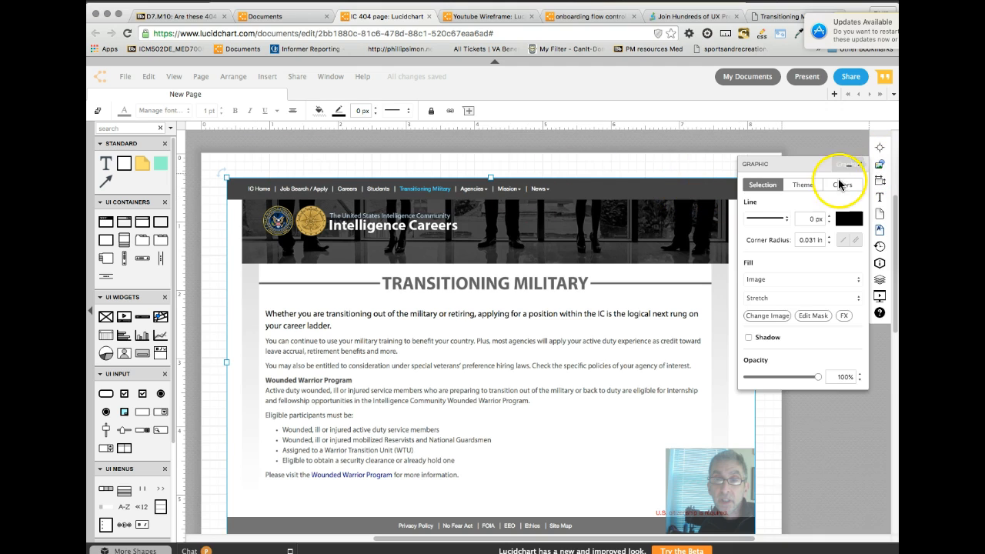